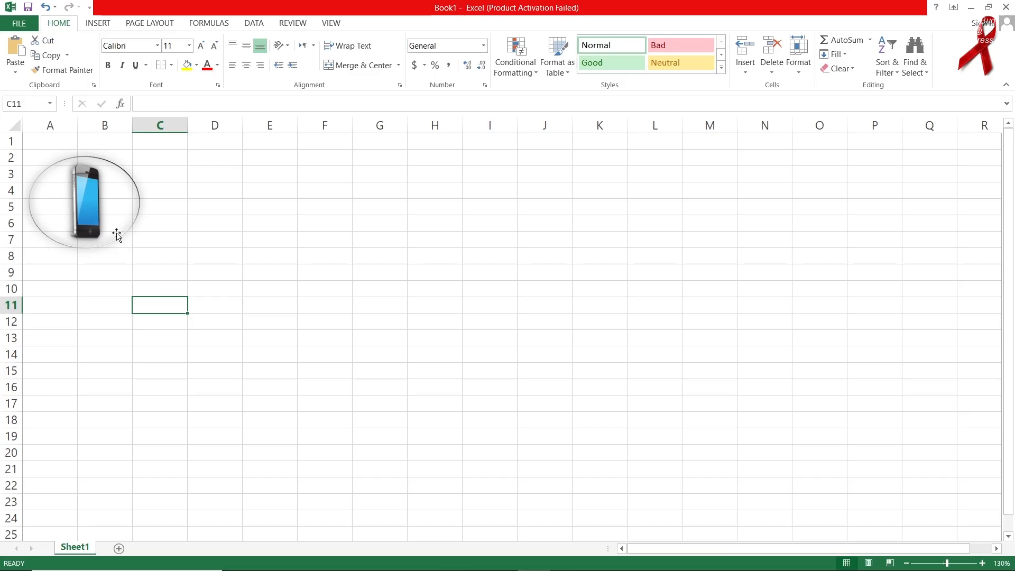
Drag the phone picture slightly down and right near the top-left of Sheet1.
drag(94, 214, 103, 196)
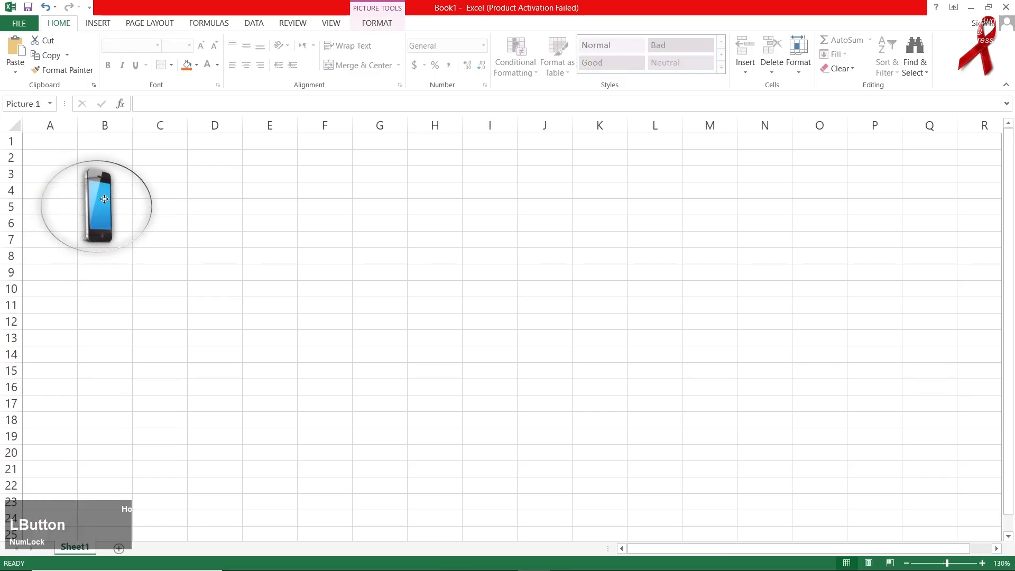
click(105, 25)
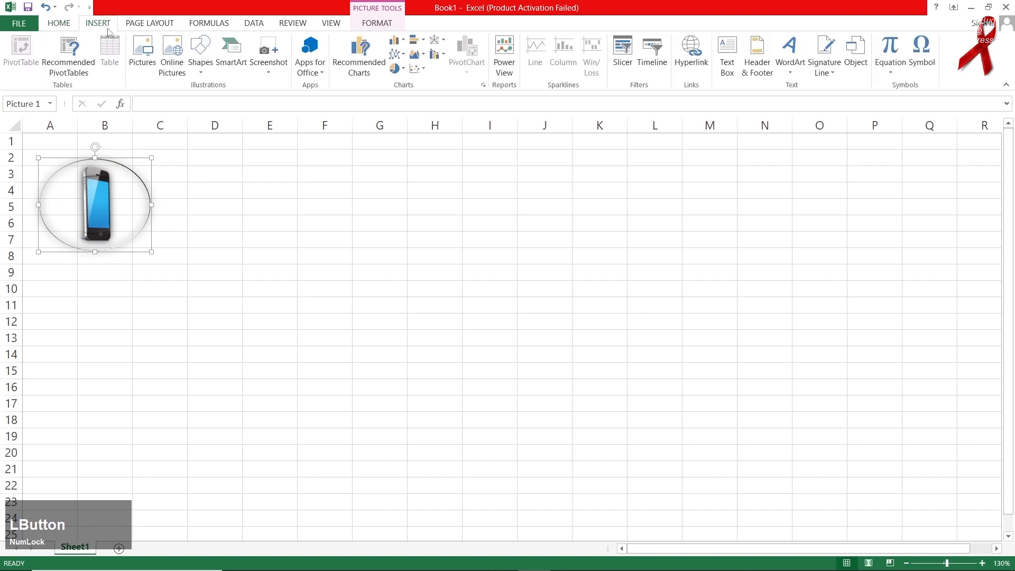
Draw a rectangle over A1:I9 and send it behind the phone picture.
click(201, 72)
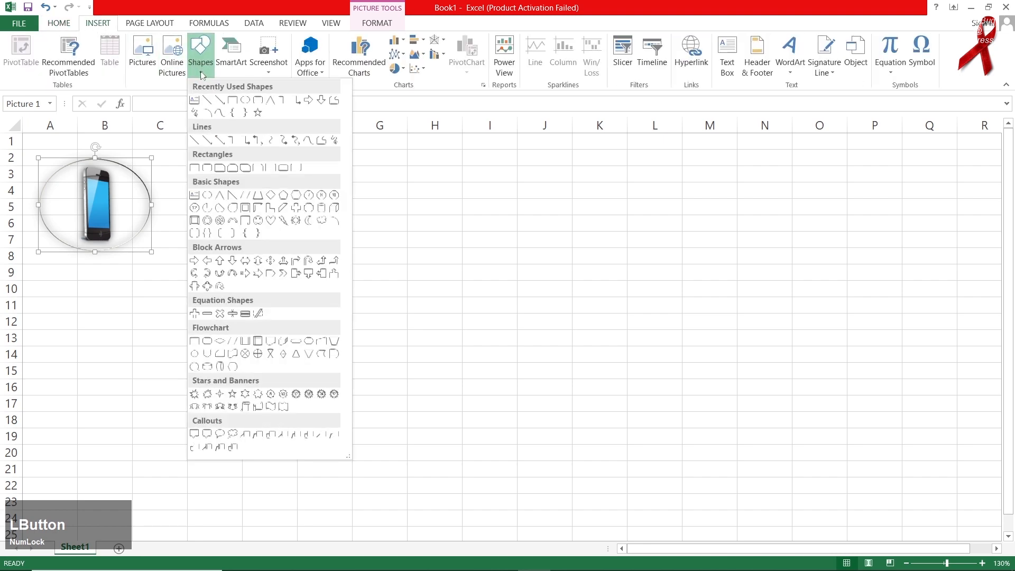
click(231, 100)
mouse_move(24, 137)
mouse_down()
mouse_move(331, 267)
mouse_move(517, 280)
mouse_up()
drag(254, 215, 252, 208)
right_click(253, 208)
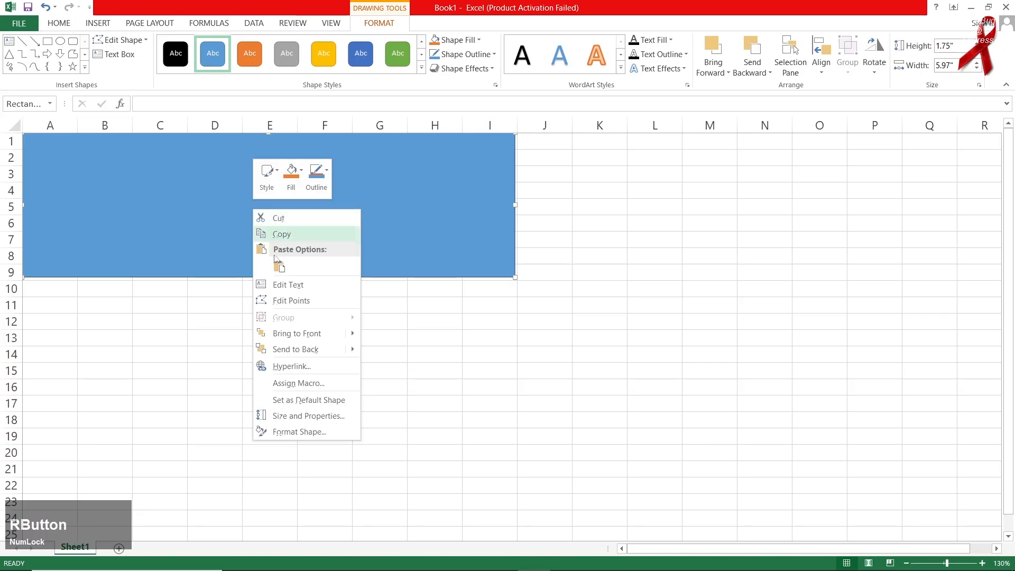
click(310, 353)
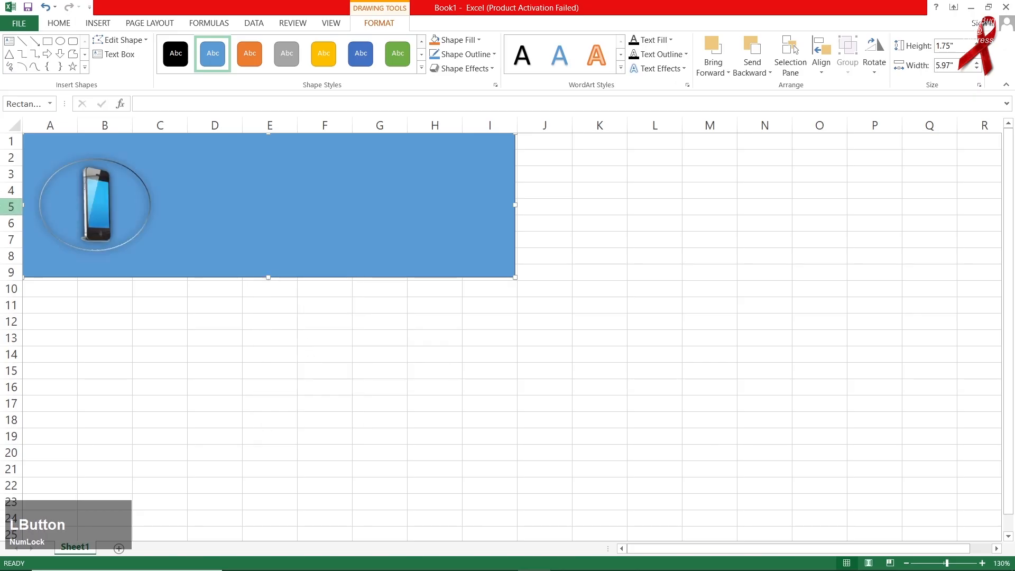
click(93, 218)
Fill the rectangle white with no outline, and reposition the phone picture inside it.
click(263, 195)
click(456, 40)
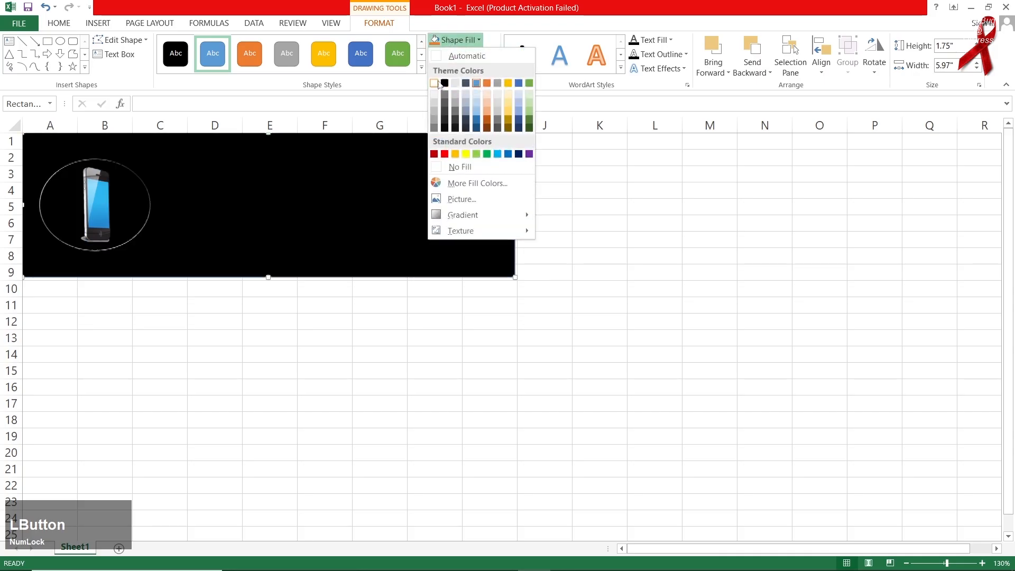
click(434, 84)
drag(81, 215, 77, 211)
click(222, 227)
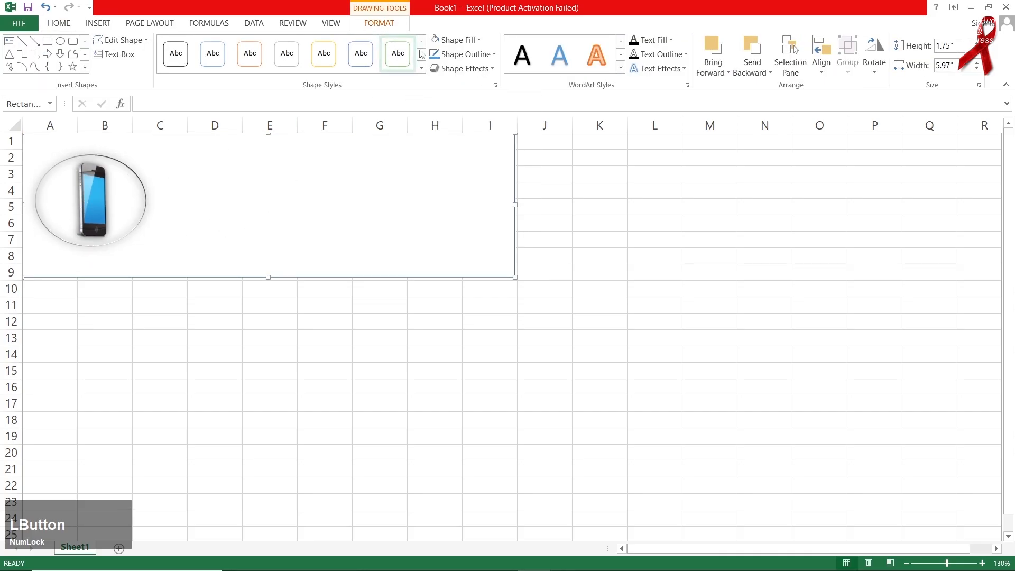
click(466, 53)
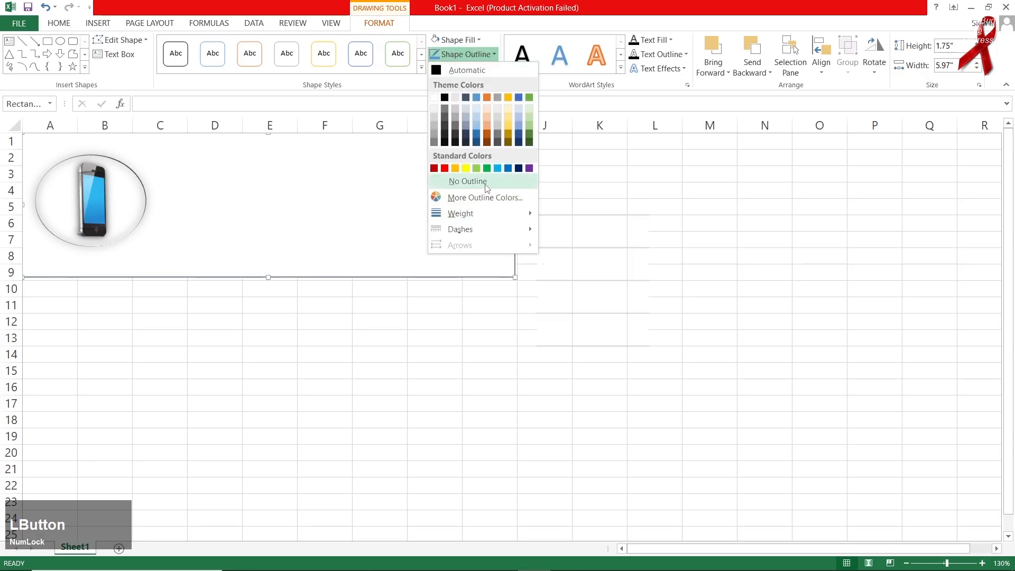
click(466, 181)
drag(92, 208, 94, 207)
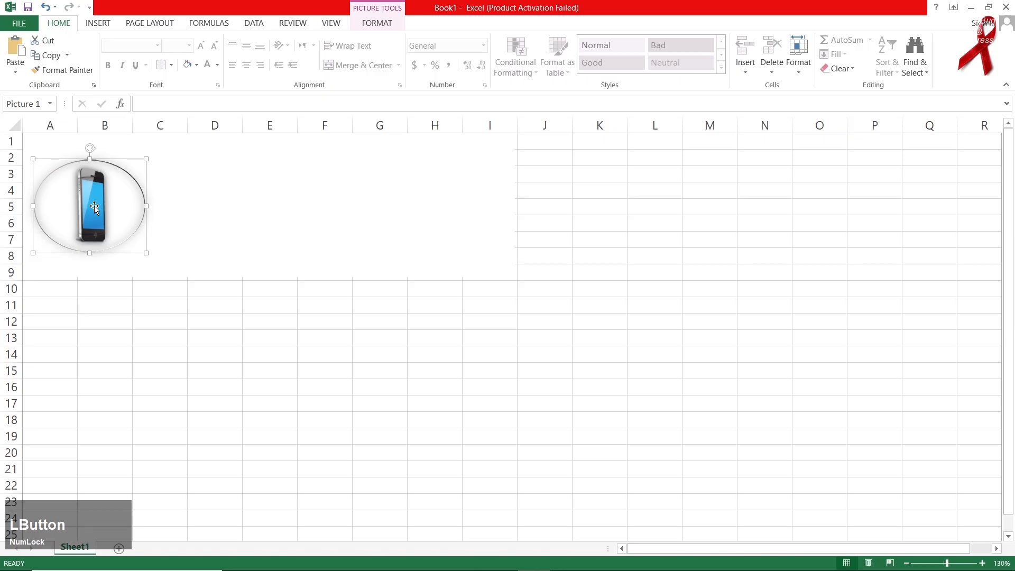
drag(100, 216, 103, 218)
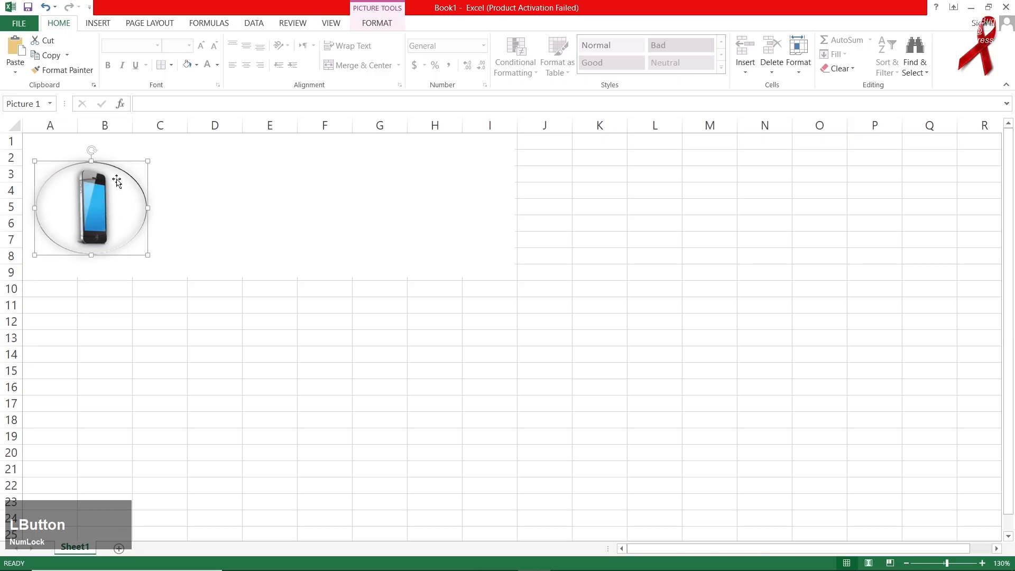
drag(102, 207, 101, 200)
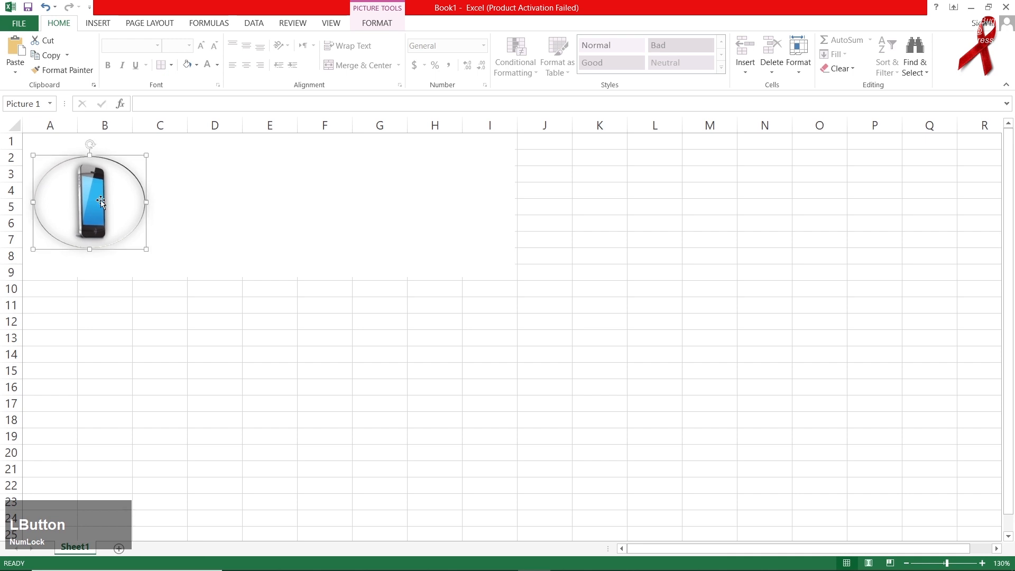
Add a text box reading 'APPLE MOBILE' to the right of the phone picture.
click(98, 24)
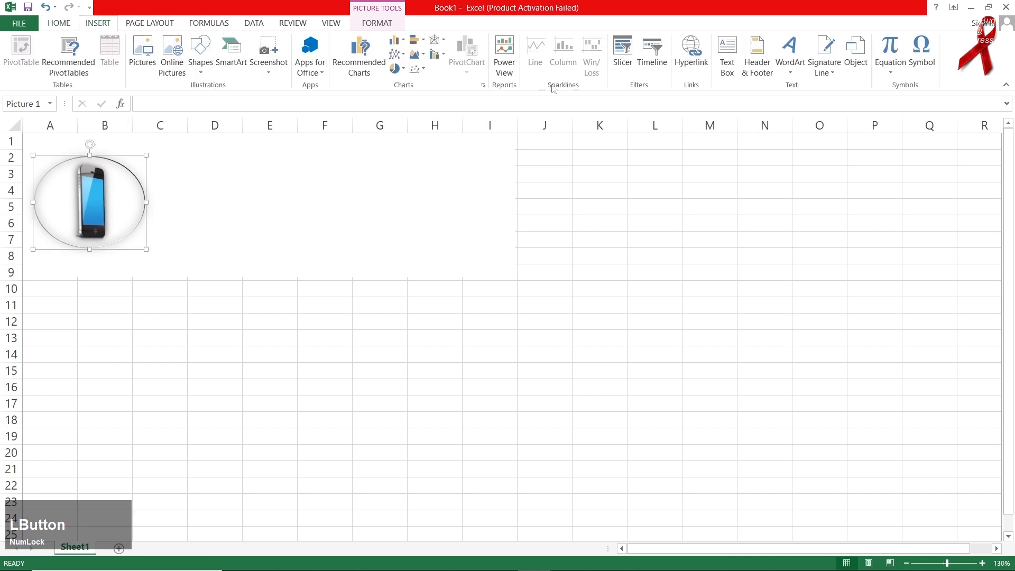
click(725, 71)
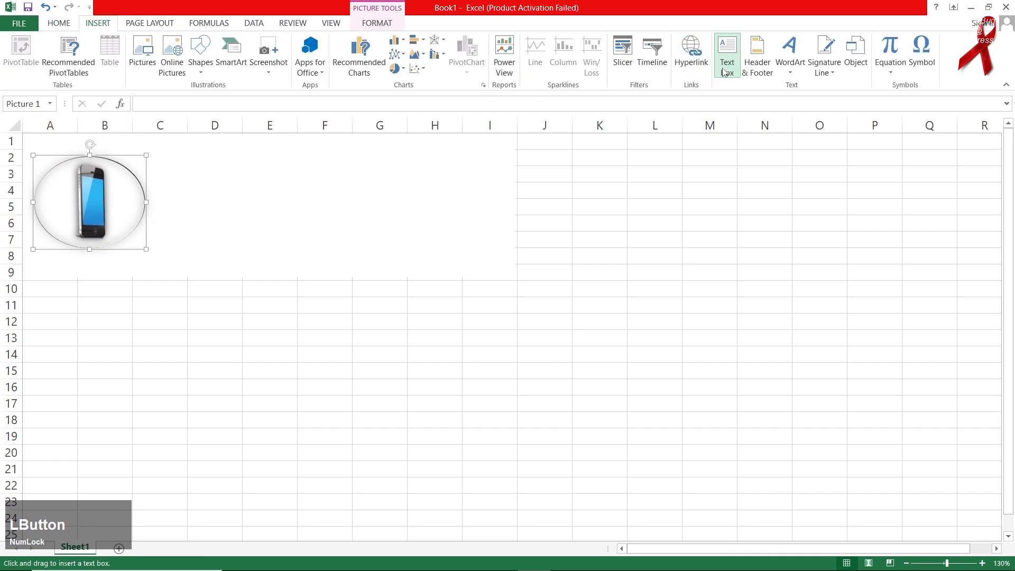
drag(246, 205, 435, 250)
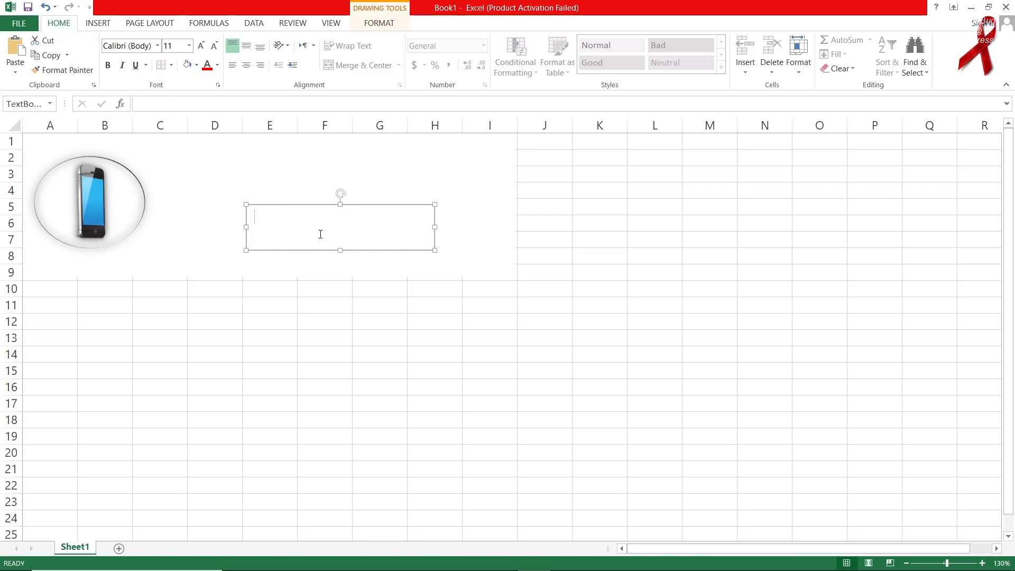
text(APPLE MOBILE)
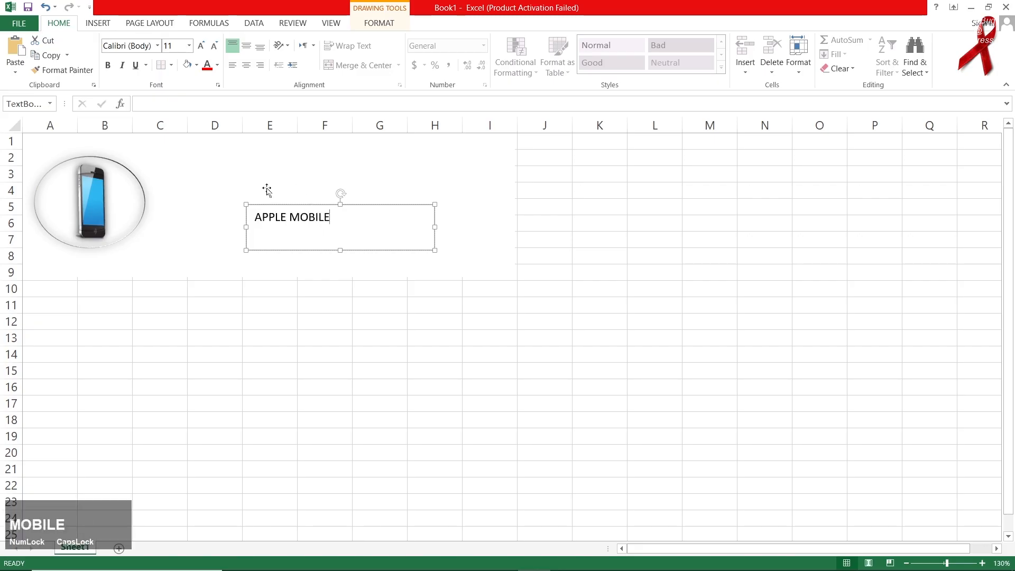
drag(288, 203, 255, 188)
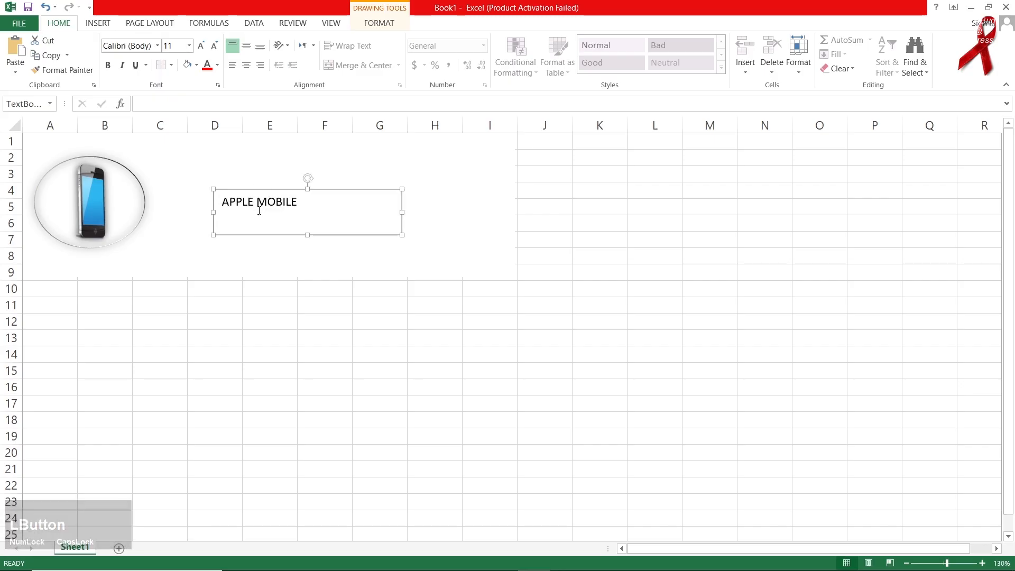
Make the APPLE MOBILE text 20 pt dark blue and move it toward the phone.
triple_click(262, 208)
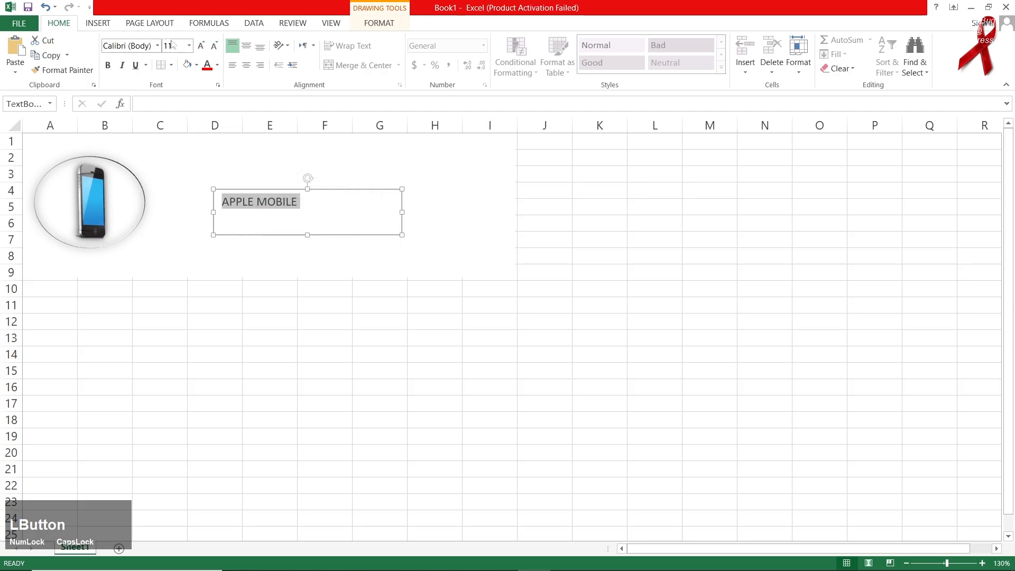
click(200, 46)
click(200, 46)
click(200, 46)
click(200, 46)
click(200, 46)
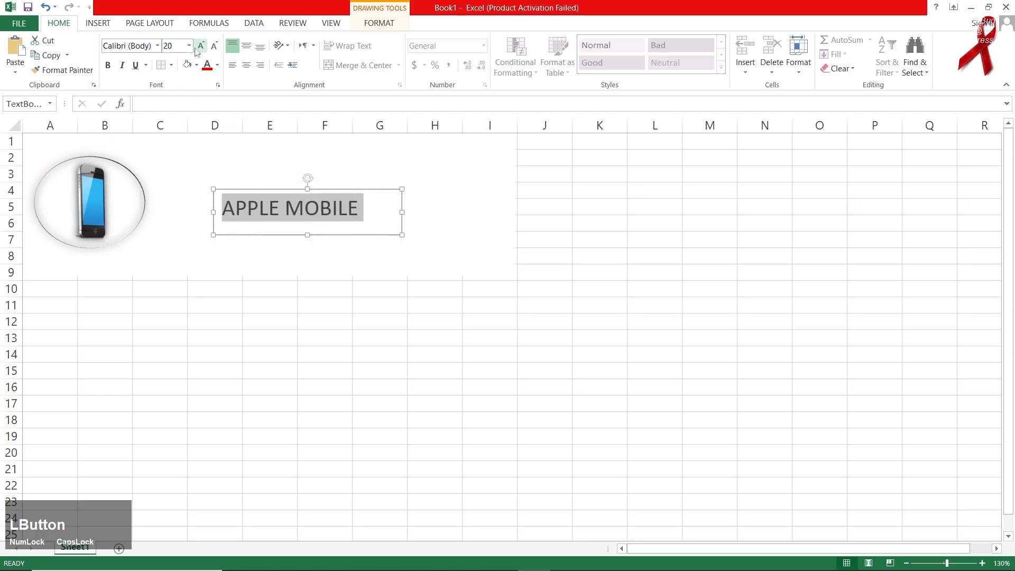
click(217, 65)
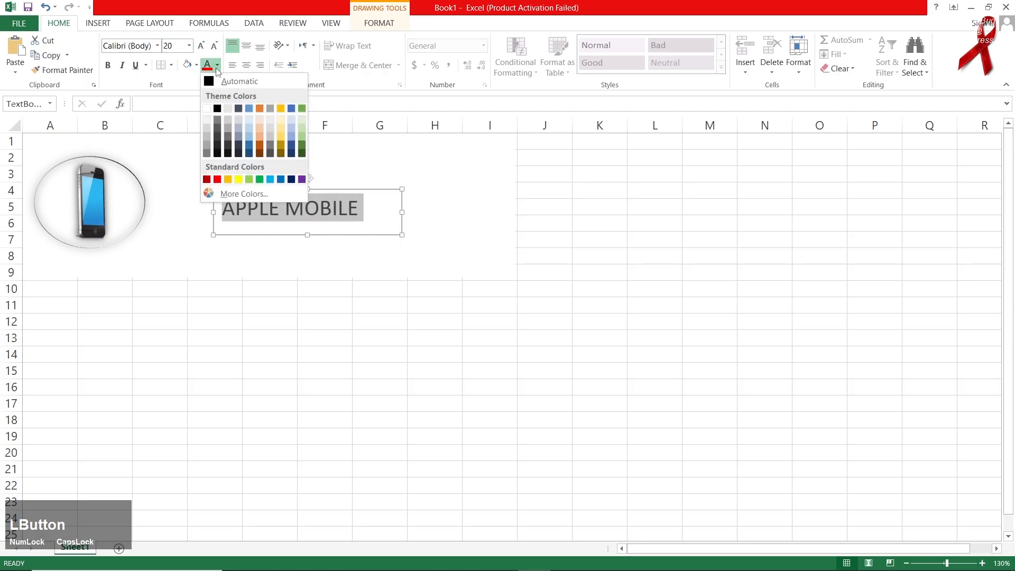
click(249, 154)
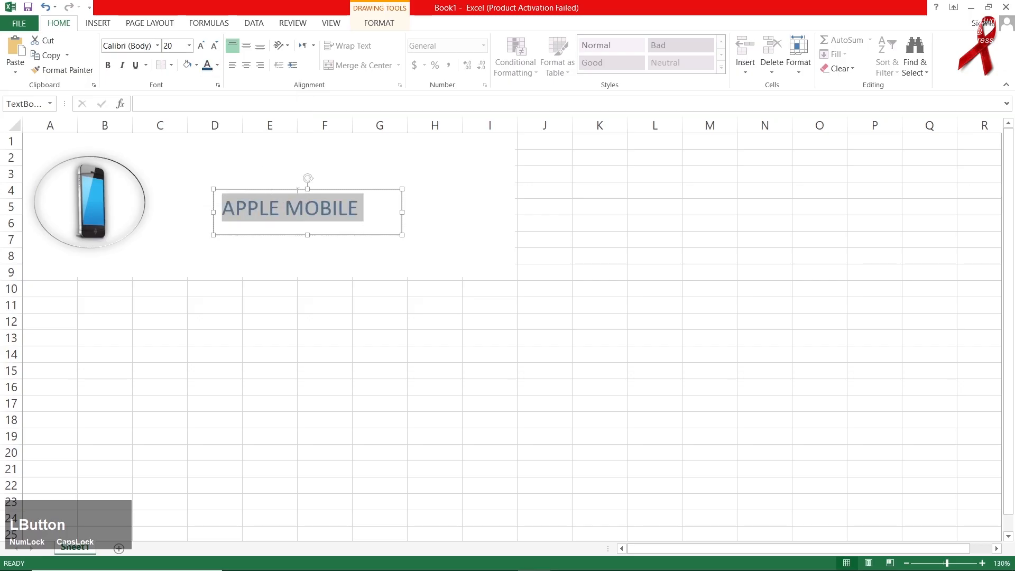
drag(298, 192, 254, 186)
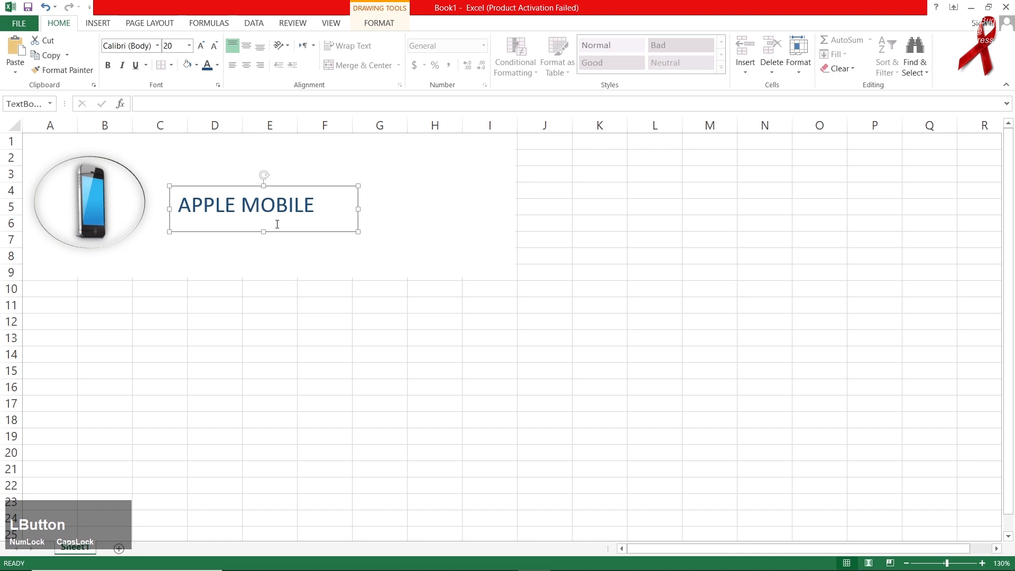
click(363, 26)
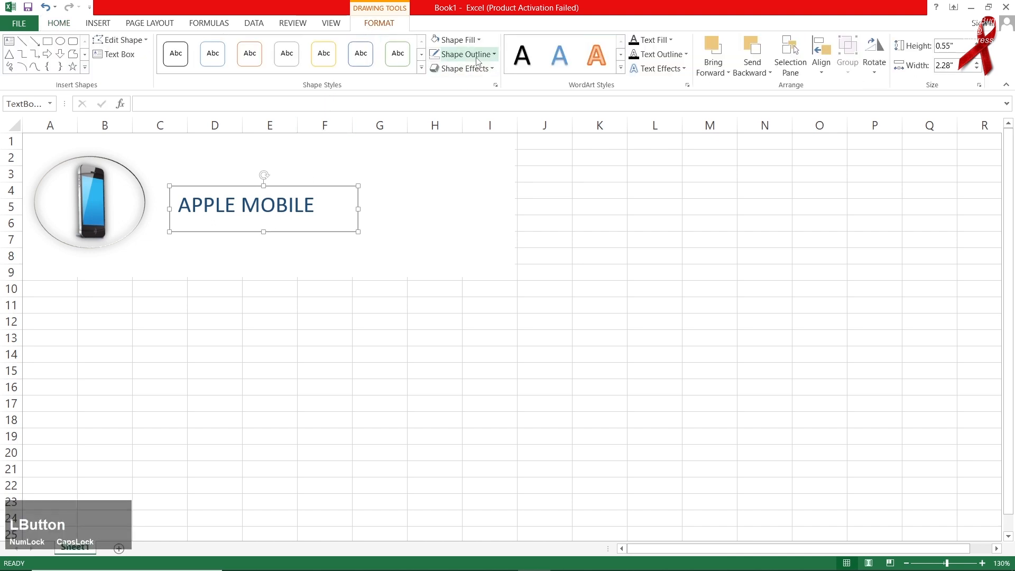
Remove the title box outline, resize it to 3.11 x 0.75 in, and enlarge the text.
click(478, 60)
click(444, 186)
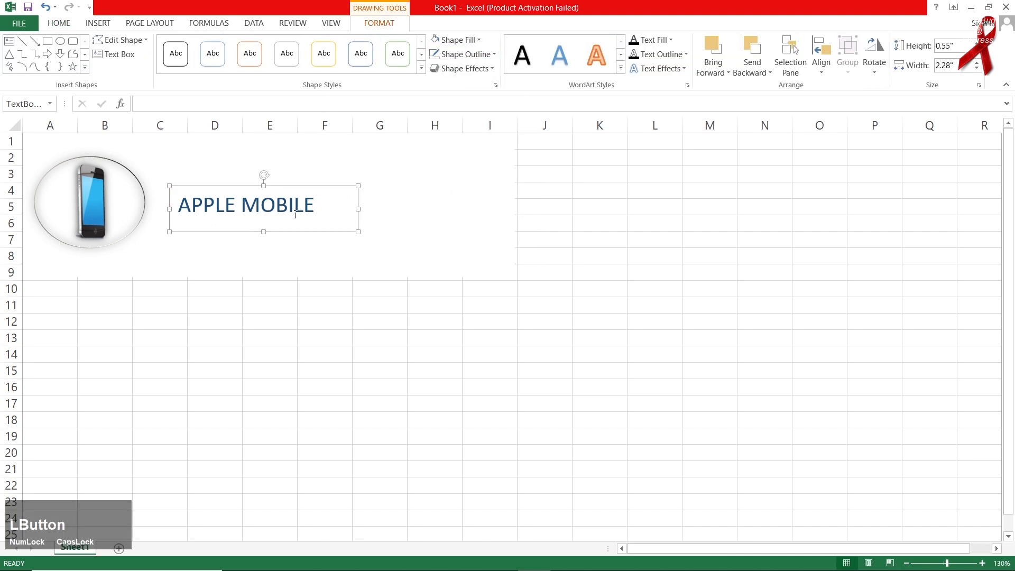
drag(244, 188, 241, 187)
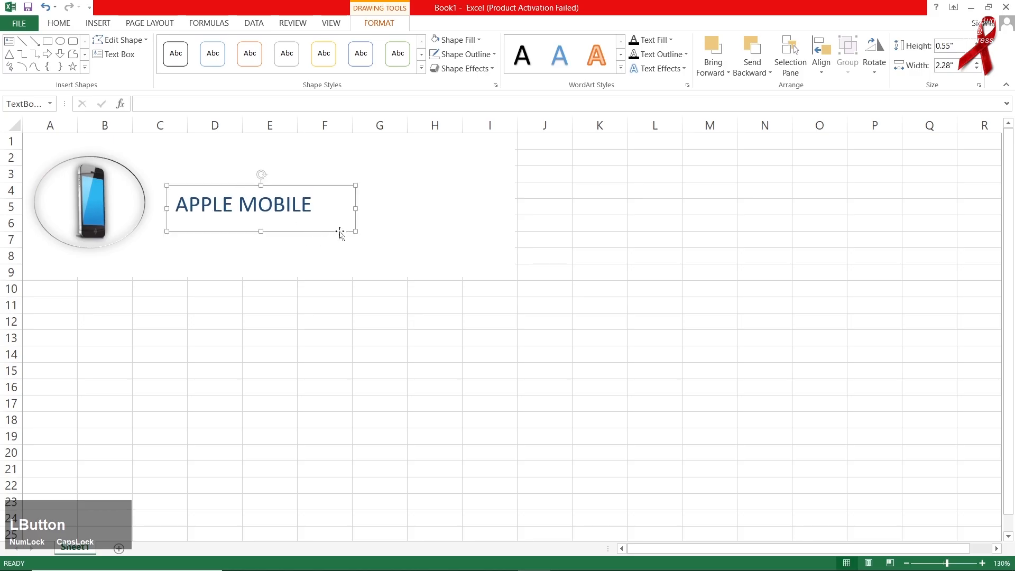
drag(356, 232, 423, 247)
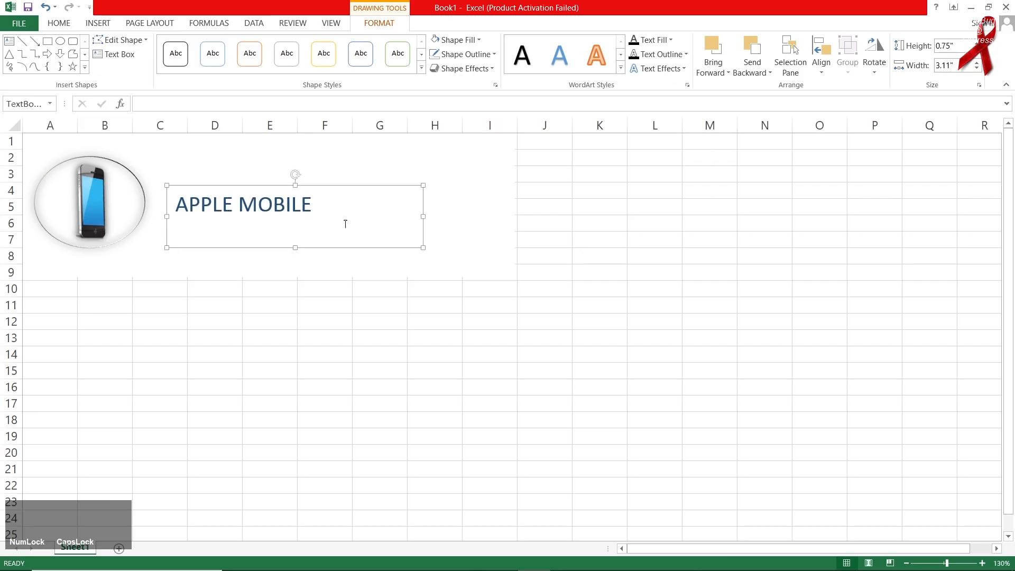
triple_click(297, 216)
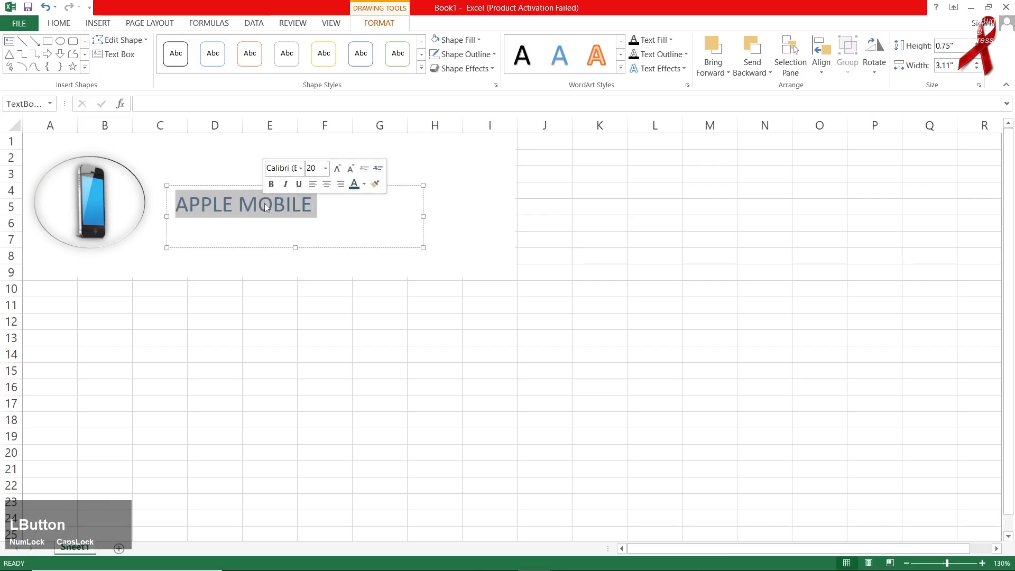
click(337, 169)
click(337, 174)
drag(251, 185, 257, 164)
Shrink the phone picture and move the APPLE MOBILE title left beside it.
click(116, 224)
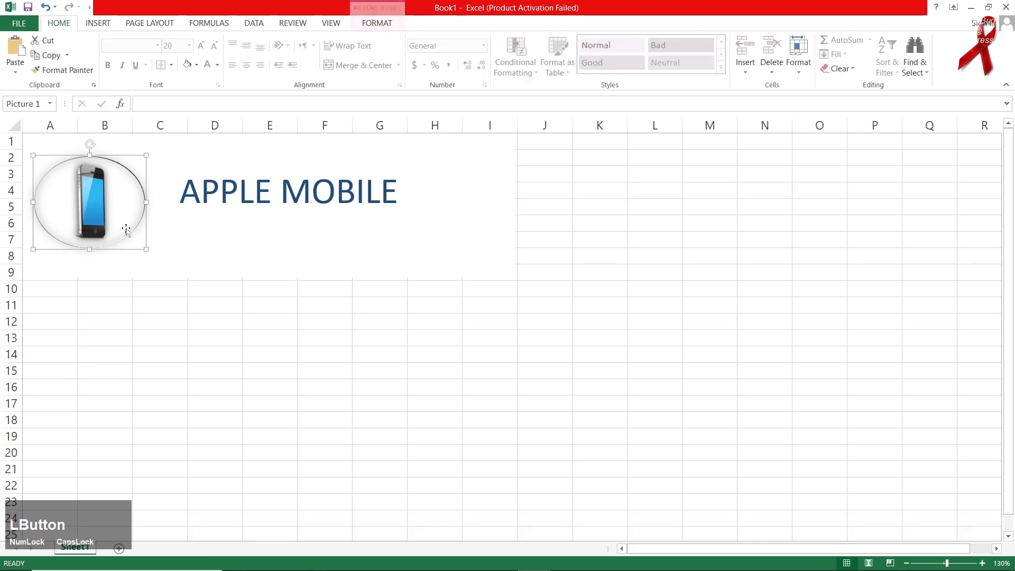
drag(146, 249, 96, 204)
click(220, 191)
drag(234, 166, 210, 162)
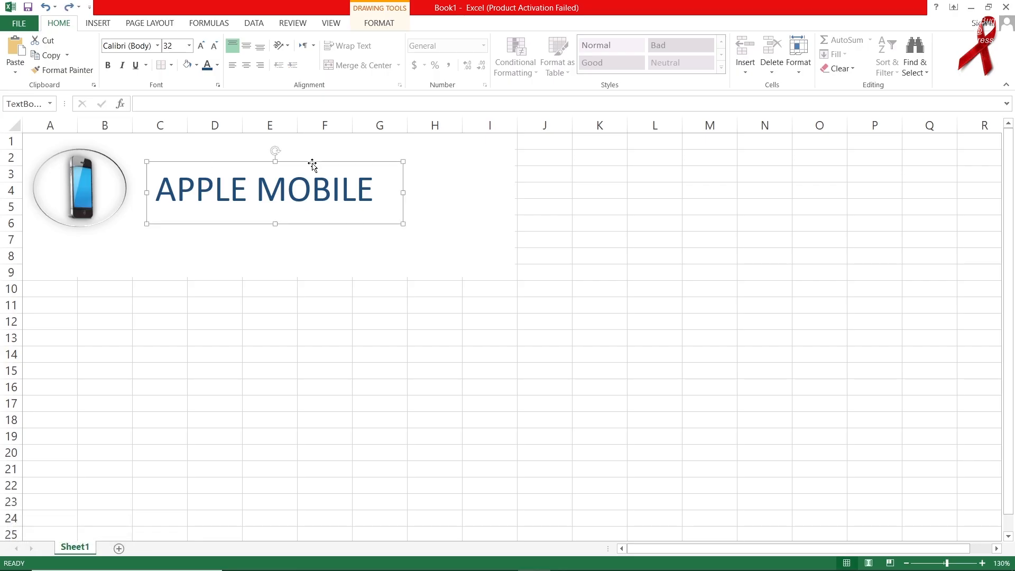
Copy the title box and change its text to 'DETAILS OF SHOP'.
drag(311, 165, 357, 224)
click(333, 246)
triple_click(333, 246)
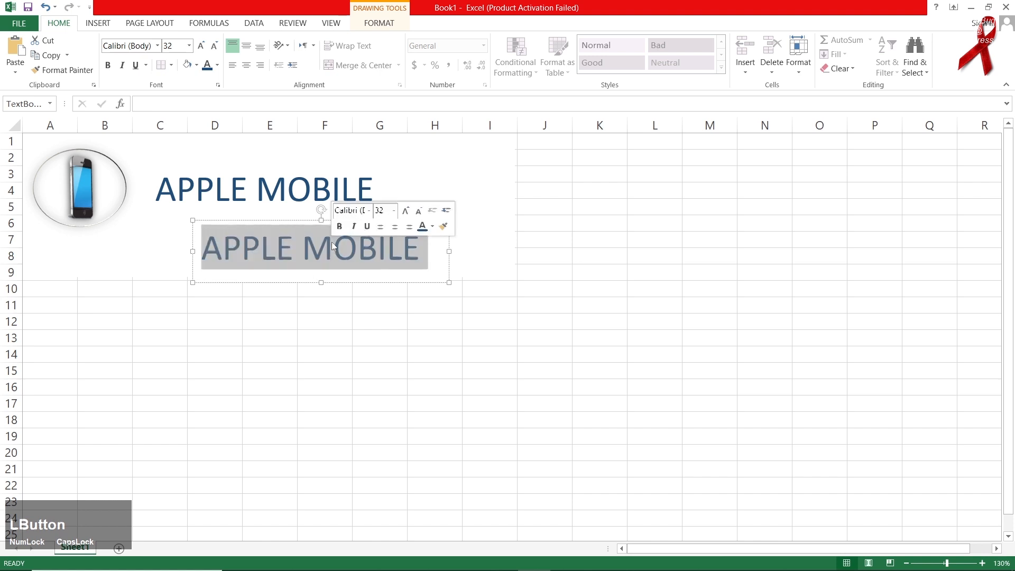
text(DETAILS OF SHOP)
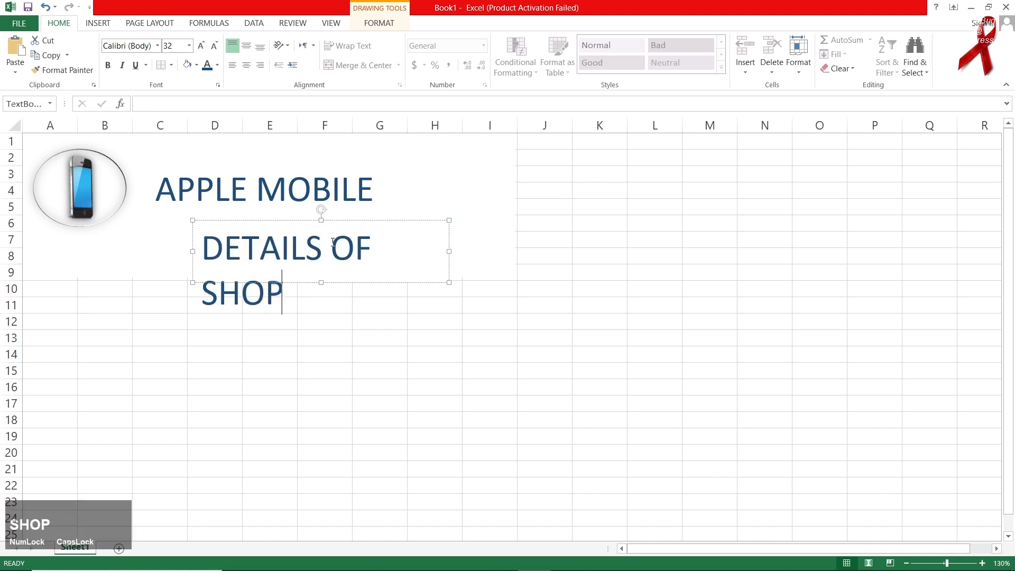
Reduce the DETAILS OF SHOP text to 16 pt so it fits on one line.
key(ctrl+a)
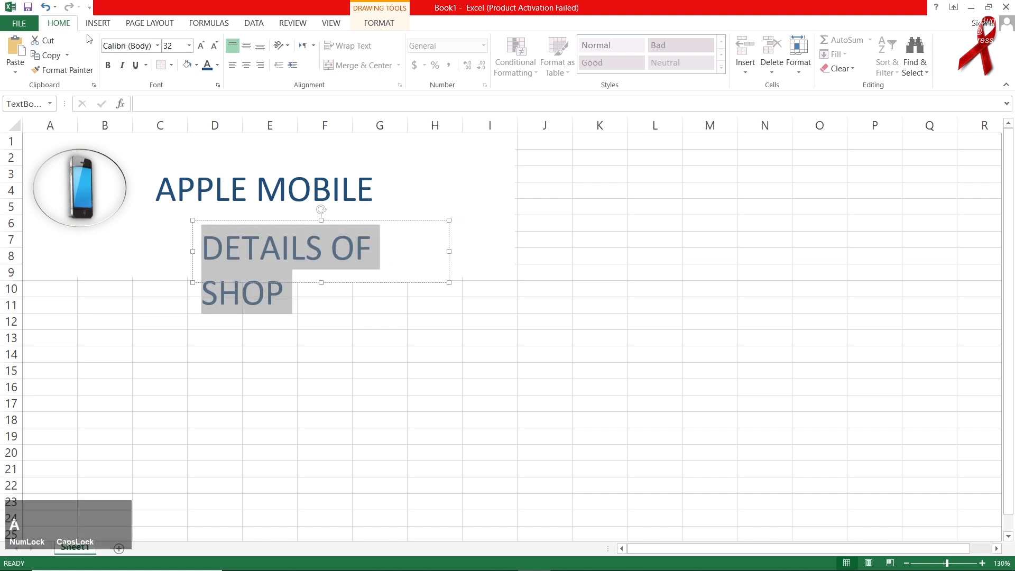
click(214, 45)
click(214, 45)
click(214, 45)
click(215, 46)
click(214, 45)
click(214, 46)
click(214, 45)
Resize the label box to fit its text and place it in rows 1–2 near columns G–I.
drag(284, 222, 401, 133)
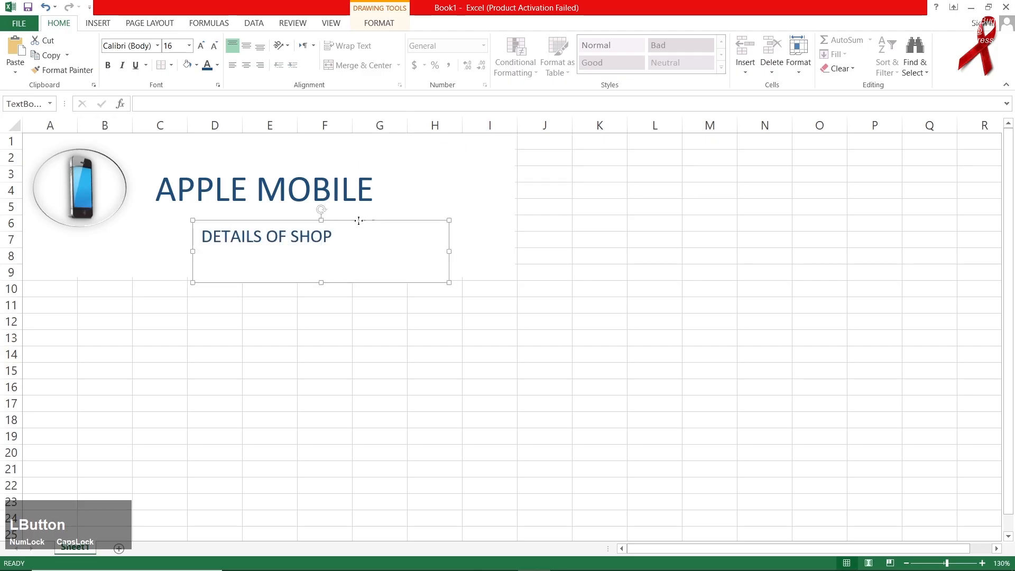
drag(358, 221, 456, 157)
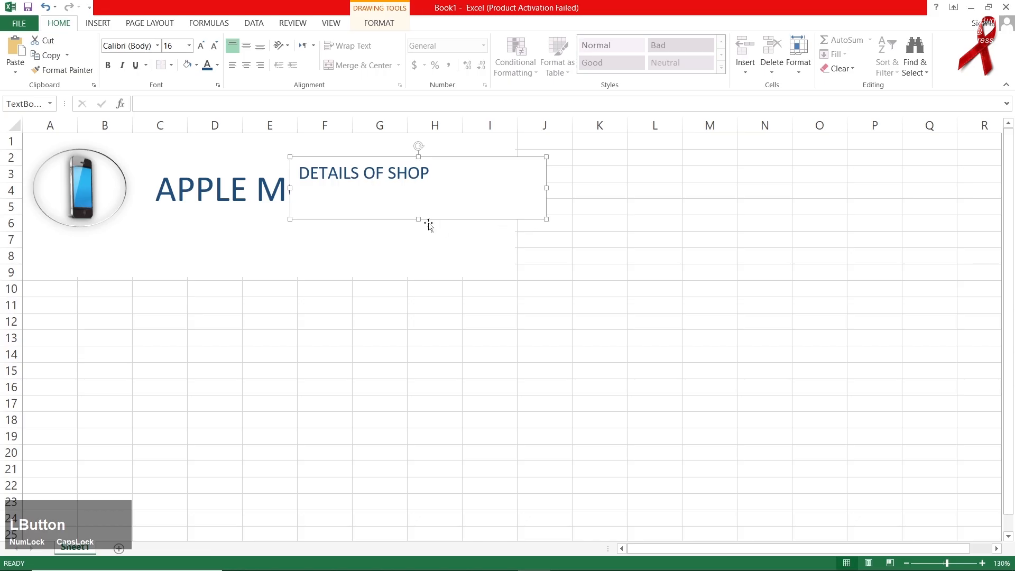
key(ctrl+z)
drag(320, 283, 317, 257)
drag(449, 257, 436, 257)
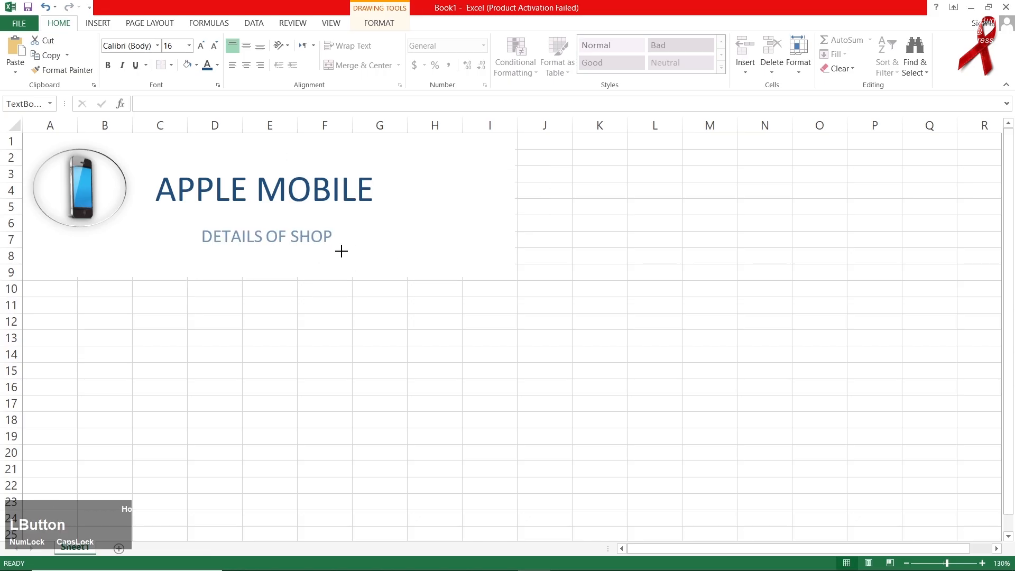
drag(341, 251, 341, 251)
drag(286, 220, 458, 139)
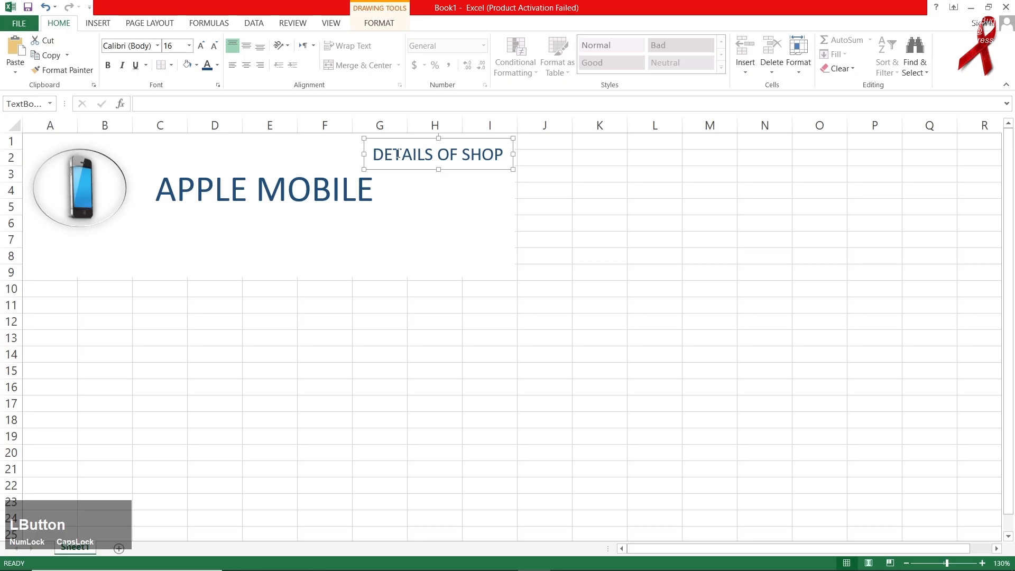
Give the DETAILS OF SHOP label a light blue fill and nudge it slightly right.
click(394, 24)
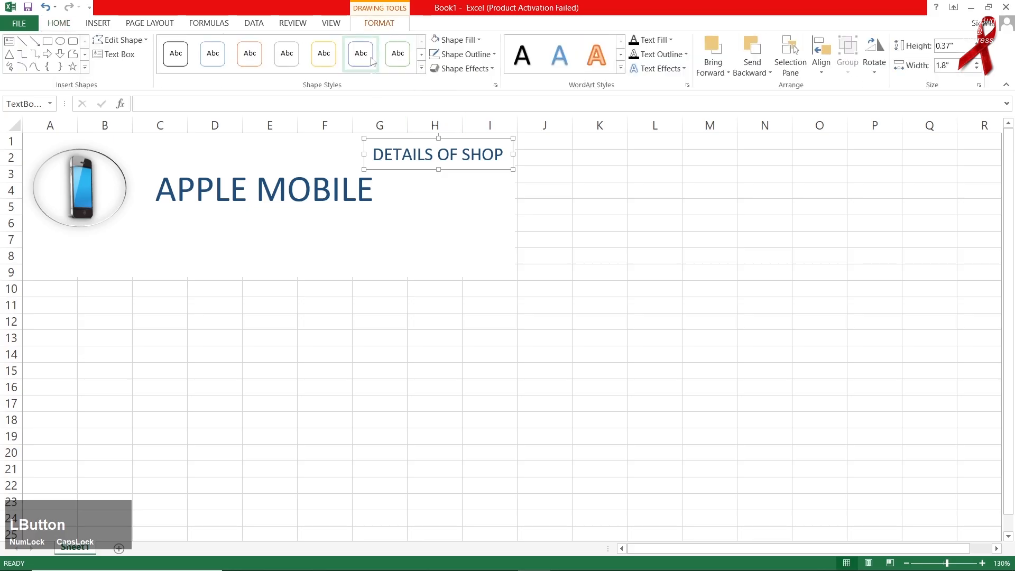
click(456, 40)
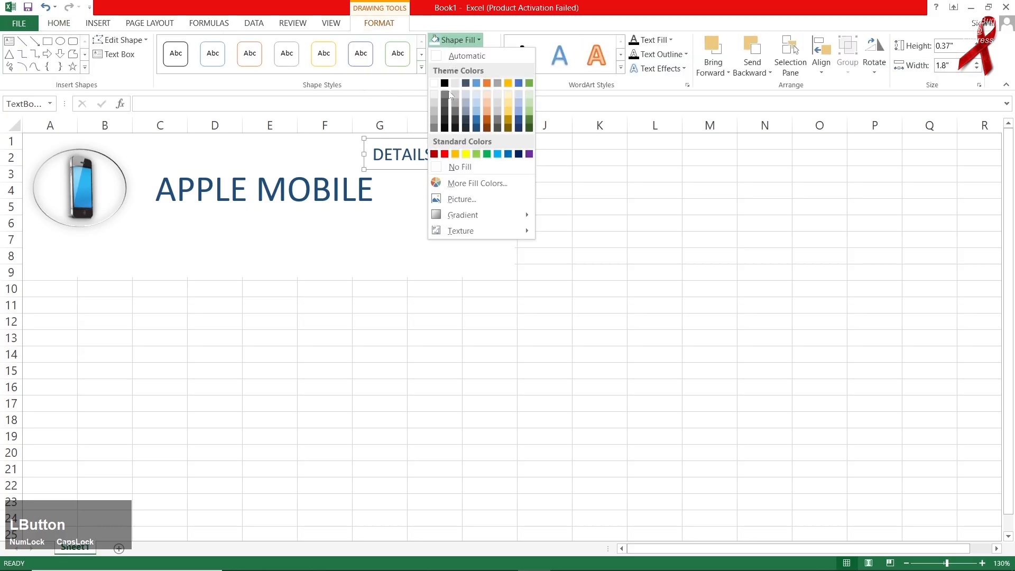
click(477, 93)
click(578, 246)
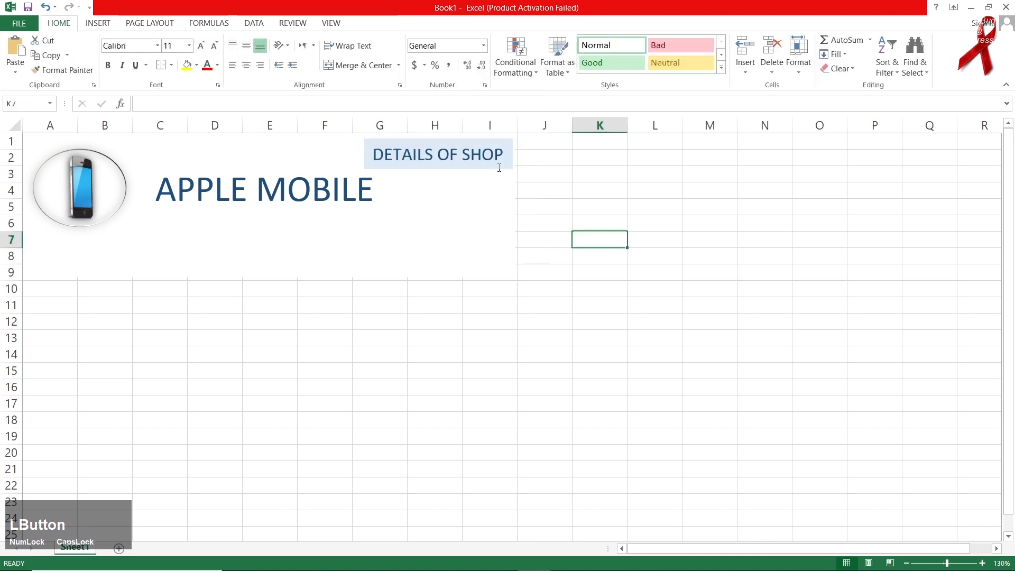
click(502, 147)
click(502, 142)
key(Right)
key(Right)
key(Right)
key(Right)
key(Right)
key(Right)
key(Right)
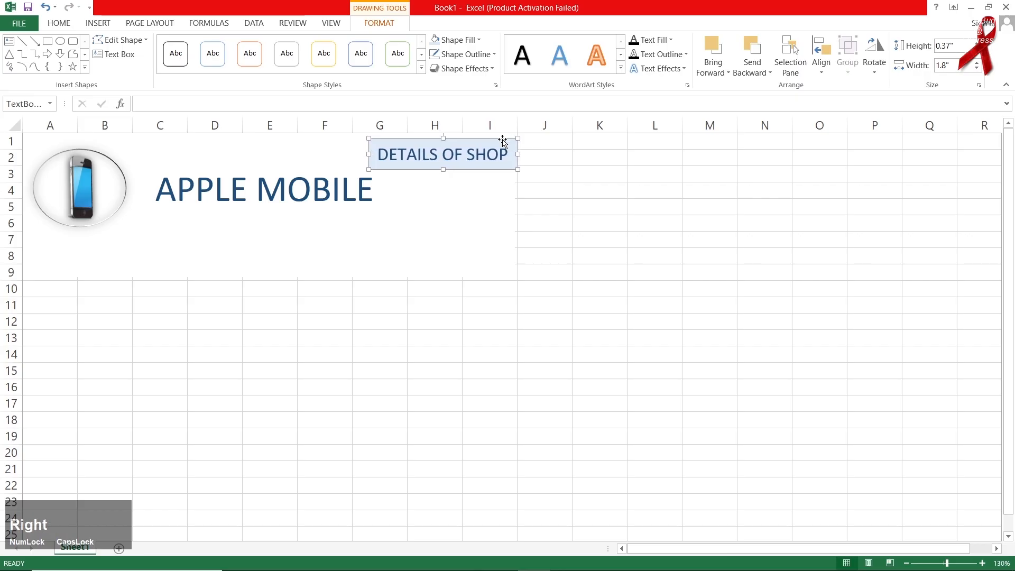
click(560, 355)
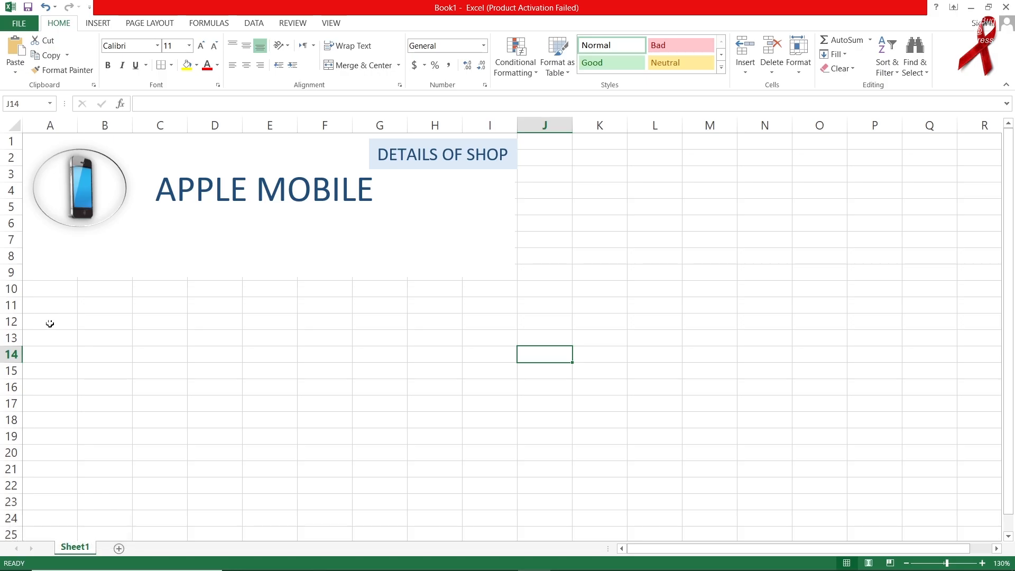
Widen column D and enter S NO, DATE, SPENDING DETAILS in F12:H12.
click(319, 322)
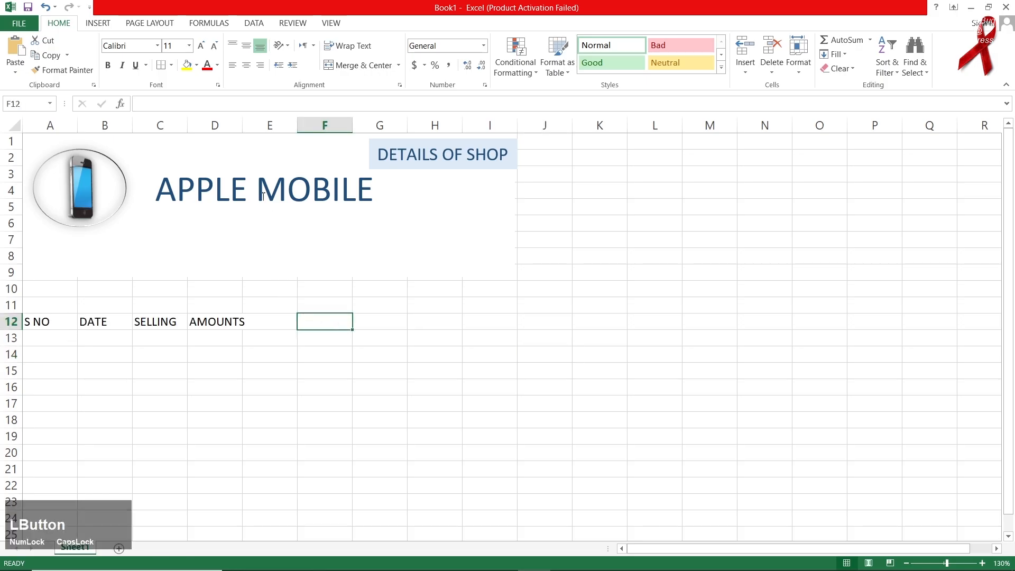
drag(243, 127, 263, 126)
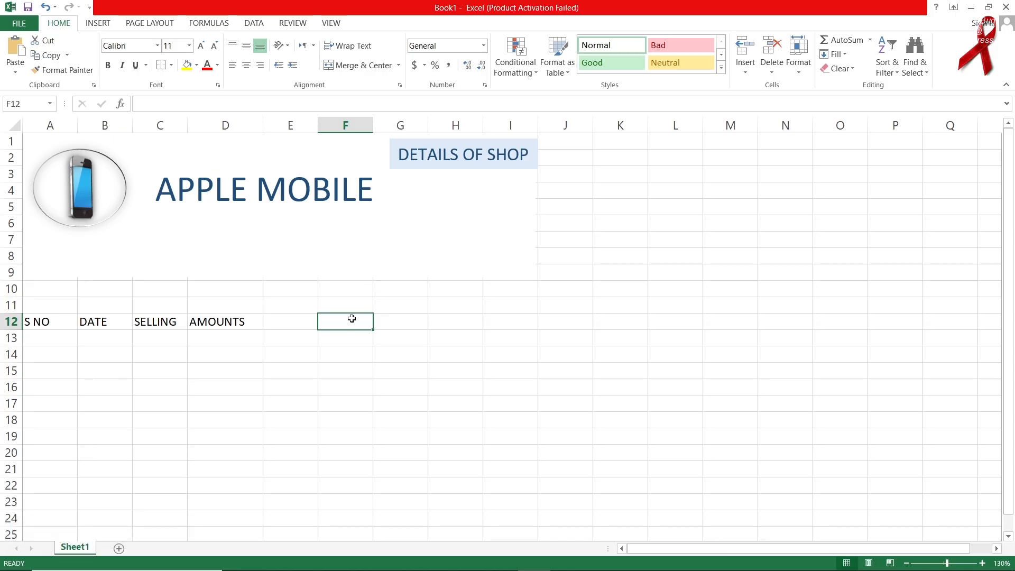
text(S NO)
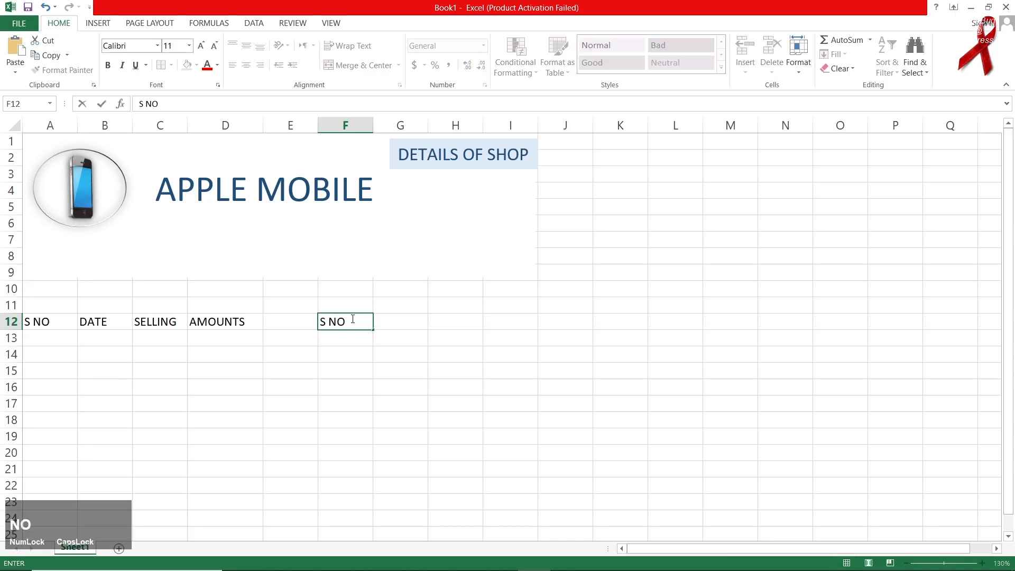
key(Right)
text(DATE)
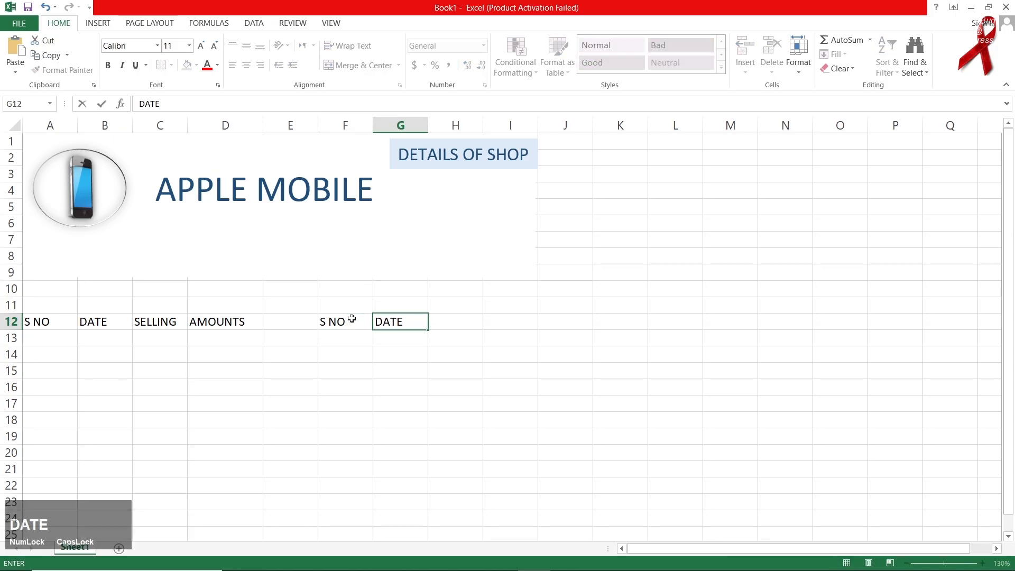
key(Right)
text(SE)
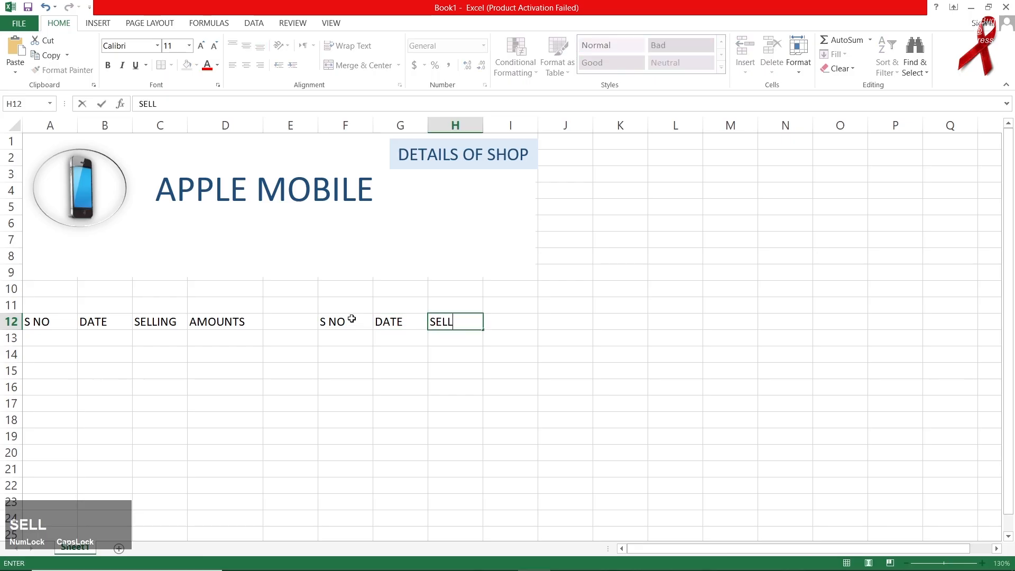
text(LL)
key(BackSpace)
key(BackSpace)
text(SPENDING)
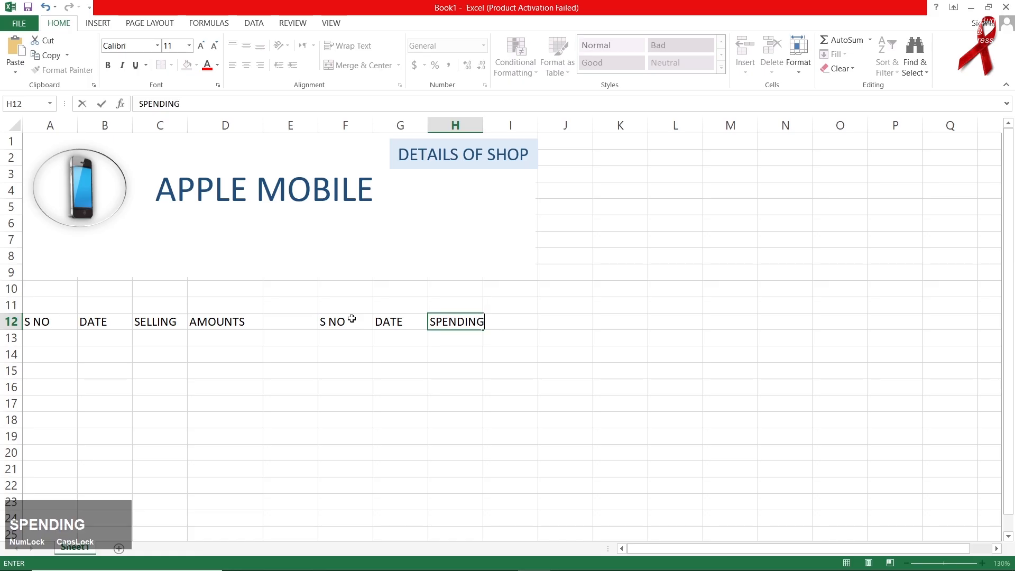
text( DETAILS)
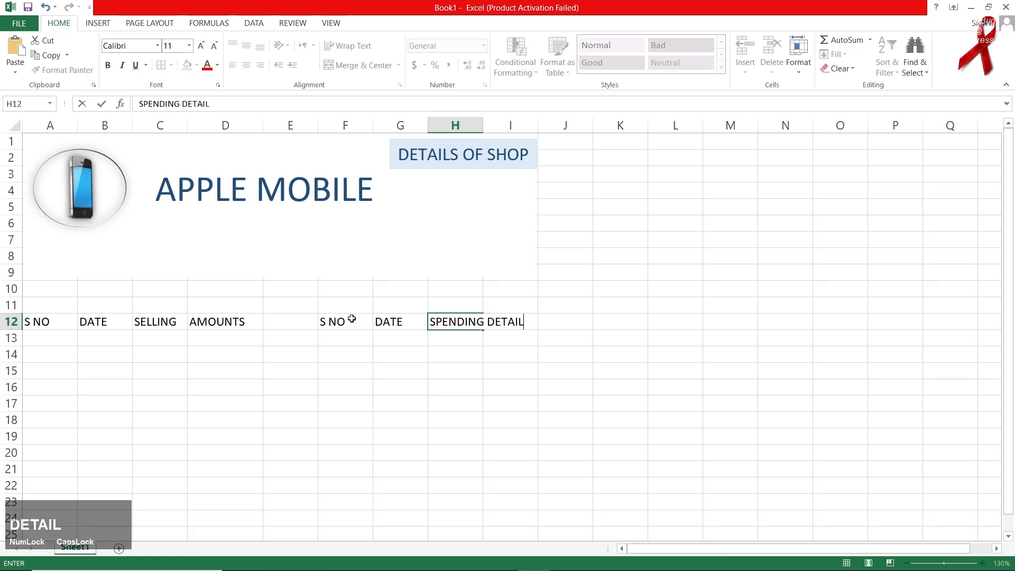
Complete C12 as SELLING DETAILS and widen columns C and H together.
double_click(180, 324)
text(DETAILS)
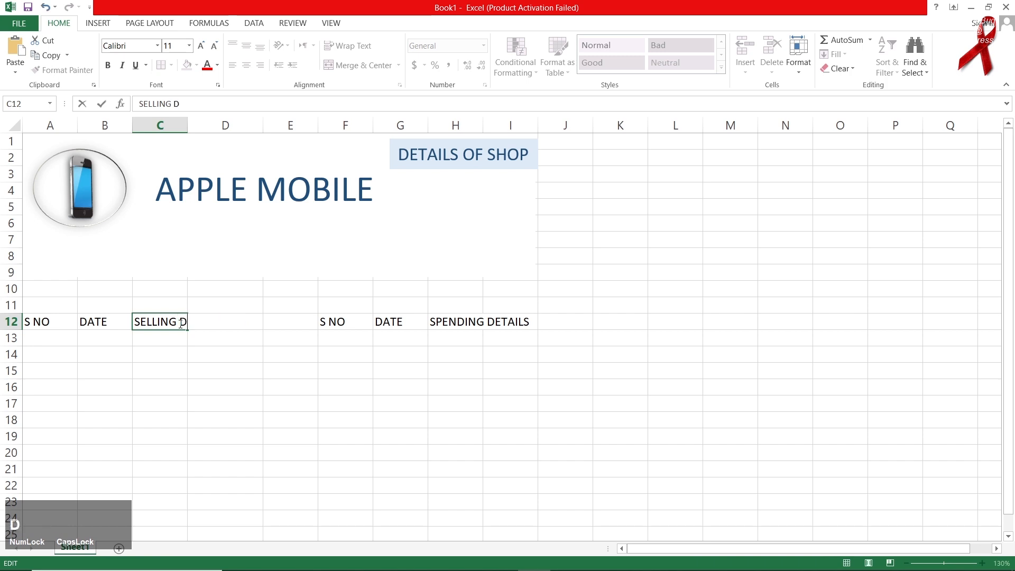
click(158, 125)
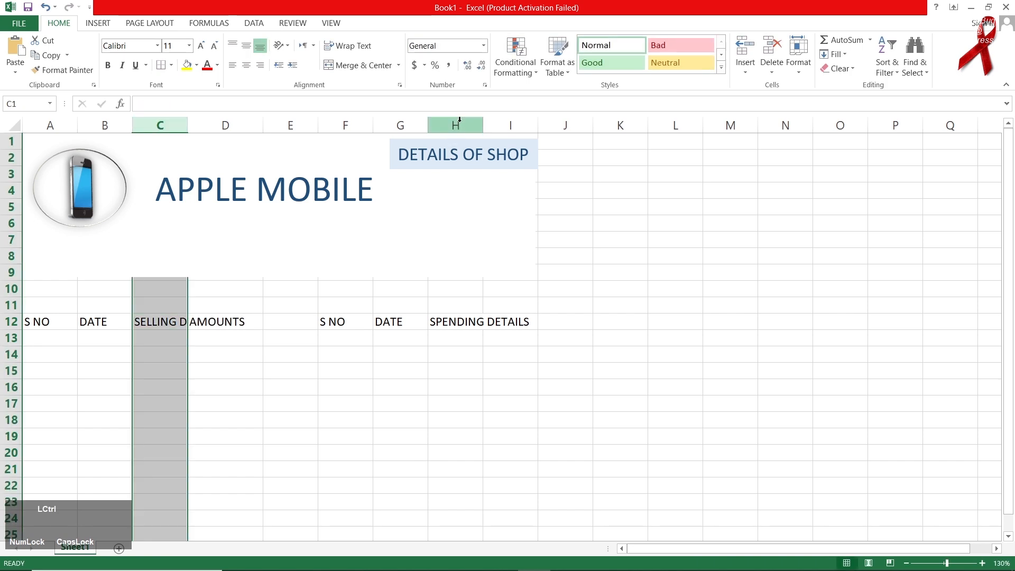
ctrl+click(459, 120)
drag(482, 121, 594, 121)
Enter AMOUNT in I12 and widen column I.
click(731, 320)
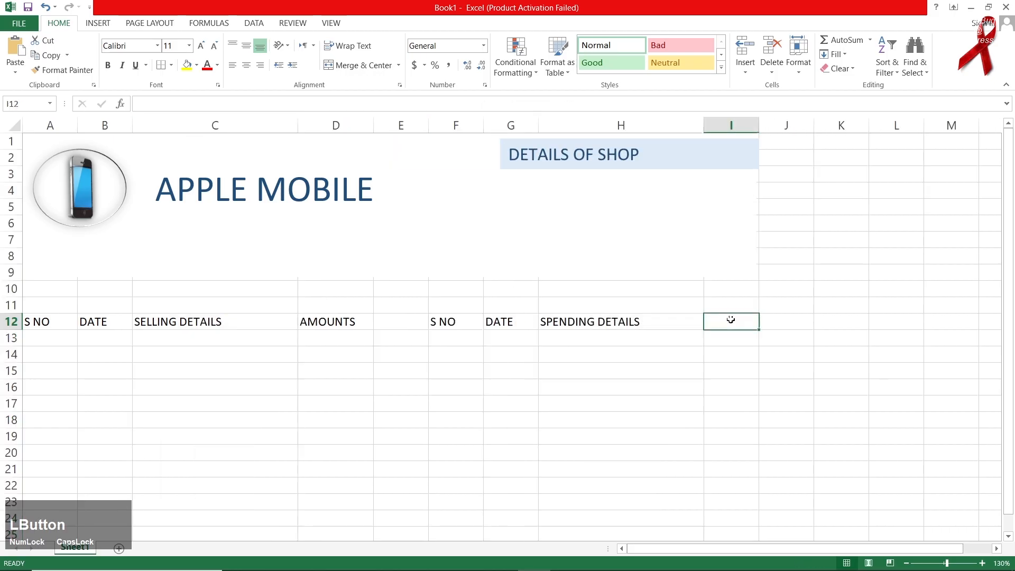
text(AMOUNT)
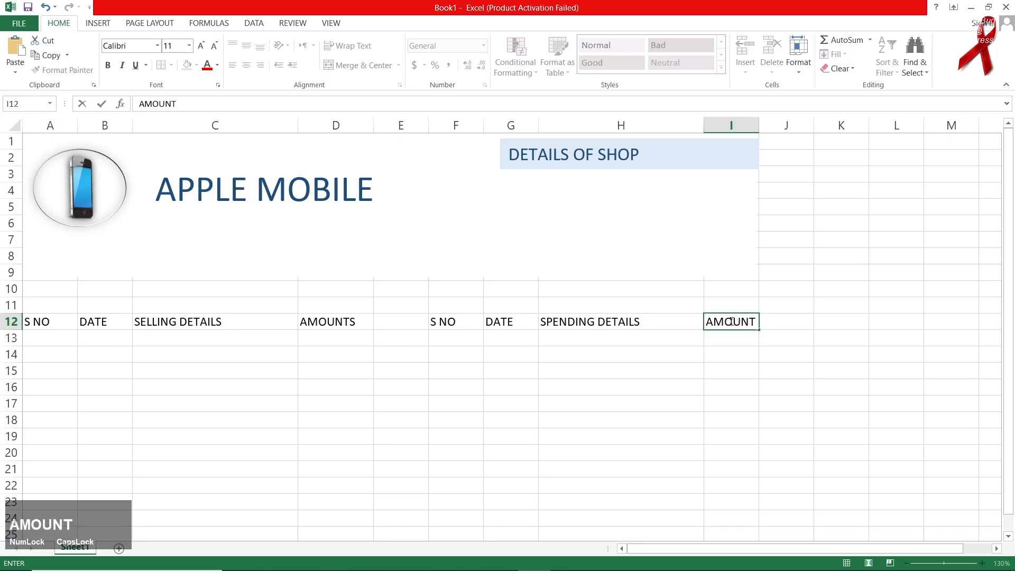
click(745, 127)
drag(759, 127, 777, 125)
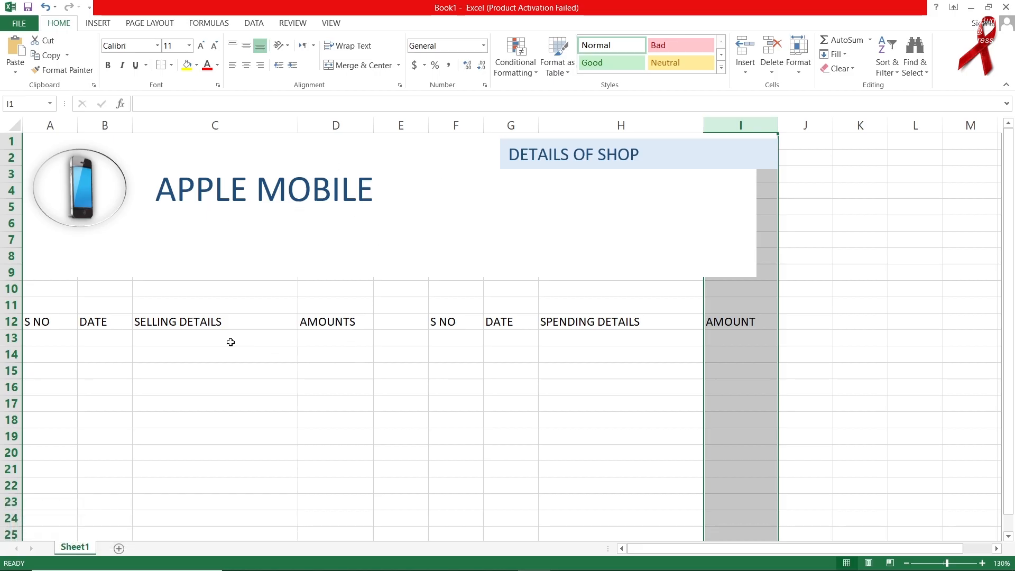
click(58, 338)
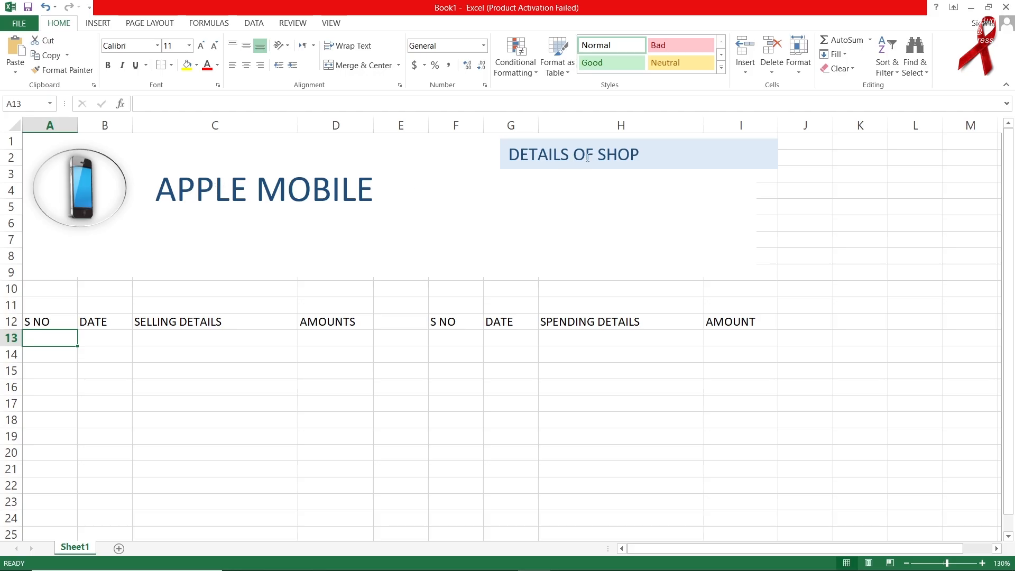
Narrow the DETAILS OF SHOP label and draw a blue rectangle under the title in column C.
click(774, 156)
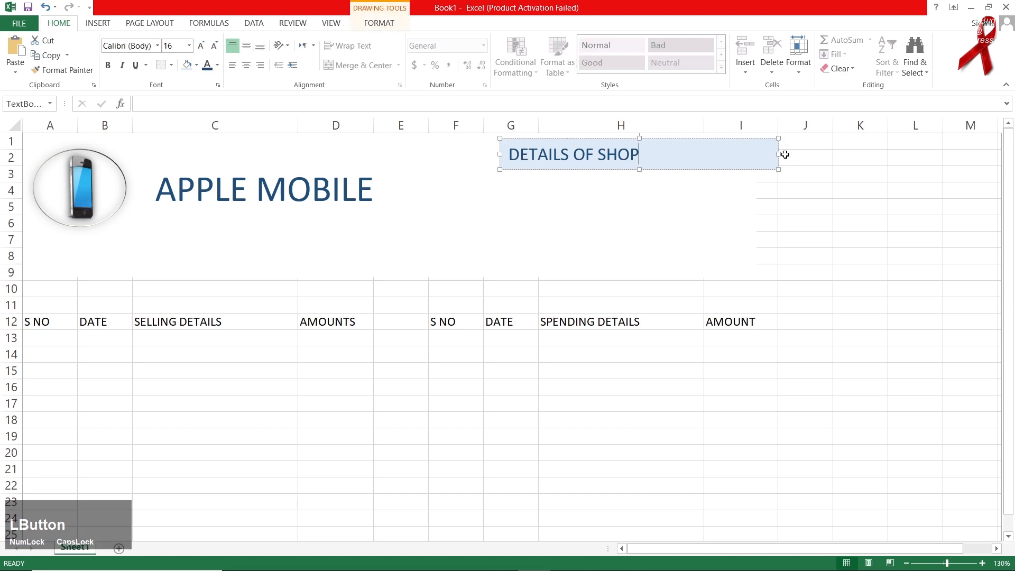
drag(778, 153, 757, 154)
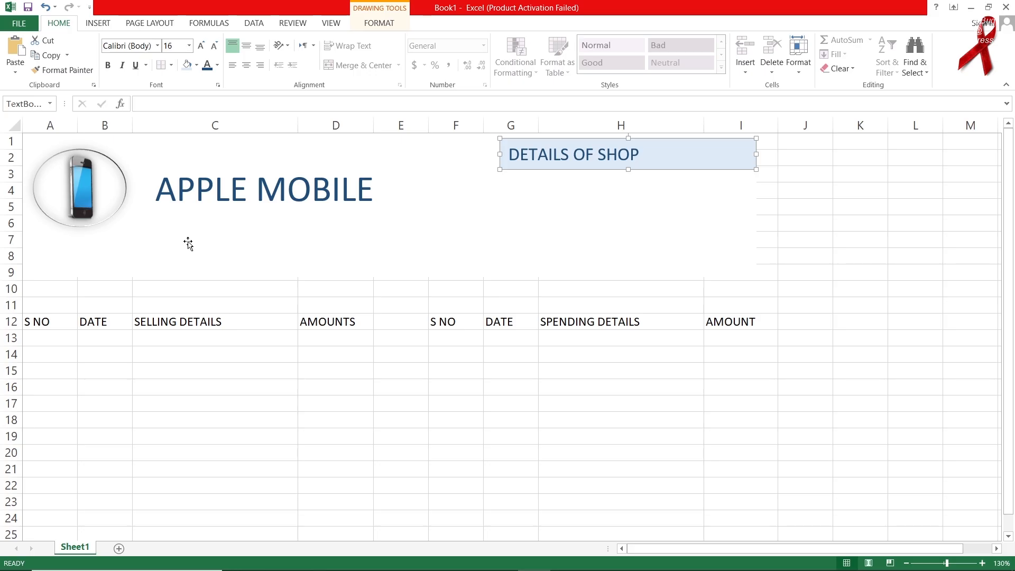
click(106, 25)
click(200, 50)
click(235, 100)
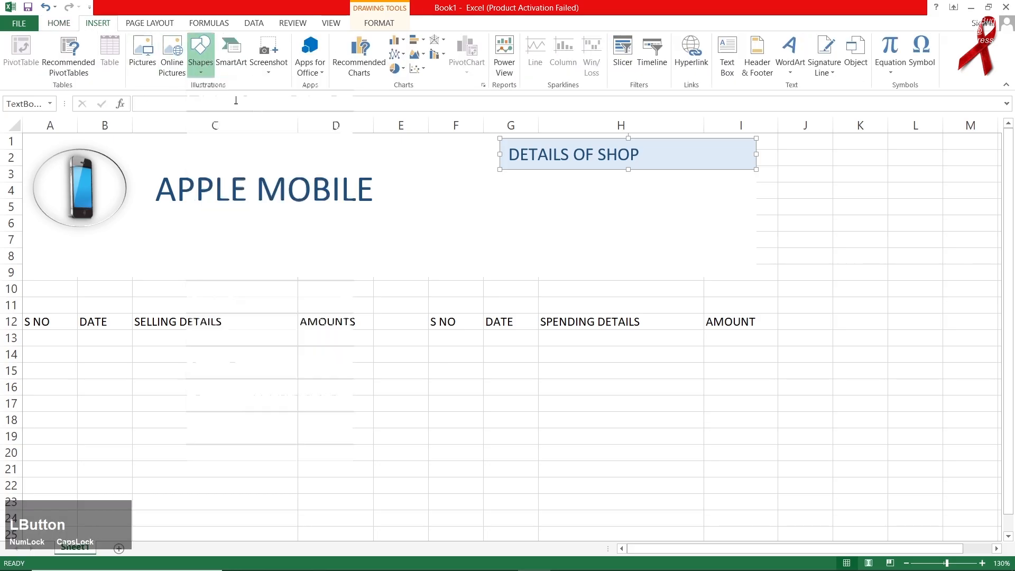
drag(151, 265, 245, 281)
drag(190, 256, 473, 256)
Duplicate the rectangle into four boxes across rows 7–9 and select them.
key(ctrl+d)
drag(346, 284, 634, 266)
drag(506, 265, 524, 262)
shift+click(360, 263)
shift+click(229, 263)
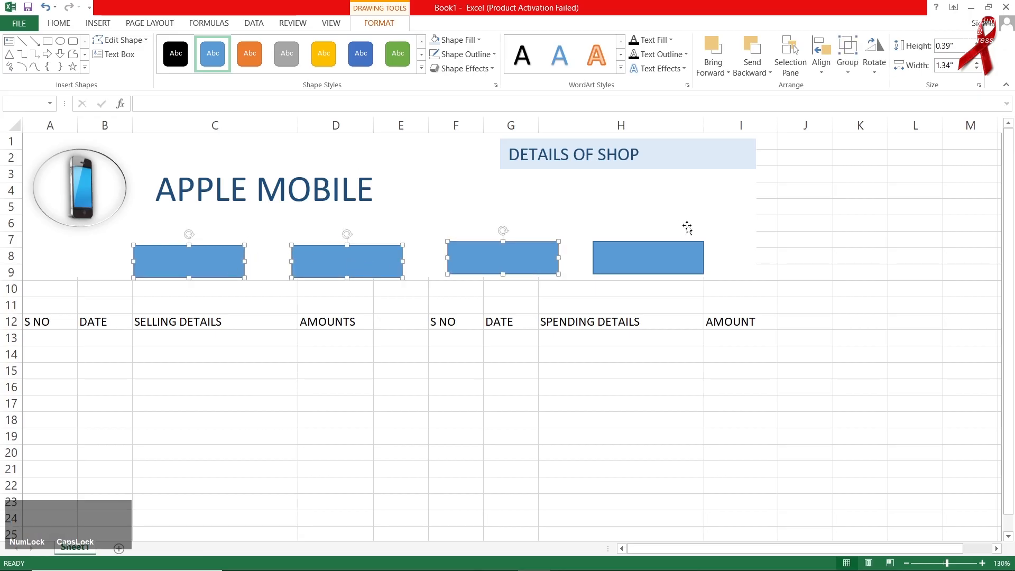
Align the four boxes on their middles and set the second box against a yellow spacer block.
shift+click(650, 263)
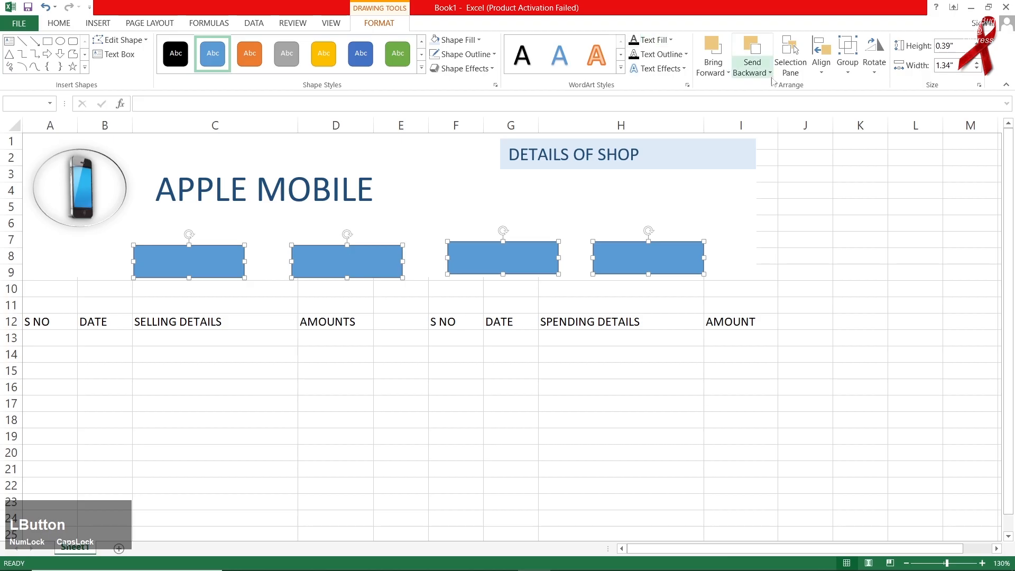
click(821, 57)
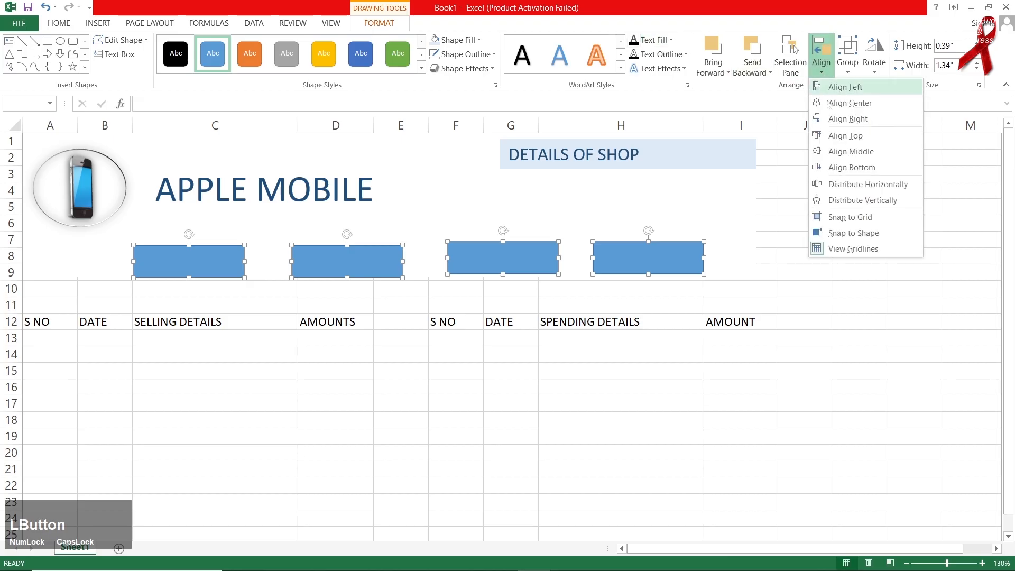
click(850, 153)
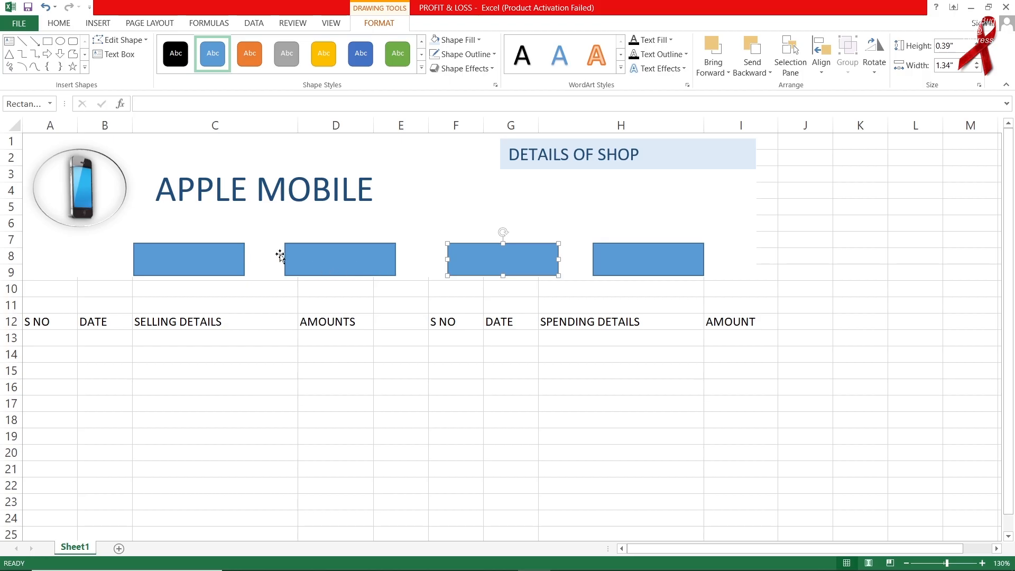
click(309, 259)
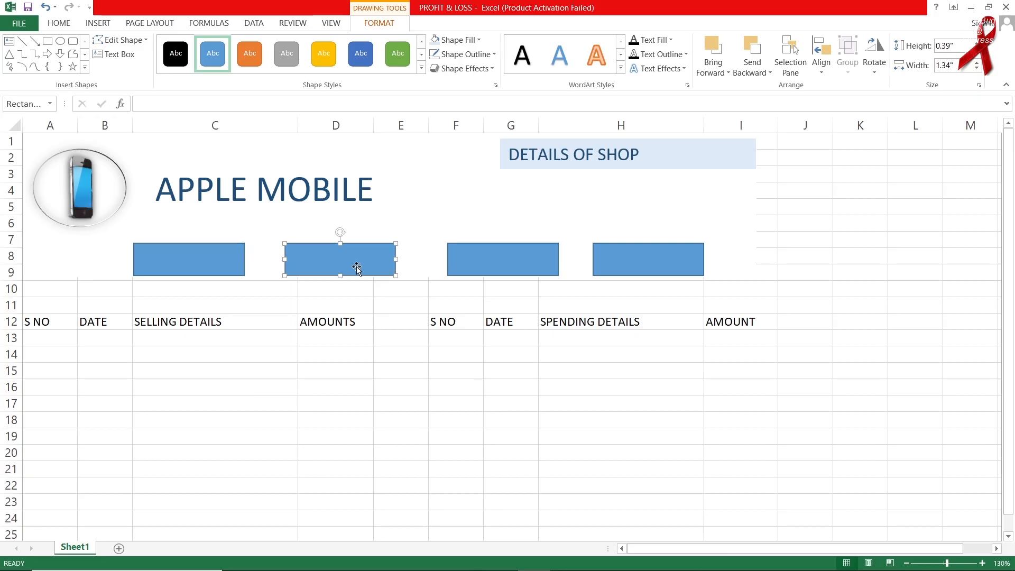
drag(357, 268, 267, 261)
click(327, 64)
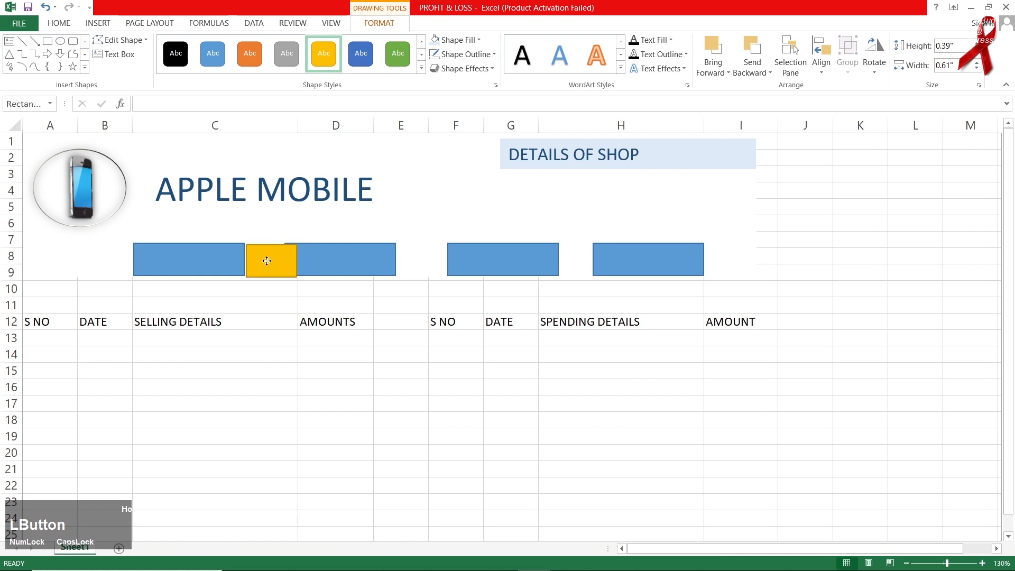
click(333, 266)
key(Right)
key(Right)
key(Right)
key(Right)
key(Right)
key(Right)
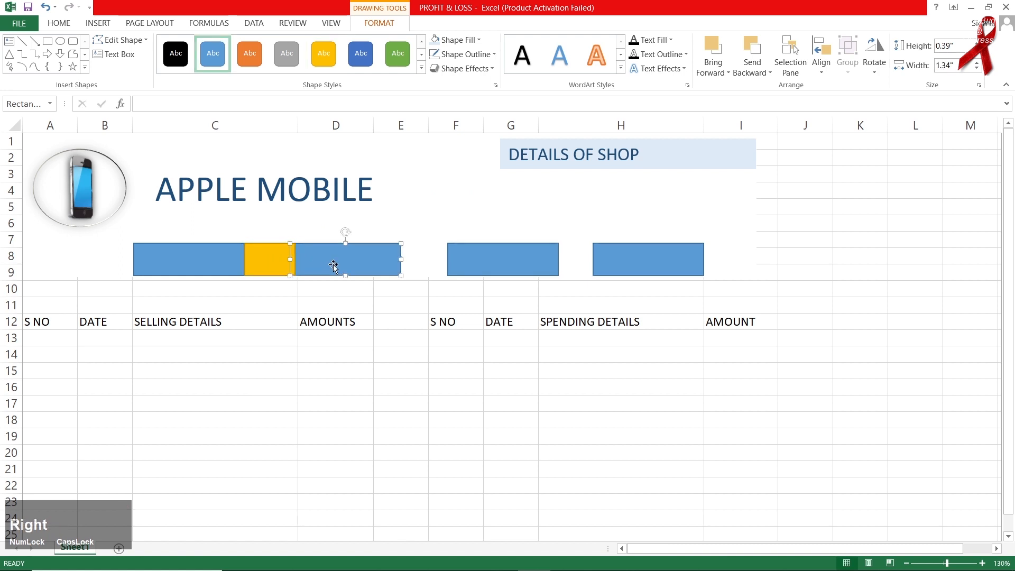
key(Left)
key(Left)
key(Left)
key(Left)
key(Left)
key(Left)
key(Left)
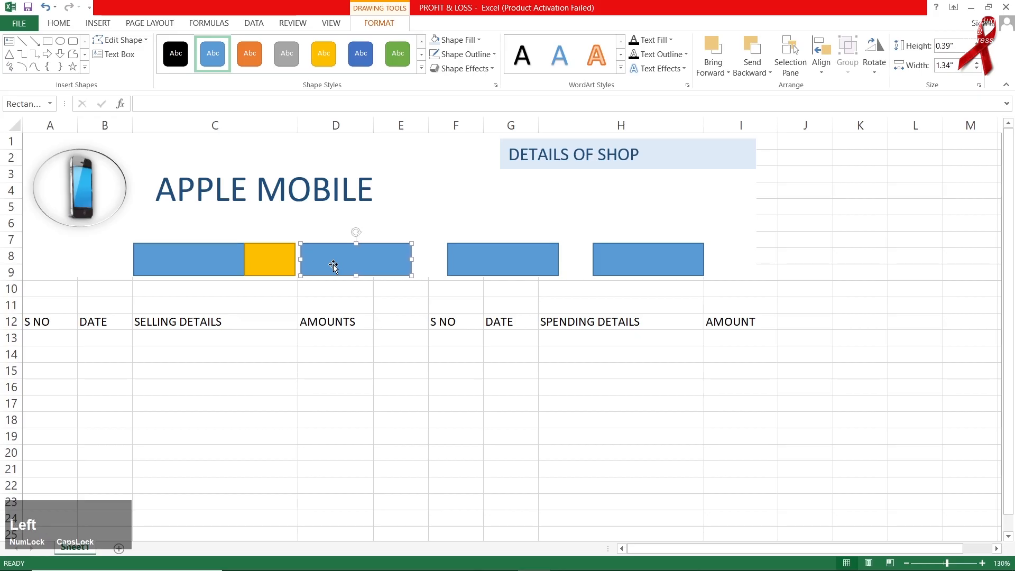
key(Left)
key(Left)
key(Left)
key(Left)
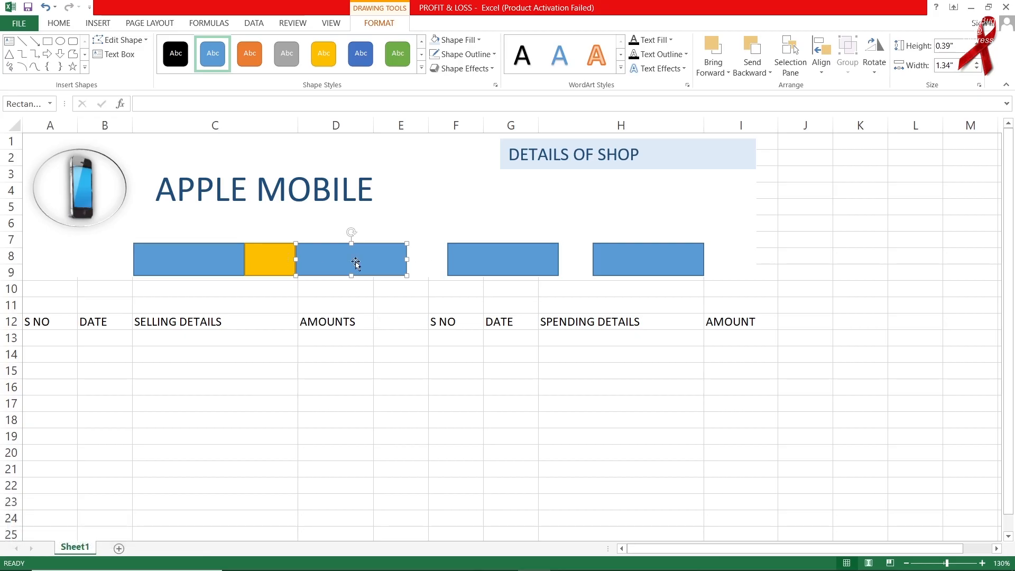
Move the spacer after the second box and line the third box up against it.
click(272, 264)
drag(270, 264, 429, 263)
click(517, 261)
key(Right)
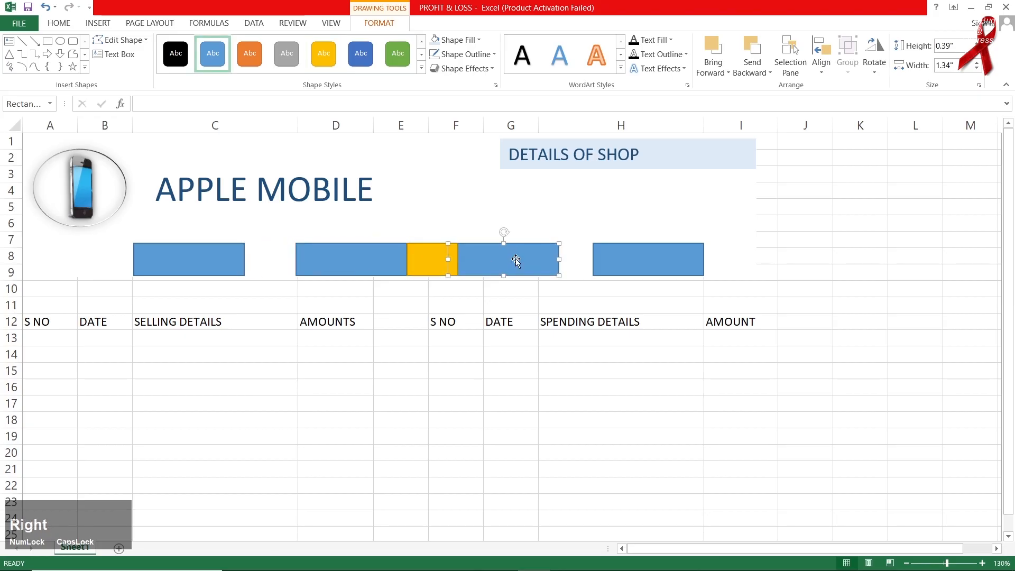
key(Right)
key(Right)
key(Right)
key(Left)
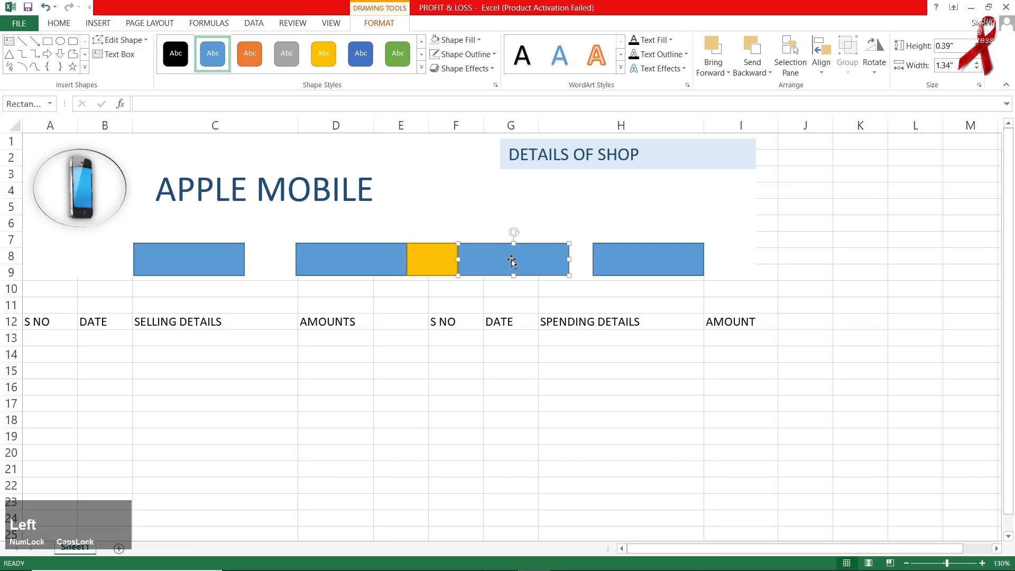
Space the fourth box using the spacer, then delete the yellow spacer block.
click(433, 259)
drag(437, 264, 599, 263)
click(652, 262)
key(Right)
key(Right)
key(Right)
key(Right)
key(Right)
key(Right)
key(Right)
key(Left)
key(Left)
key(Left)
key(Left)
key(Left)
key(Left)
key(Left)
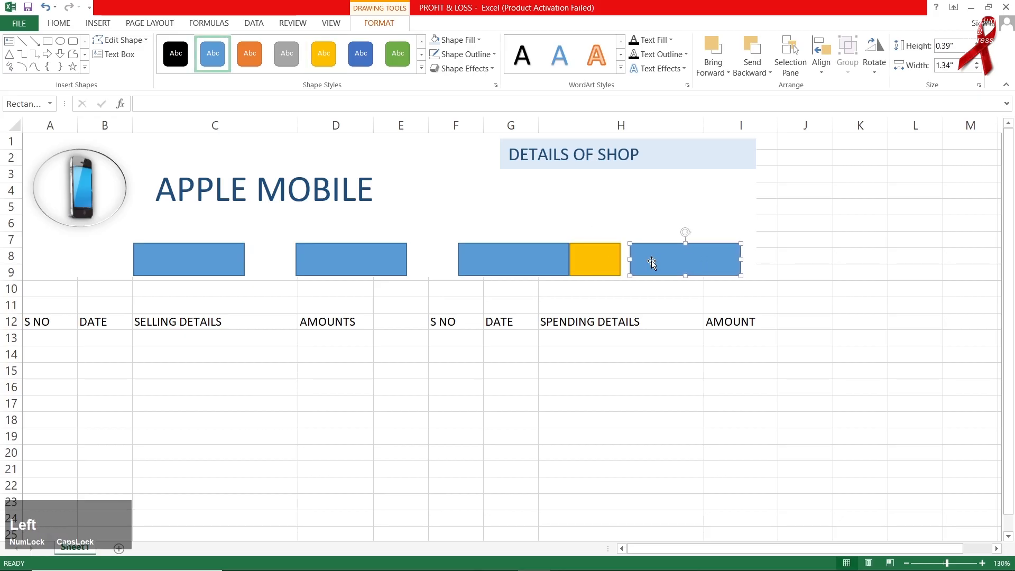
key(Left)
key(Left)
key(Left)
key(Left)
key(Left)
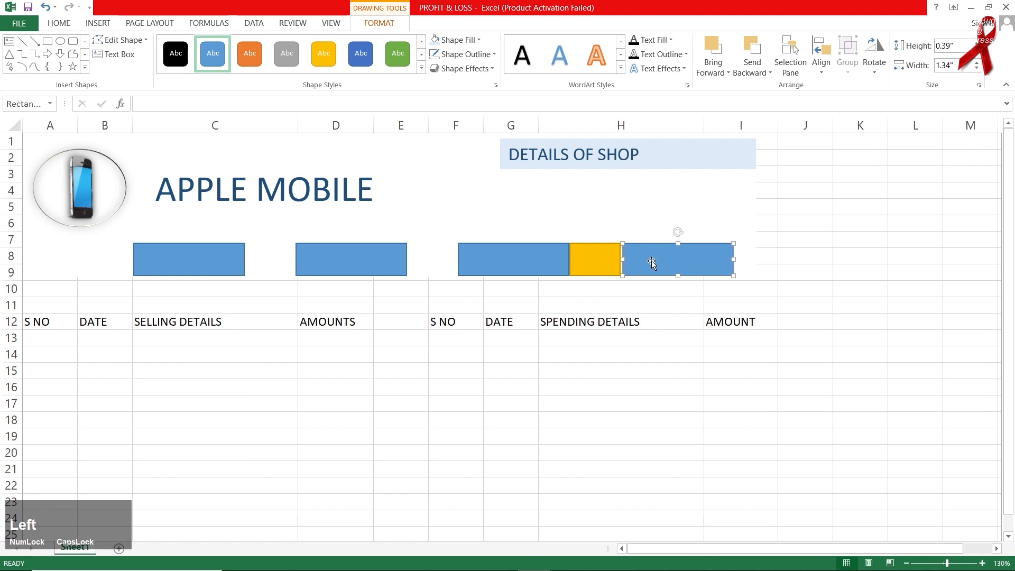
click(594, 265)
key(Delete)
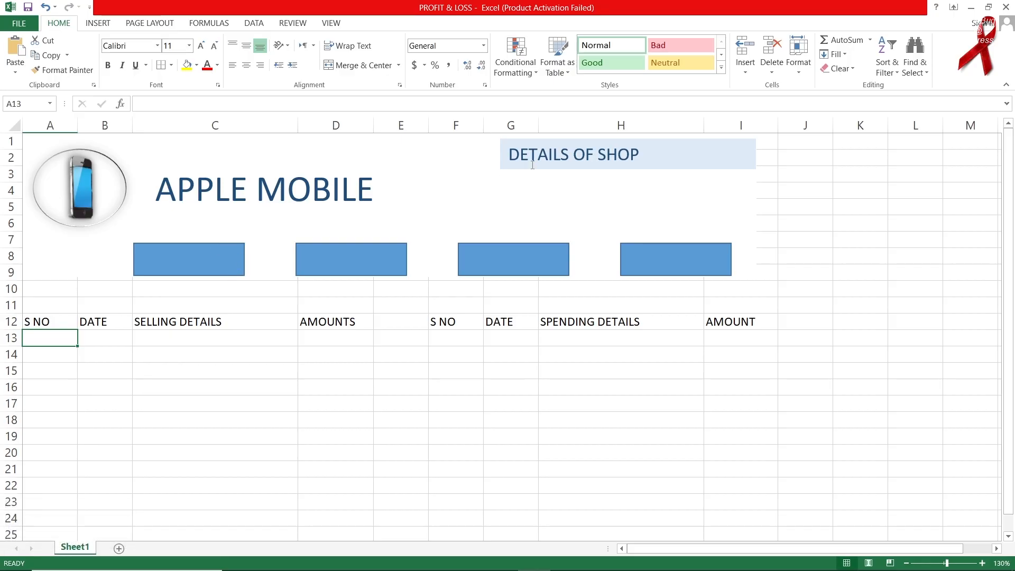
Draw a new text box and type SELLING in it.
click(548, 156)
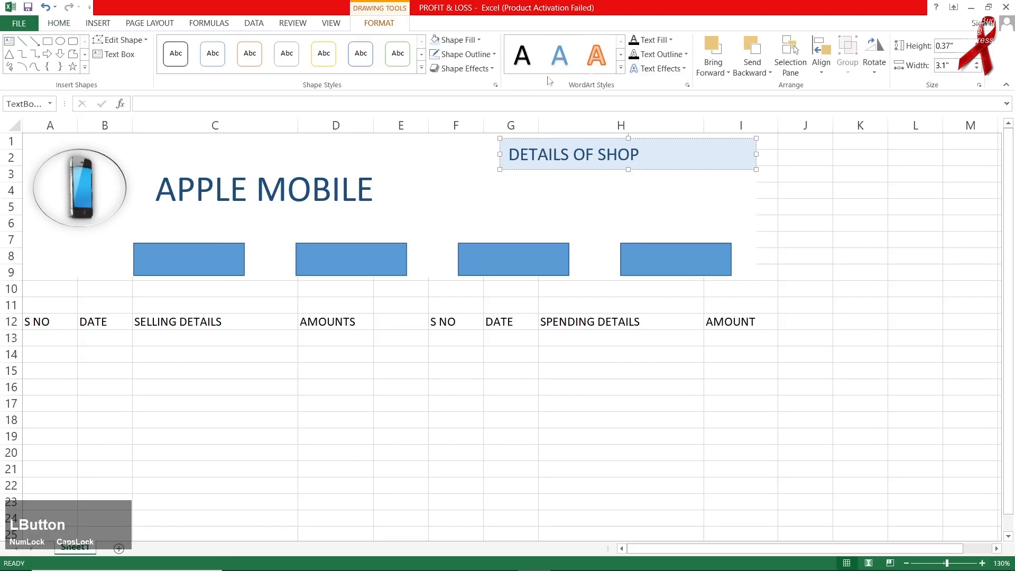
click(100, 22)
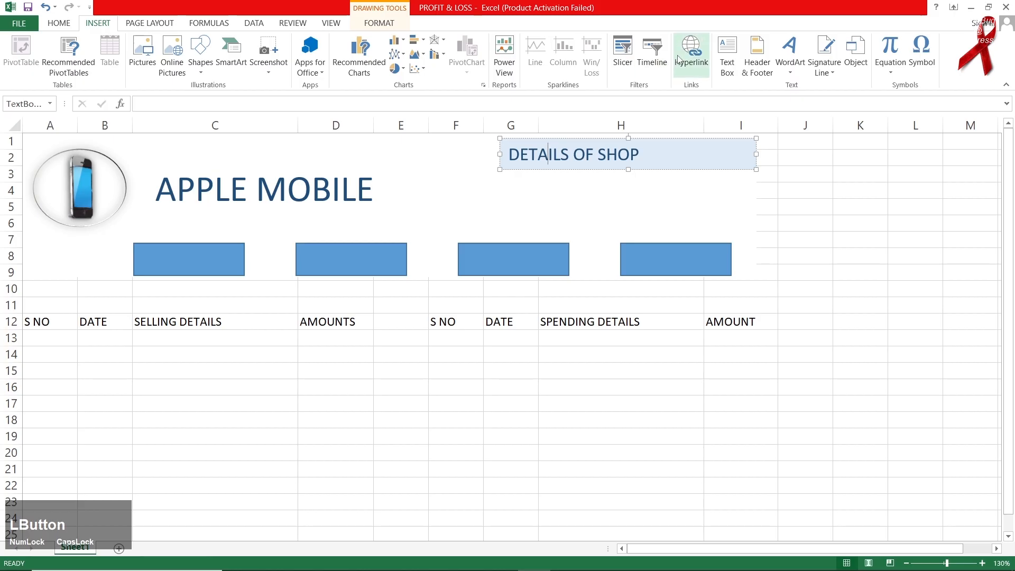
click(727, 64)
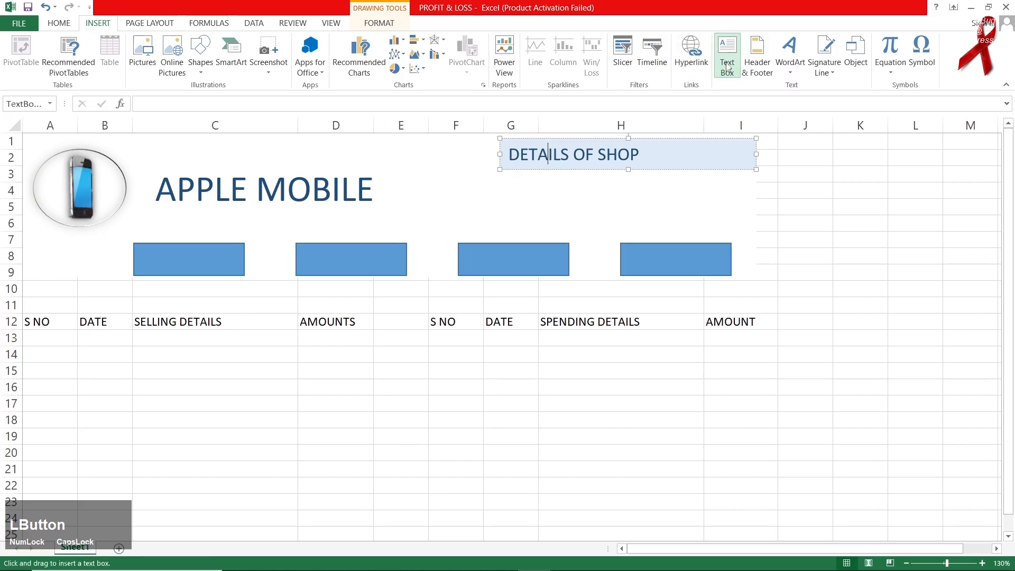
click(437, 216)
drag(463, 407, 349, 437)
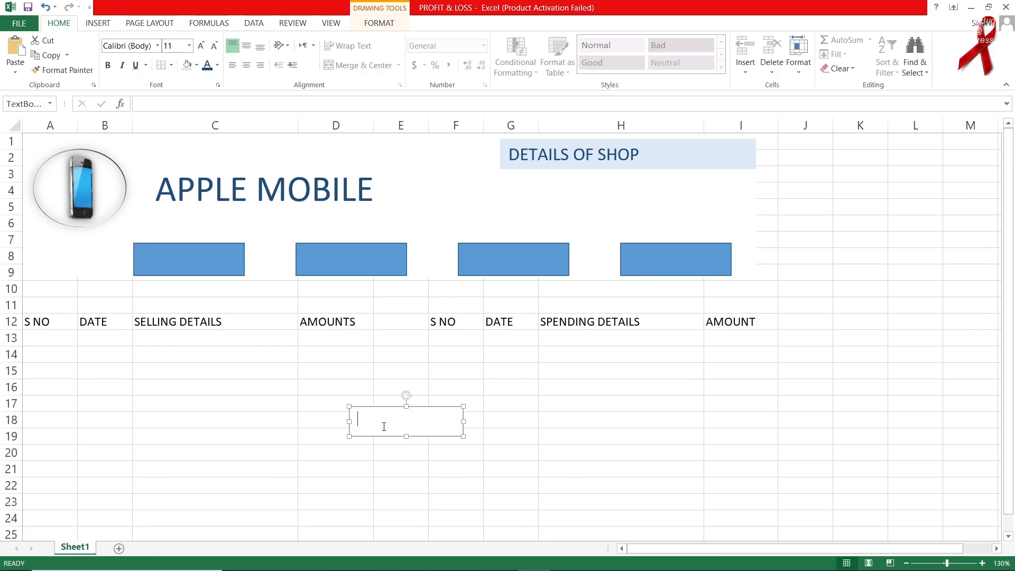
text(SELLING)
Move the SELLING box below the title and centre its text vertically and horizontally.
drag(388, 407, 171, 212)
double_click(168, 224)
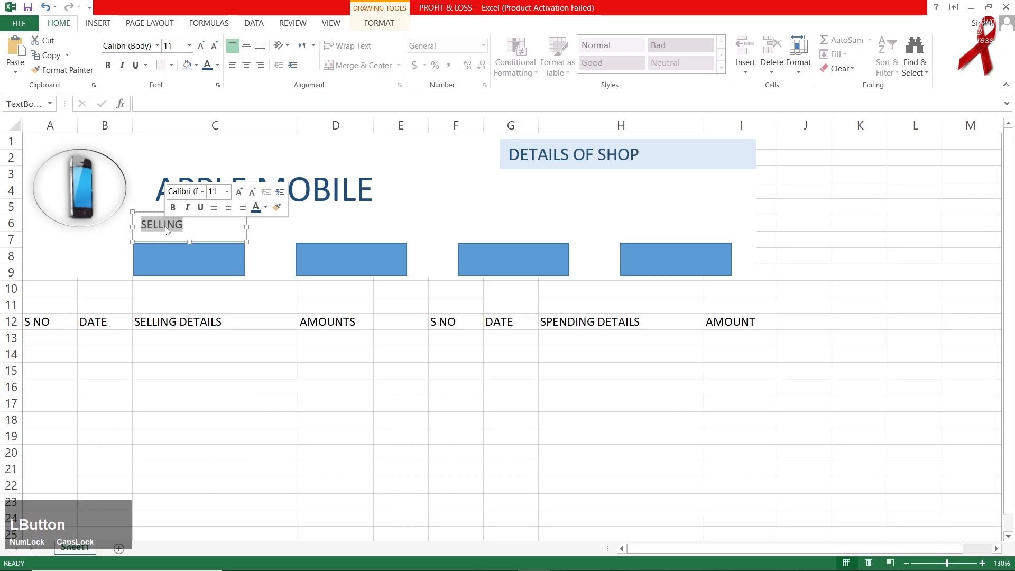
click(247, 46)
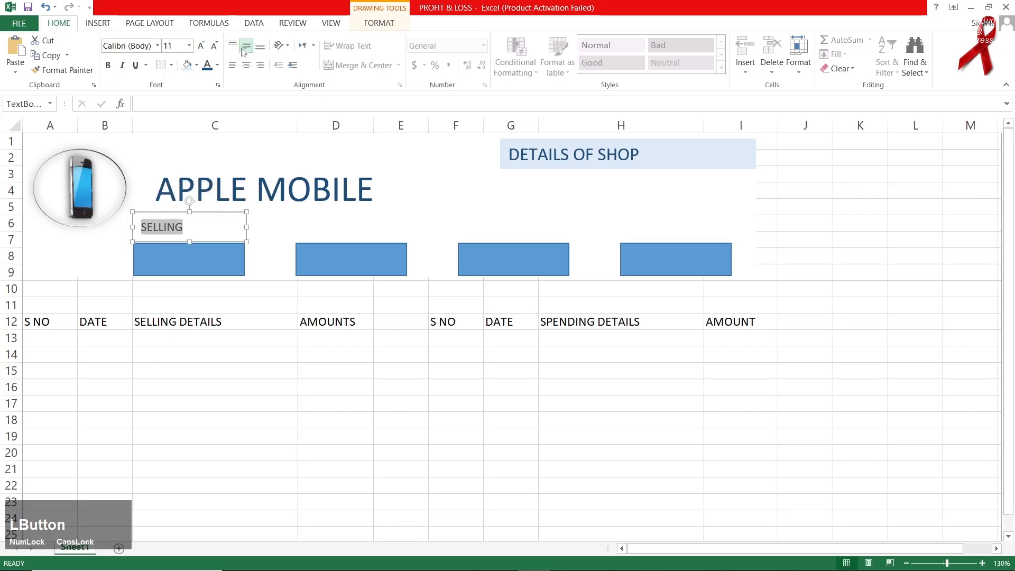
click(246, 65)
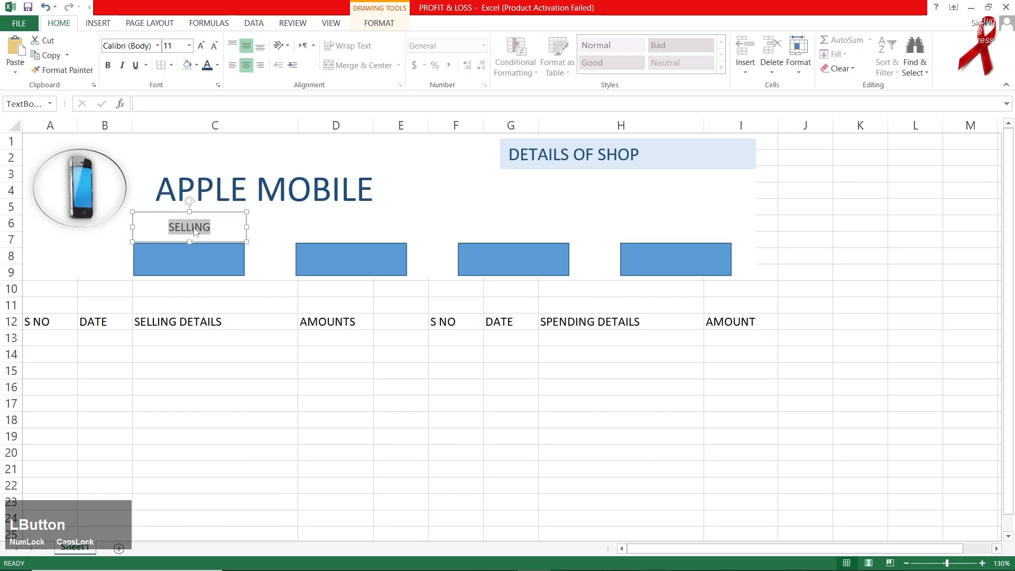
Give the SELLING box no fill and no outline, and place it under MOBILE.
click(379, 23)
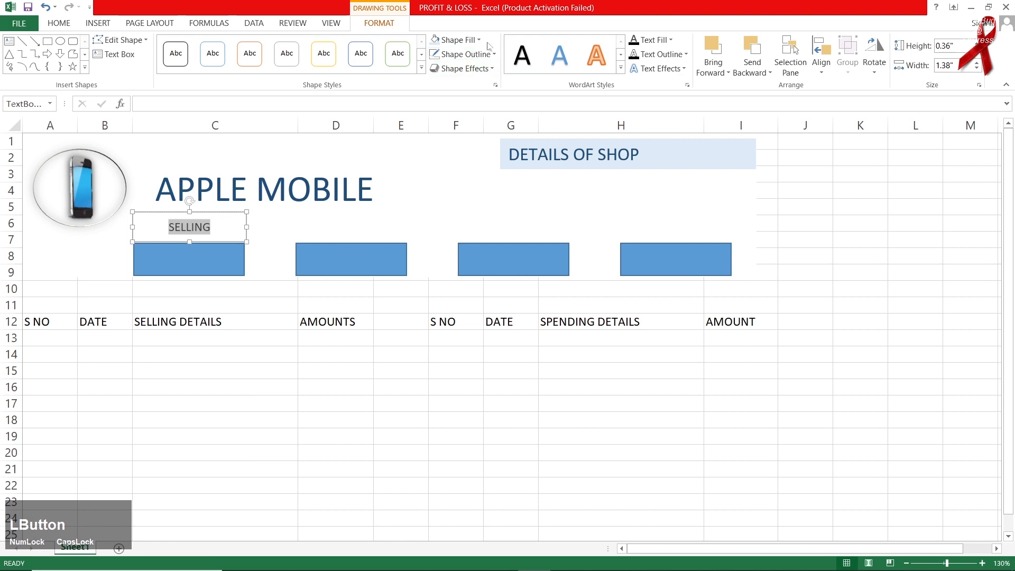
click(458, 39)
click(463, 169)
click(463, 54)
click(453, 177)
drag(201, 212, 325, 206)
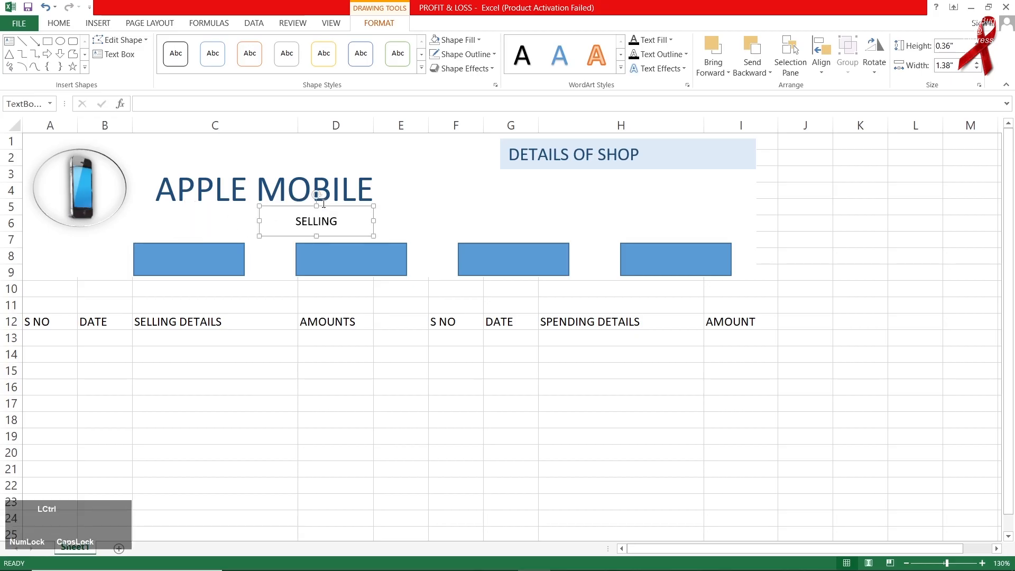
Copy the SELLING label above the other boxes and retype the copies SPENDING, PROFIT and LOSS.
key(ctrl+z)
drag(220, 217, 699, 211)
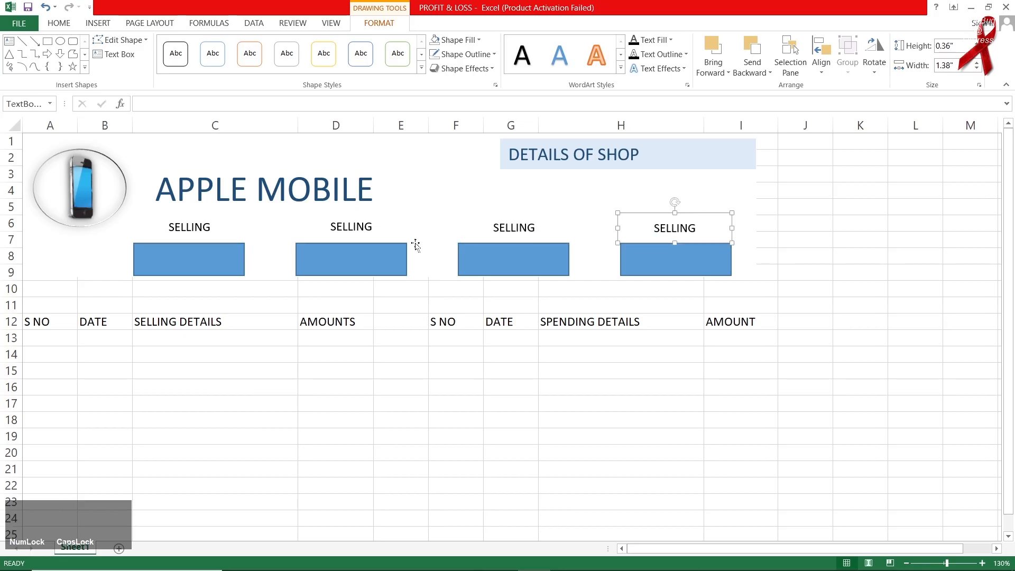
double_click(361, 228)
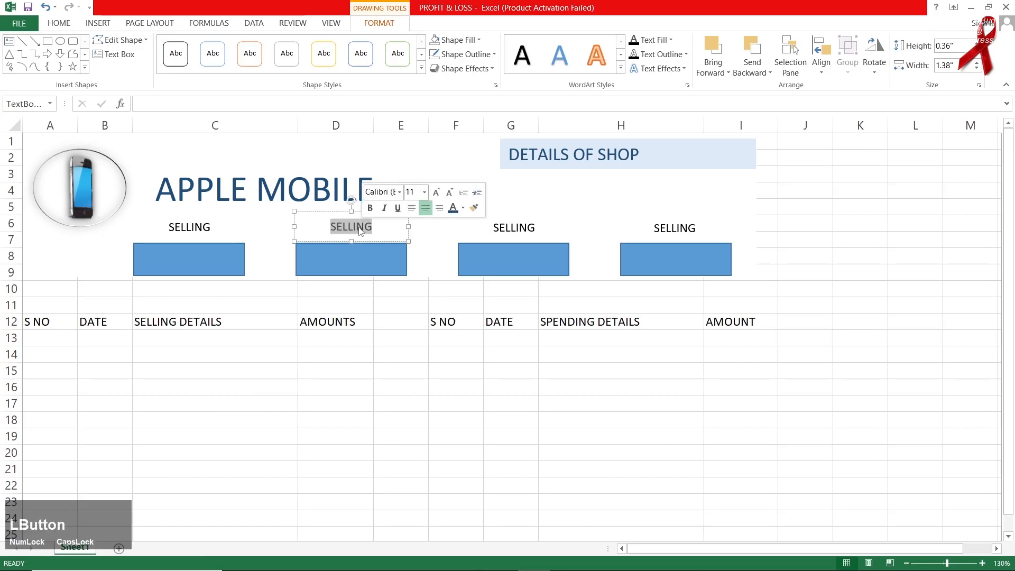
text(SP)
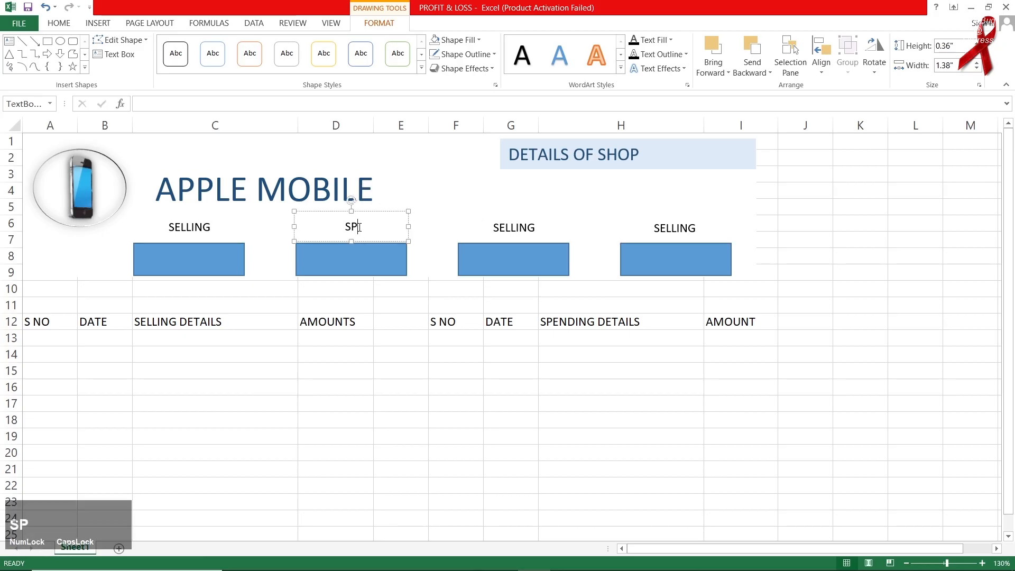
text(ENDING)
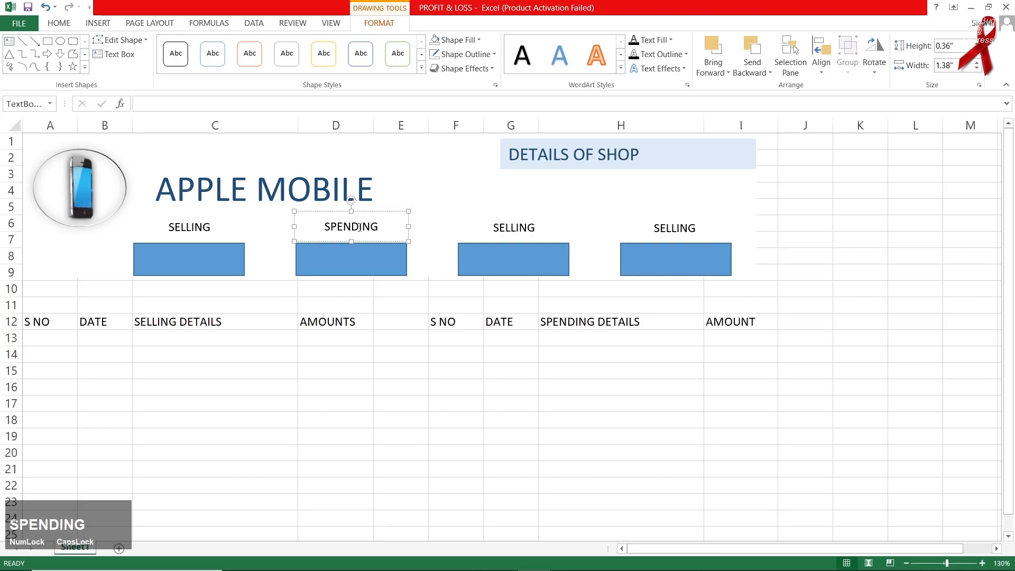
double_click(527, 231)
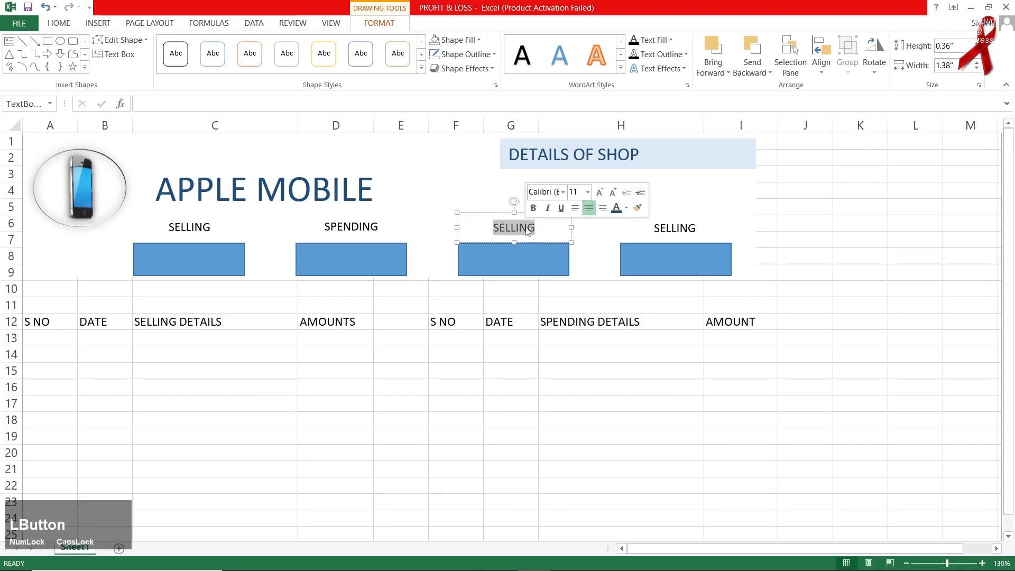
text(PROFIT)
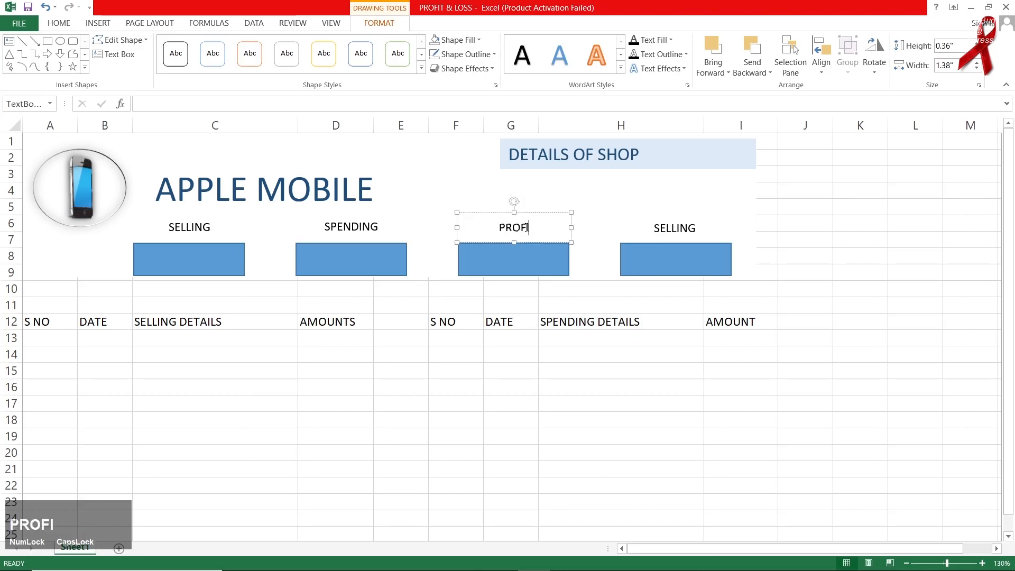
double_click(658, 228)
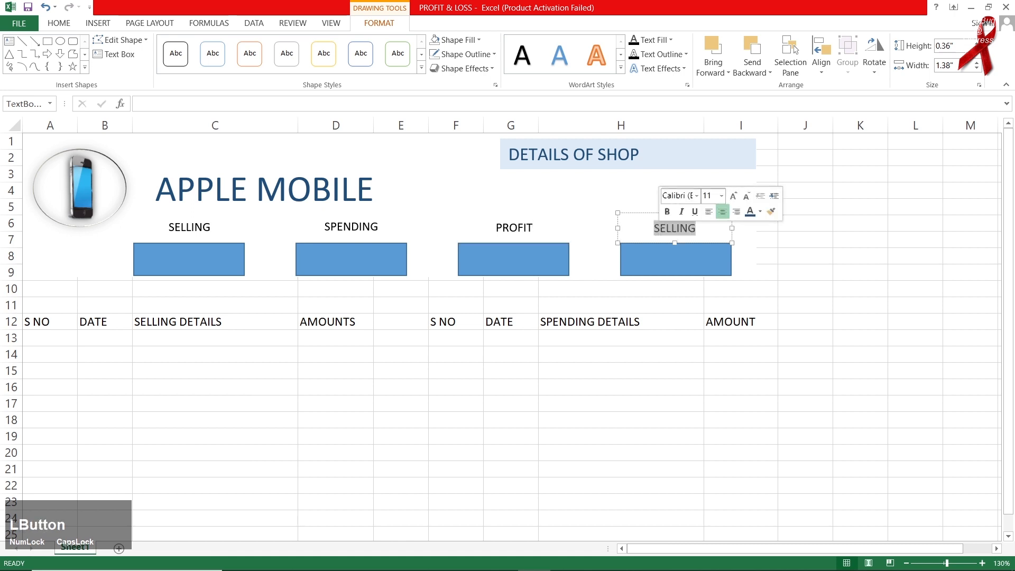
text(LOSS)
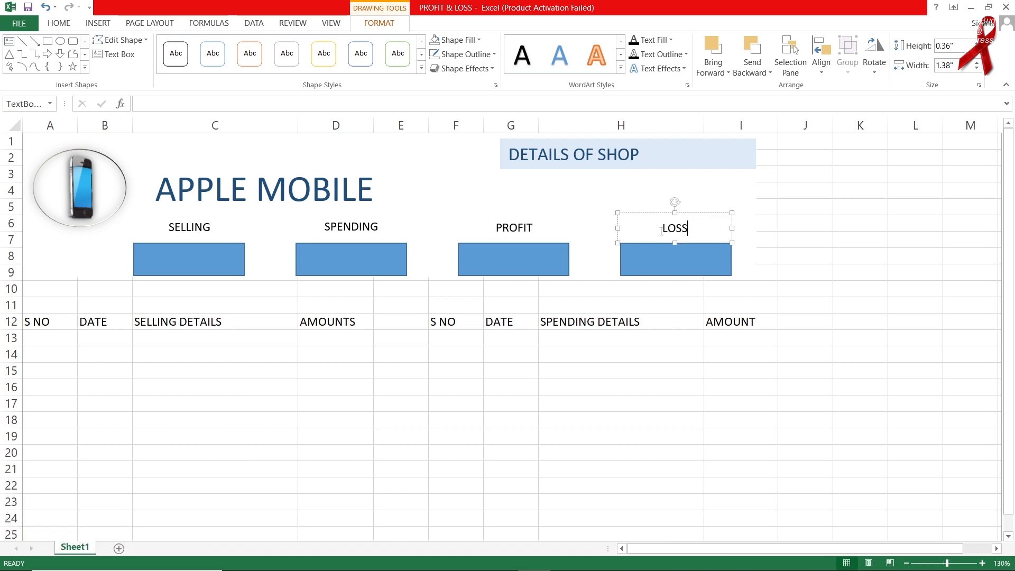
Fill the four blue value boxes with a light blue shape fill.
click(224, 259)
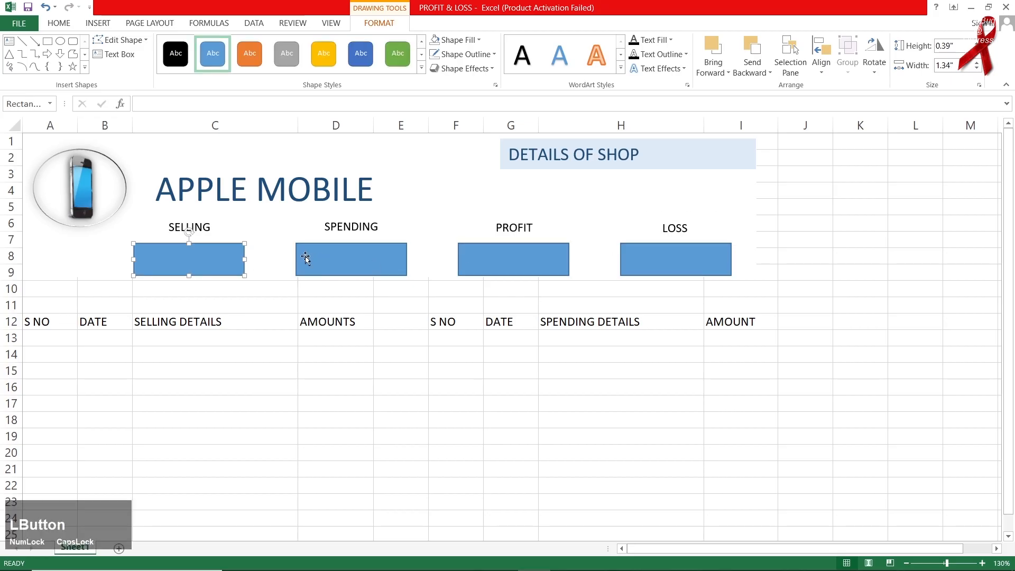
ctrl+click(370, 264)
ctrl+click(472, 259)
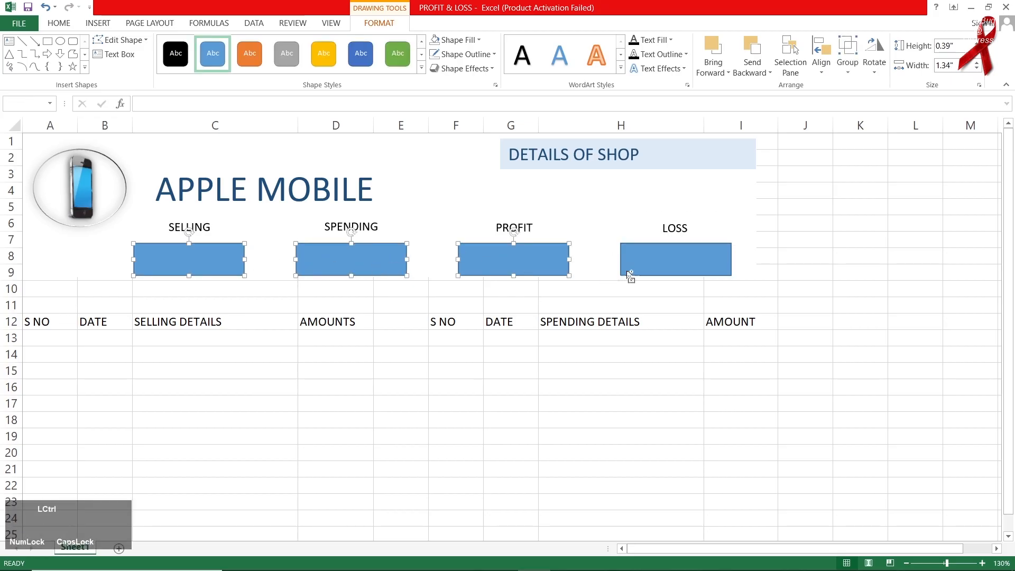
ctrl+click(651, 260)
click(456, 40)
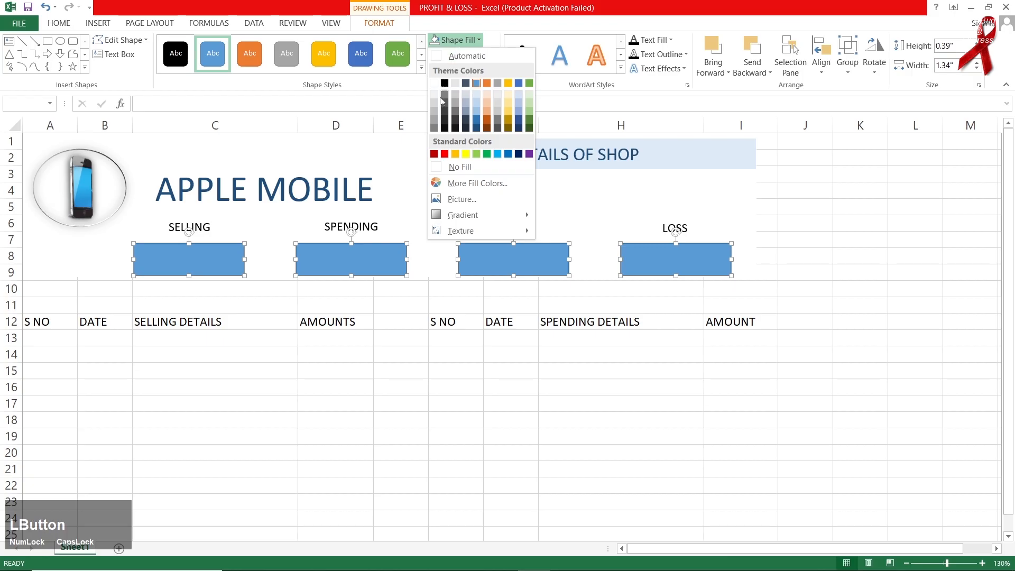
click(474, 94)
Enlarge the SELLING, SPENDING, PROFIT and LOSS labels to font size 16.
click(190, 229)
click(342, 227)
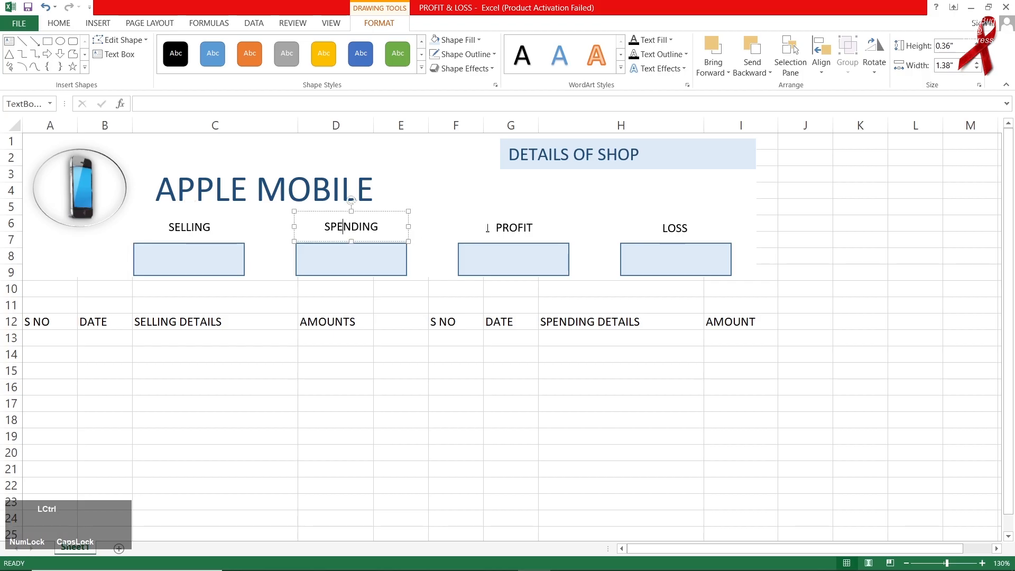
click(509, 227)
click(212, 226)
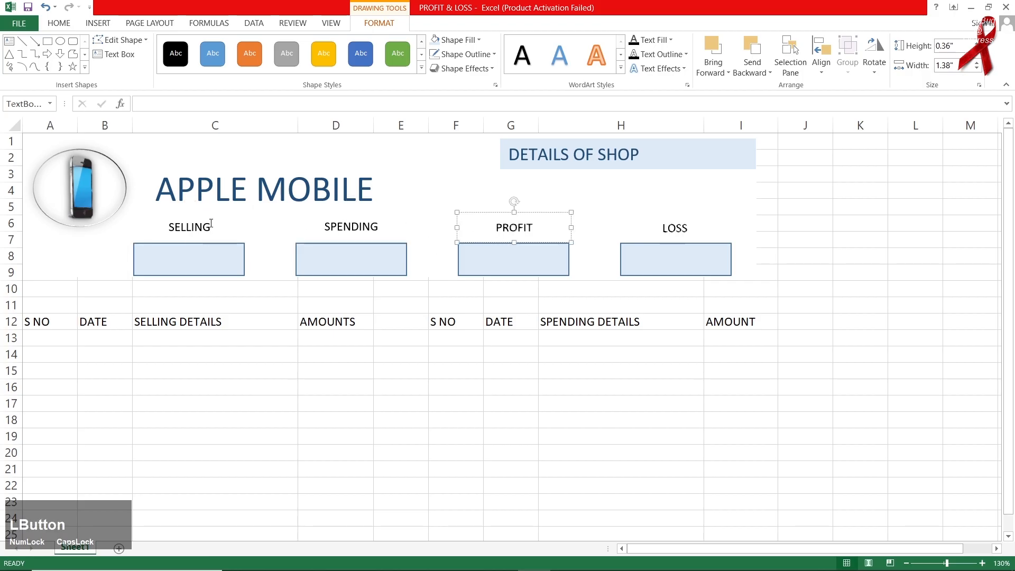
ctrl+click(352, 227)
ctrl+click(514, 227)
ctrl+click(658, 229)
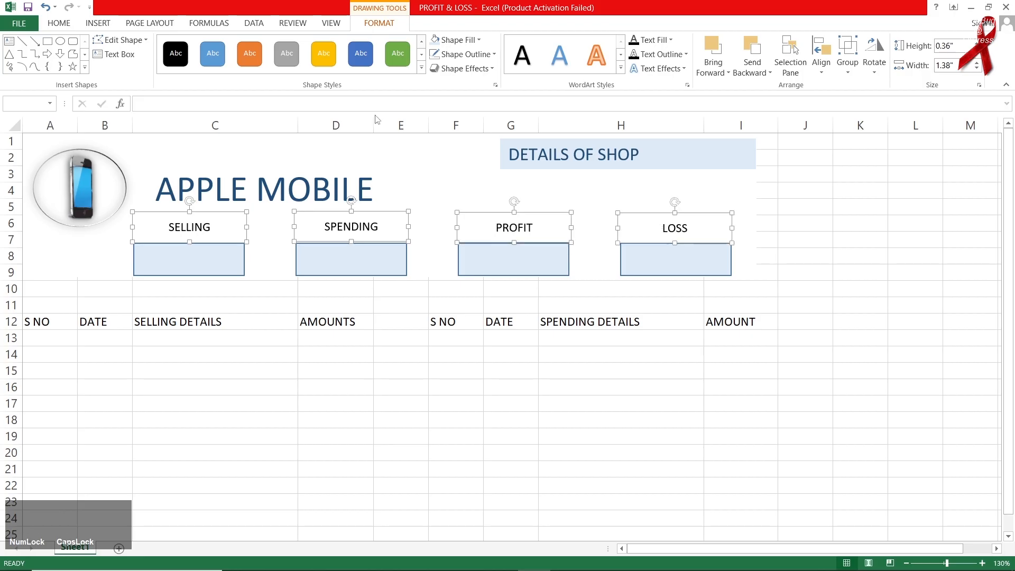
click(59, 24)
click(201, 45)
click(201, 46)
click(201, 46)
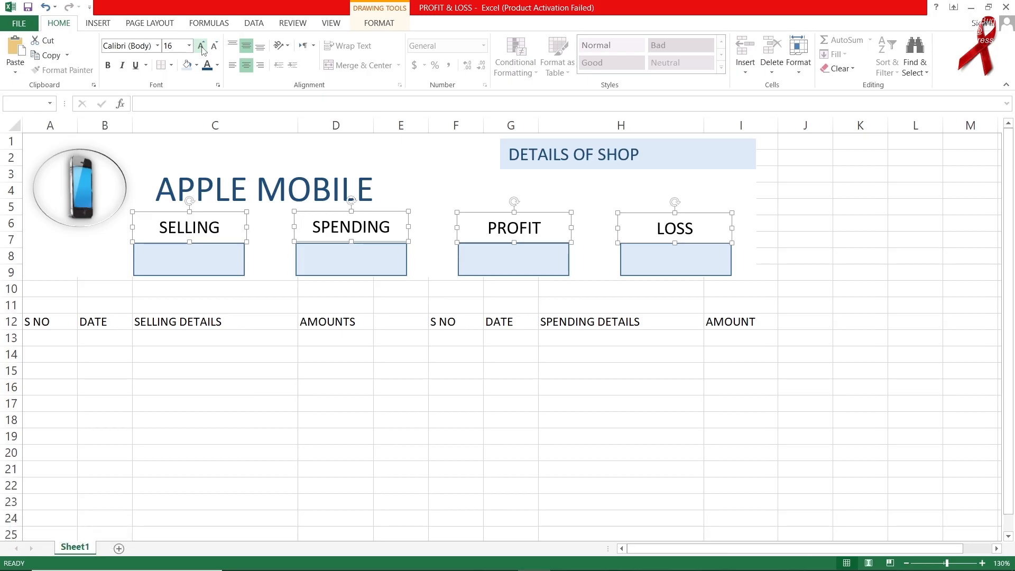
Set the four labels in Adobe Gothic Std B and reduce their size one step.
click(158, 47)
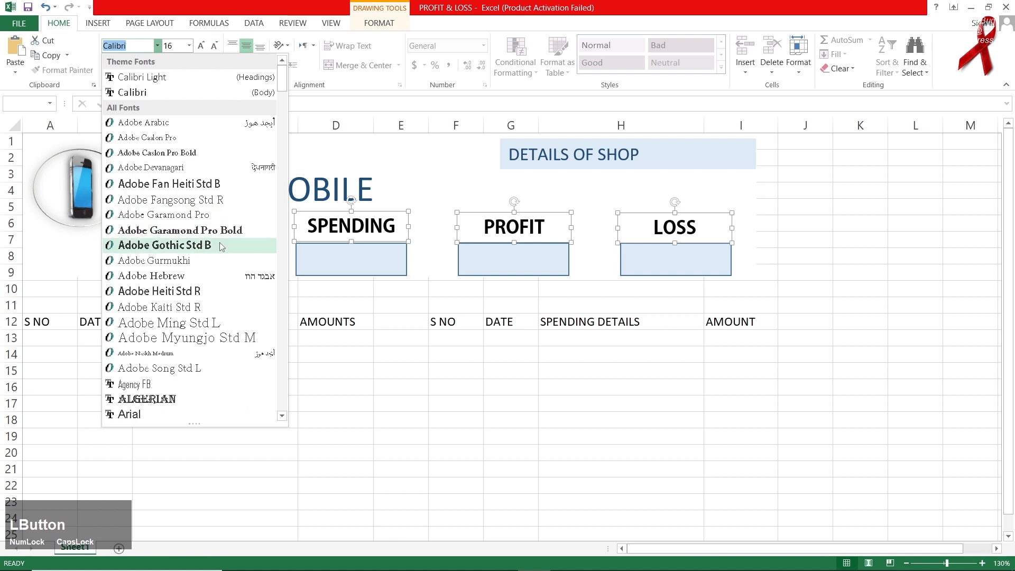
click(220, 244)
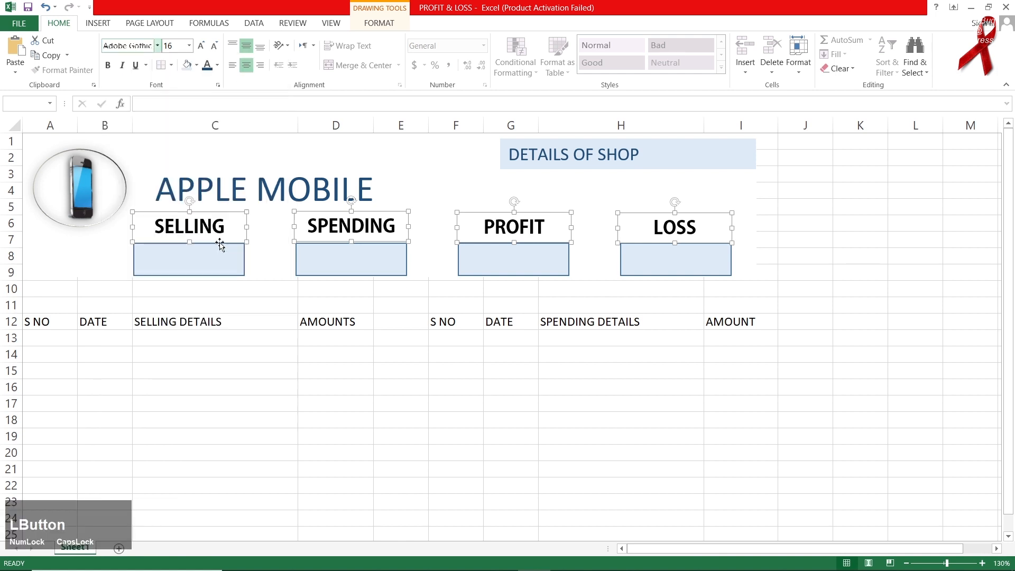
click(214, 46)
click(286, 400)
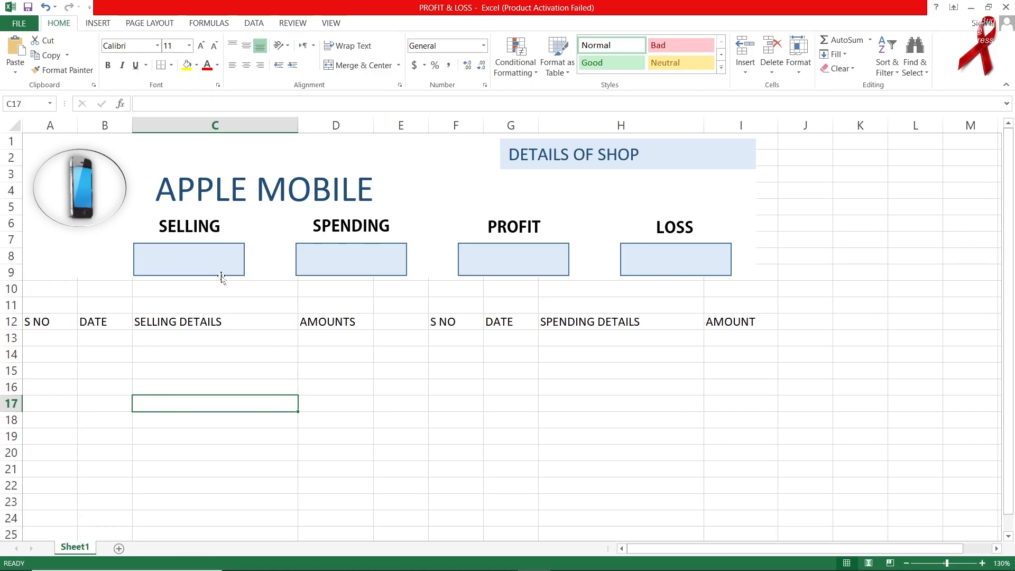
Try removing the four value boxes' outlines, then undo to keep them.
click(209, 261)
ctrl+click(326, 249)
ctrl+click(495, 268)
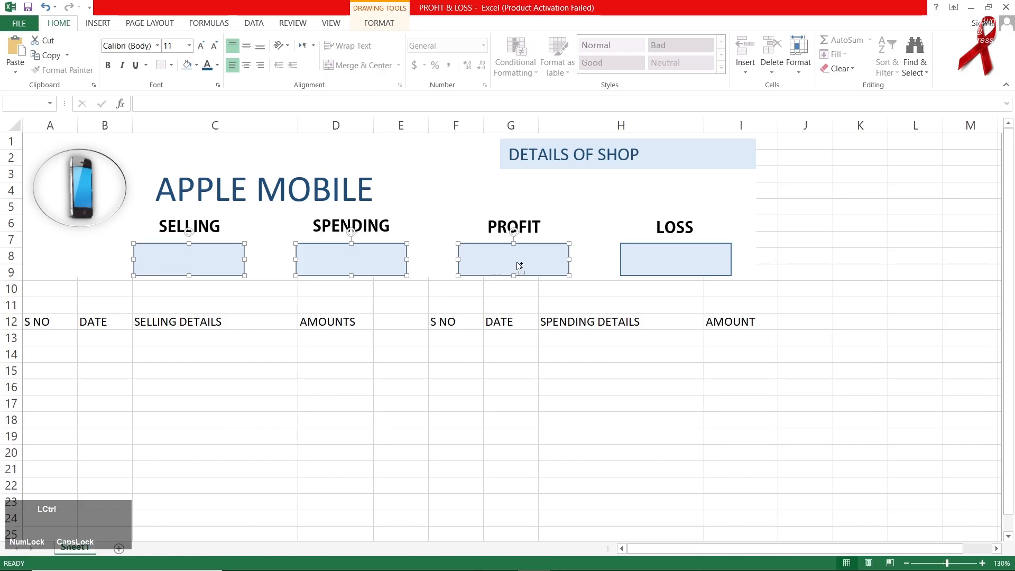
ctrl+click(634, 259)
click(380, 23)
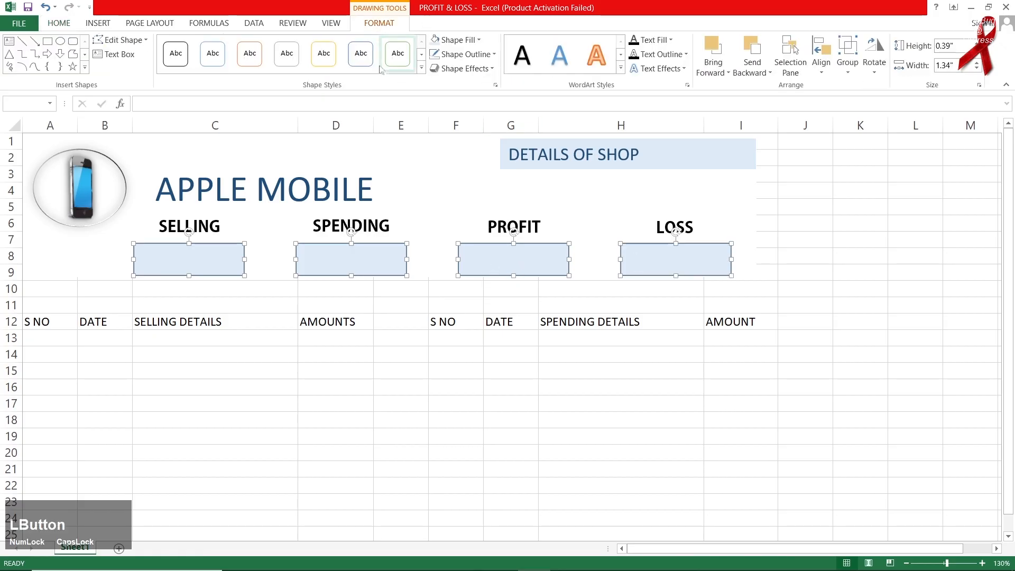
click(465, 54)
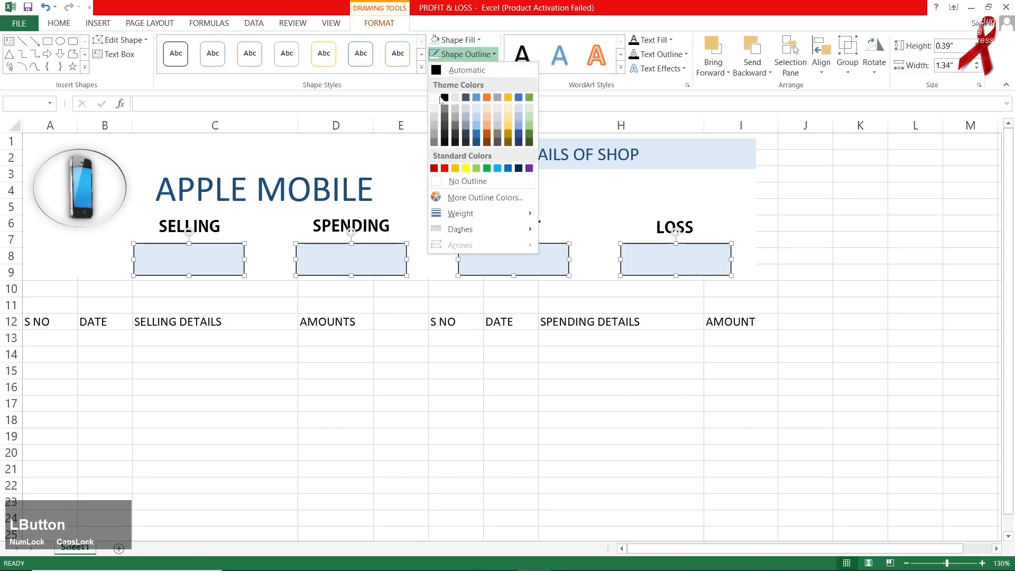
click(454, 181)
click(488, 405)
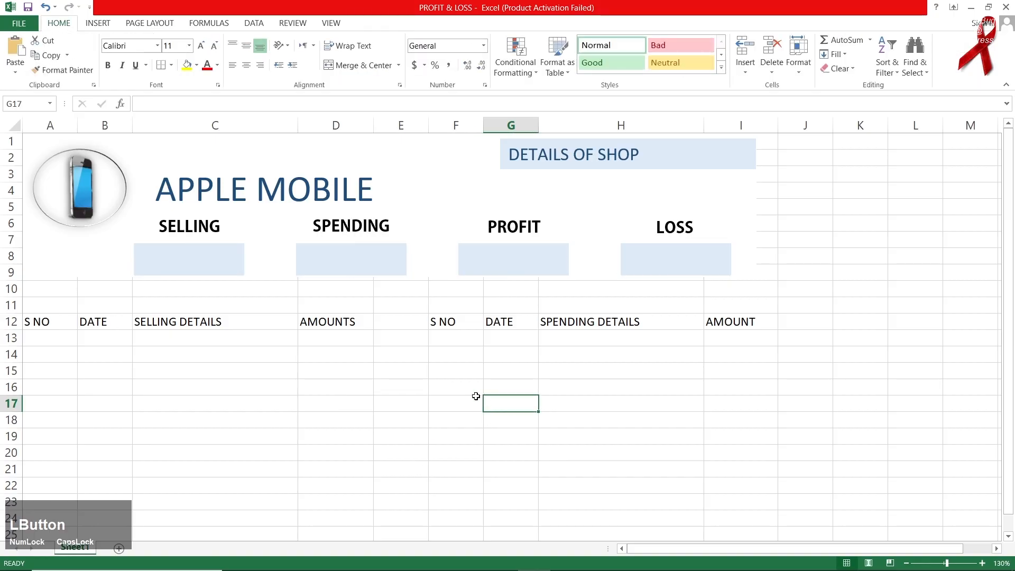
key(ctrl+z)
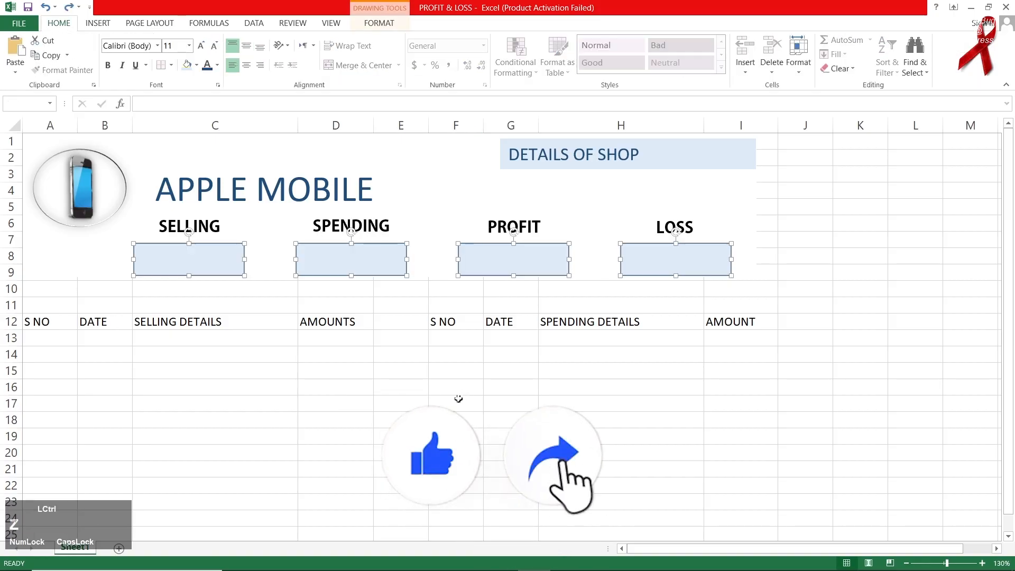
click(496, 469)
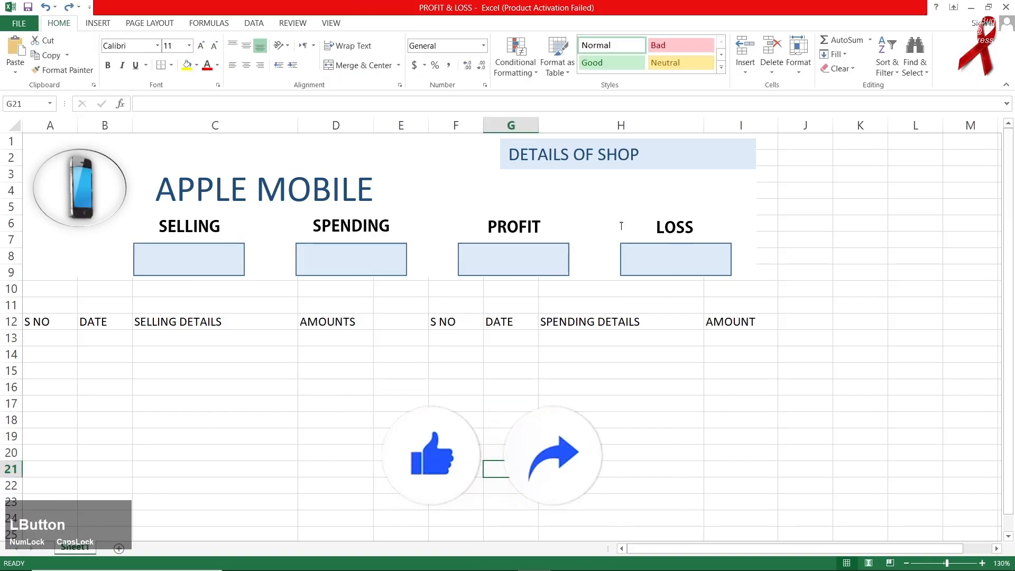
Give the DETAILS OF SHOP heading box a blue shape outline.
click(699, 157)
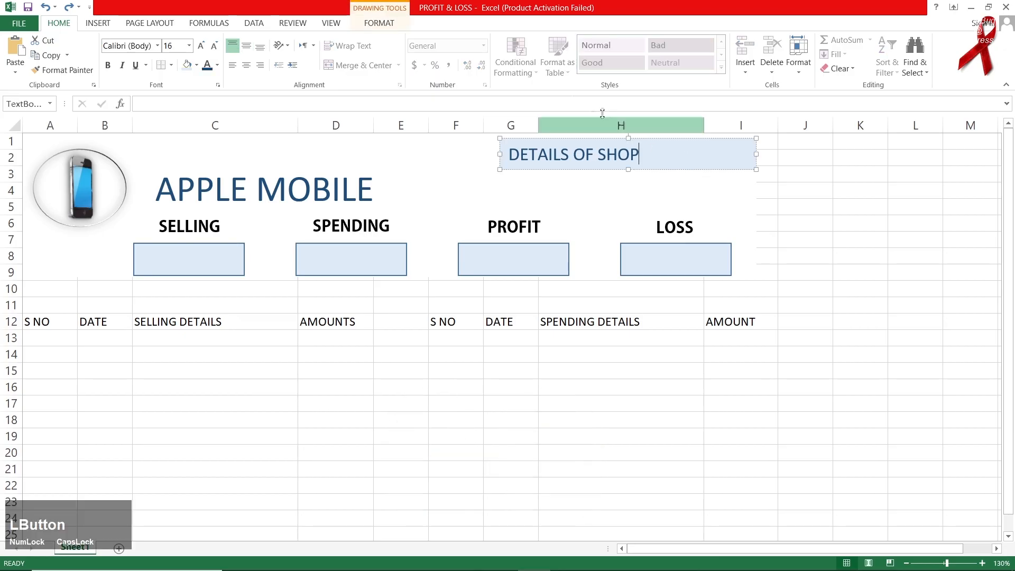
click(392, 24)
click(466, 54)
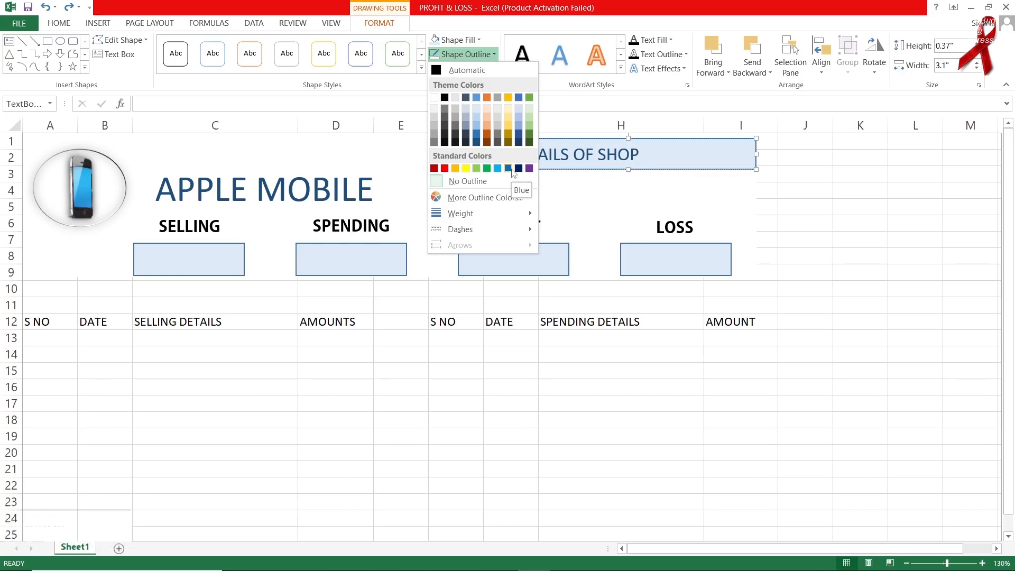
click(508, 168)
click(459, 470)
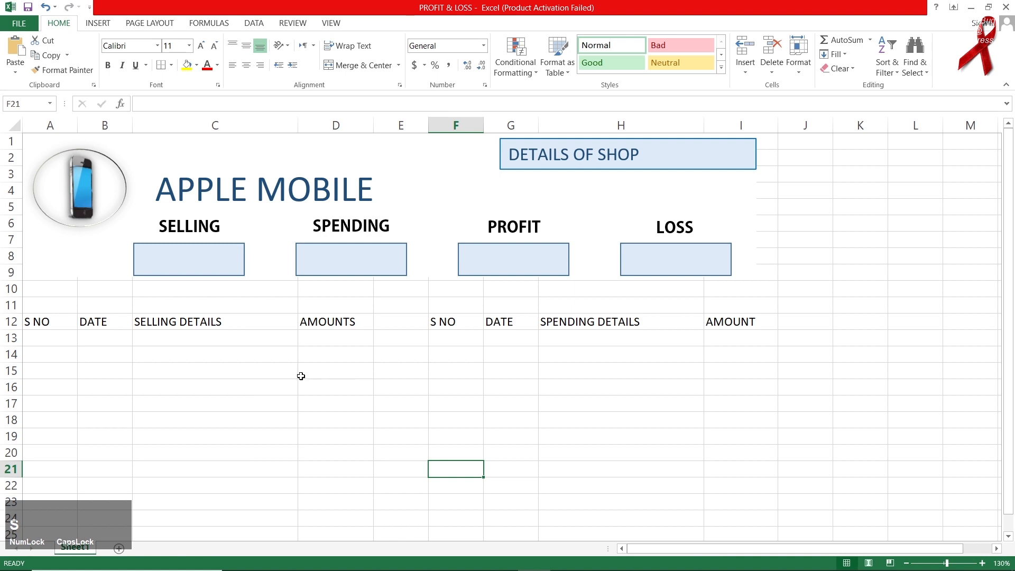
Fill header rows A12:D12 and F12:I12 with Blue, Accent 1, Lighter 60%.
drag(45, 325, 313, 323)
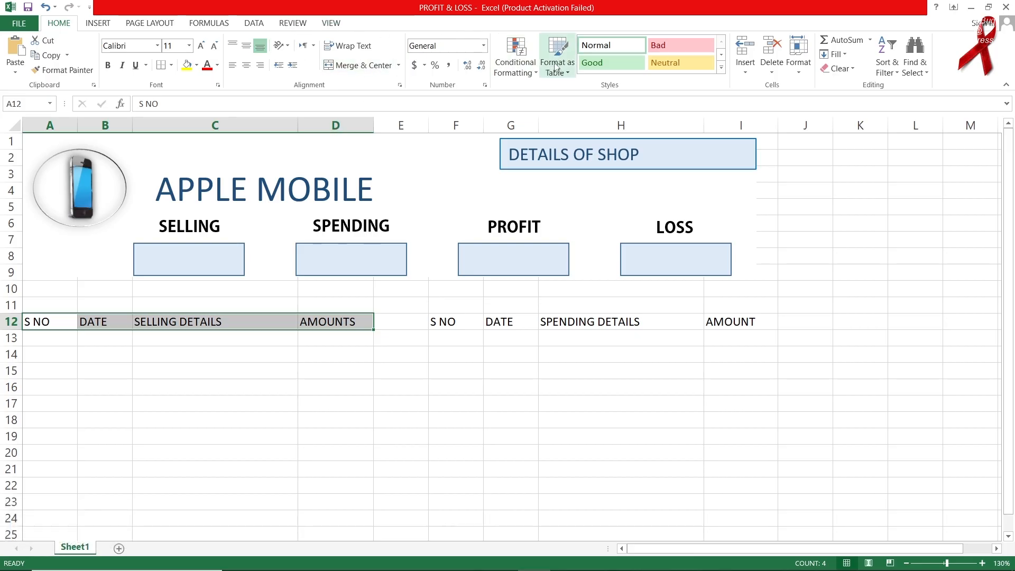
click(196, 65)
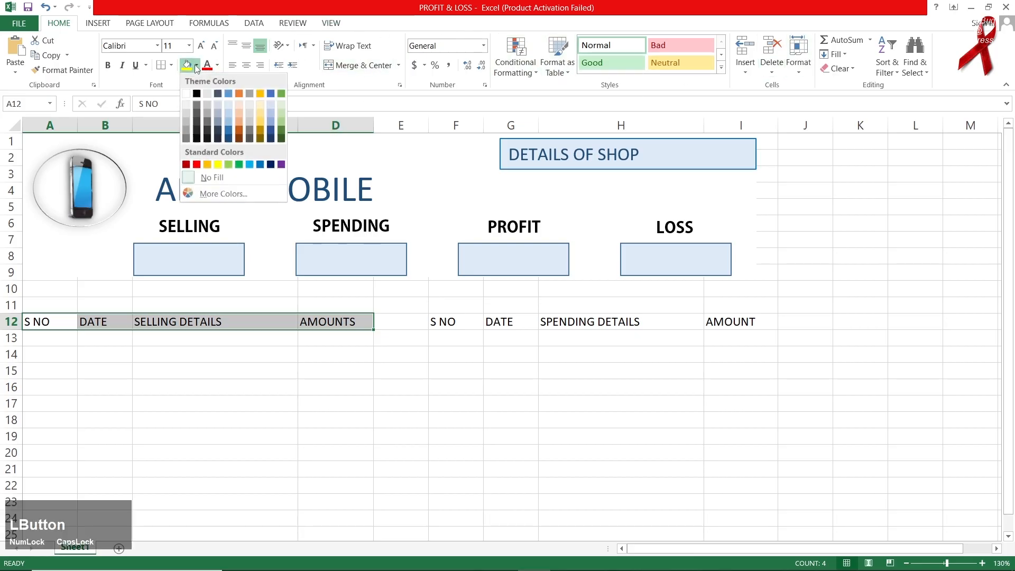
click(227, 115)
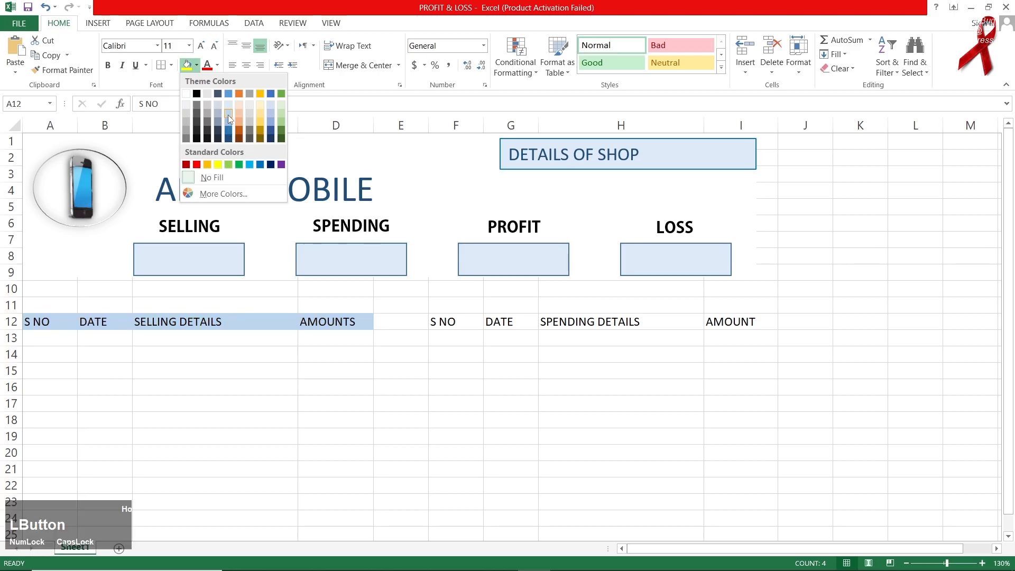
click(446, 322)
drag(517, 322, 715, 320)
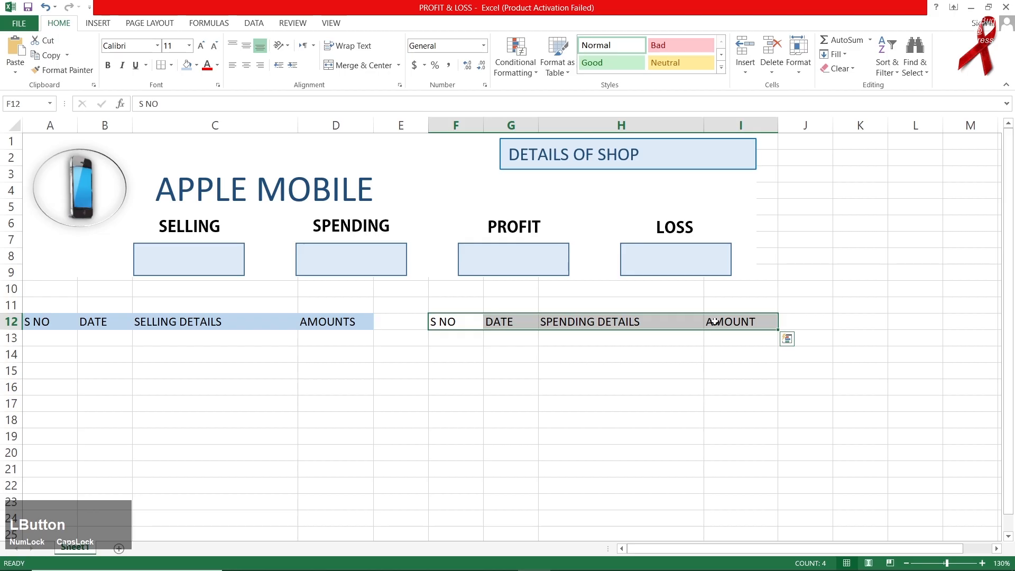
click(196, 64)
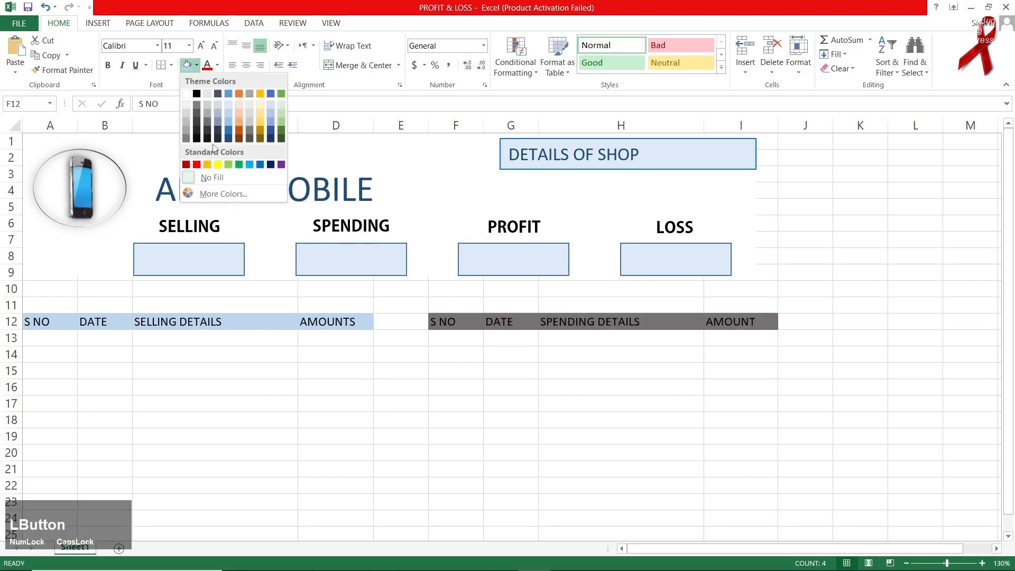
click(228, 115)
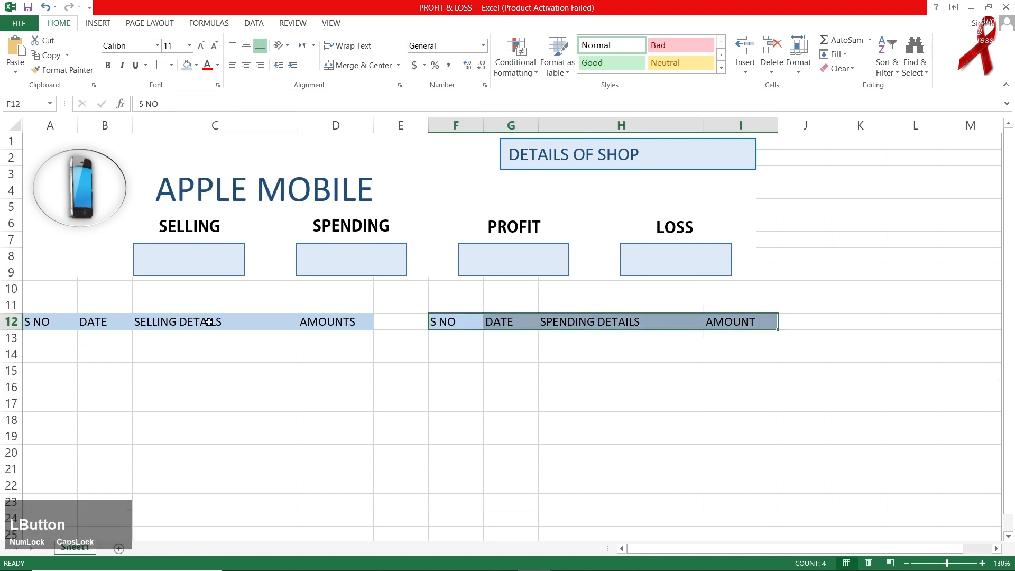
click(124, 387)
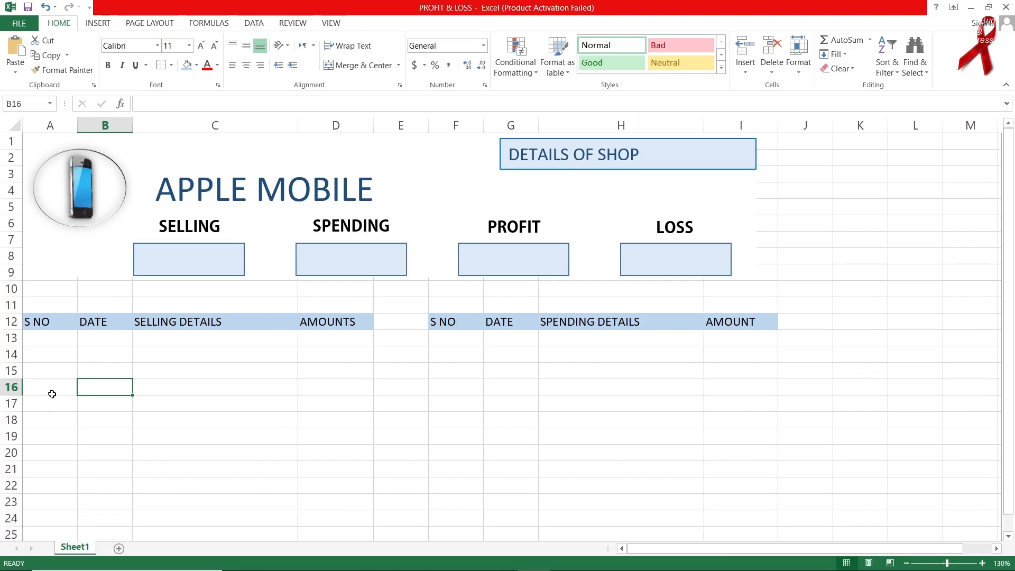
On new Sheet2, enter SELLING, SPENDING, PROFIT, LOSS in B7:E7 and widen columns B–E.
click(120, 550)
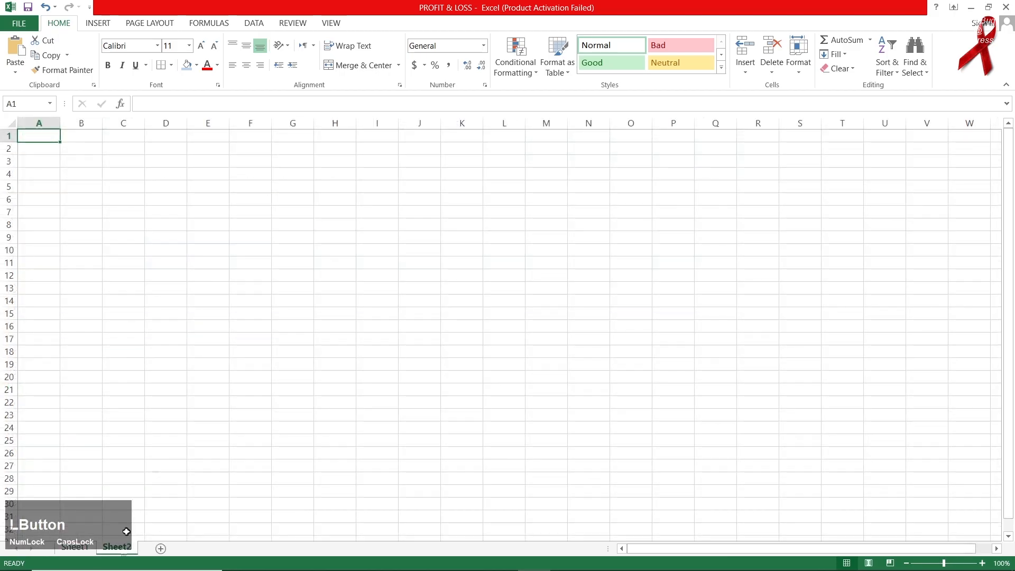
ctrl+scroll(347, 317, up, 9)
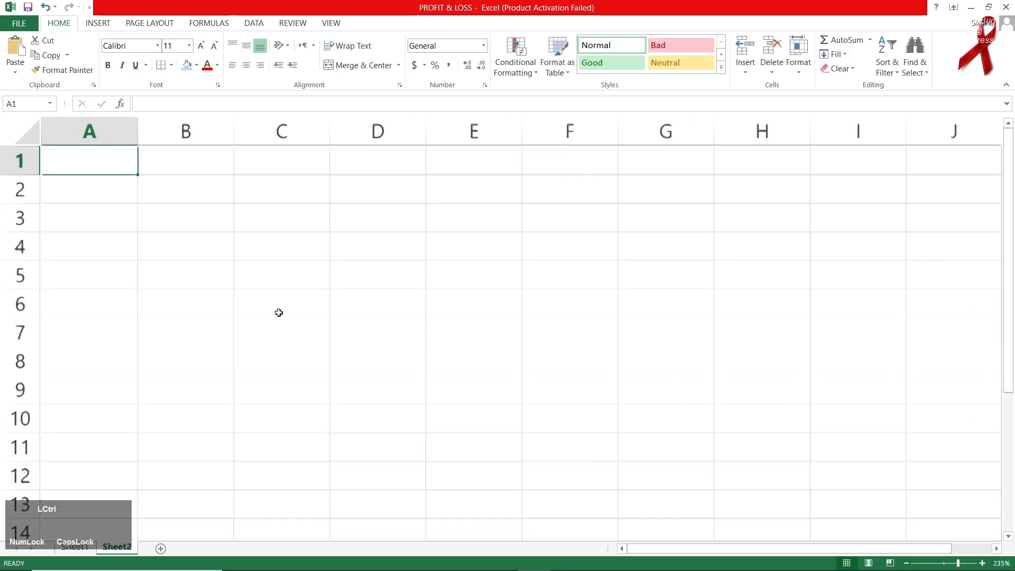
click(297, 336)
text(S)
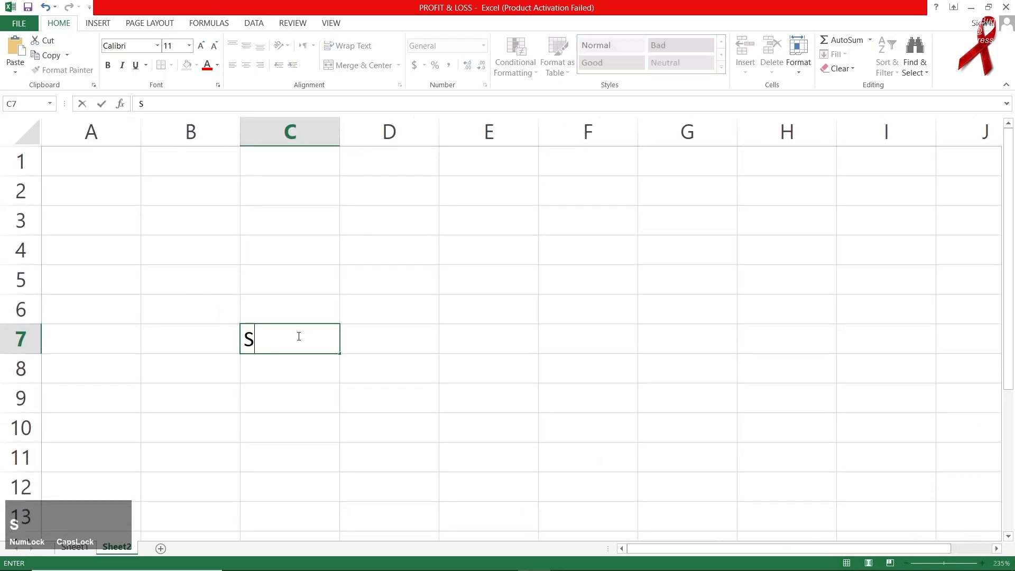
text(PENDING)
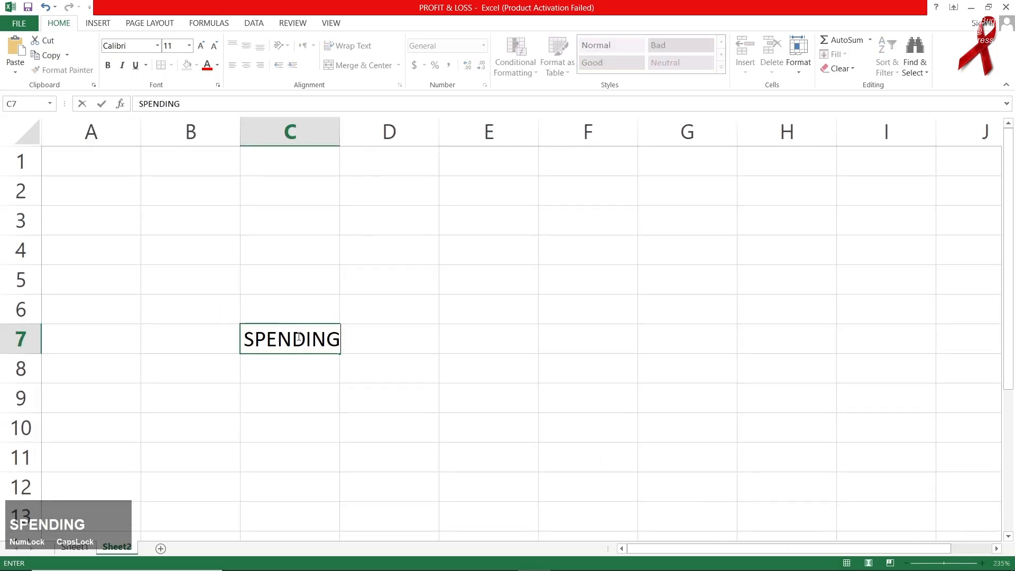
key(Right)
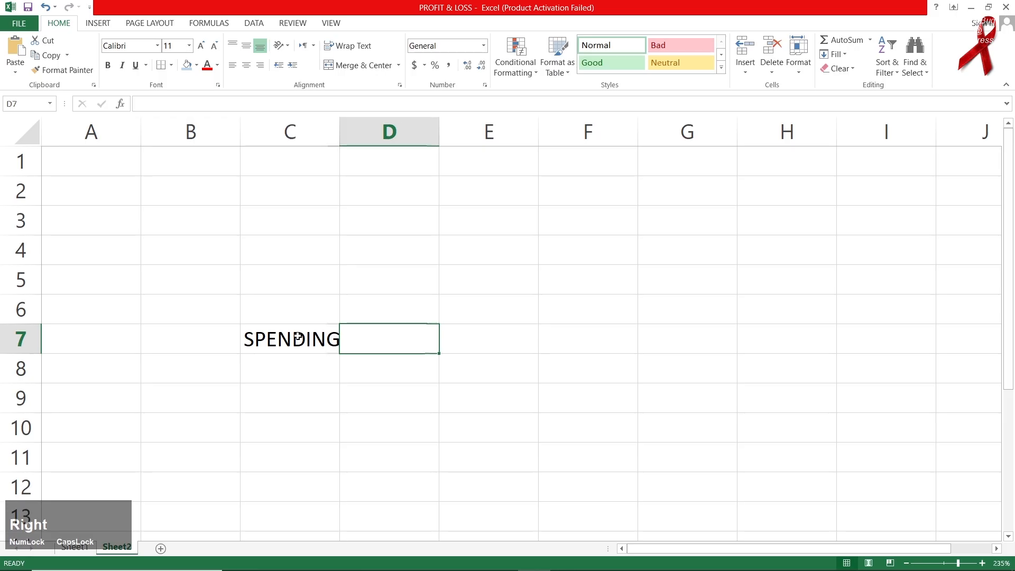
key(Left)
key(Left)
text(SELLING)
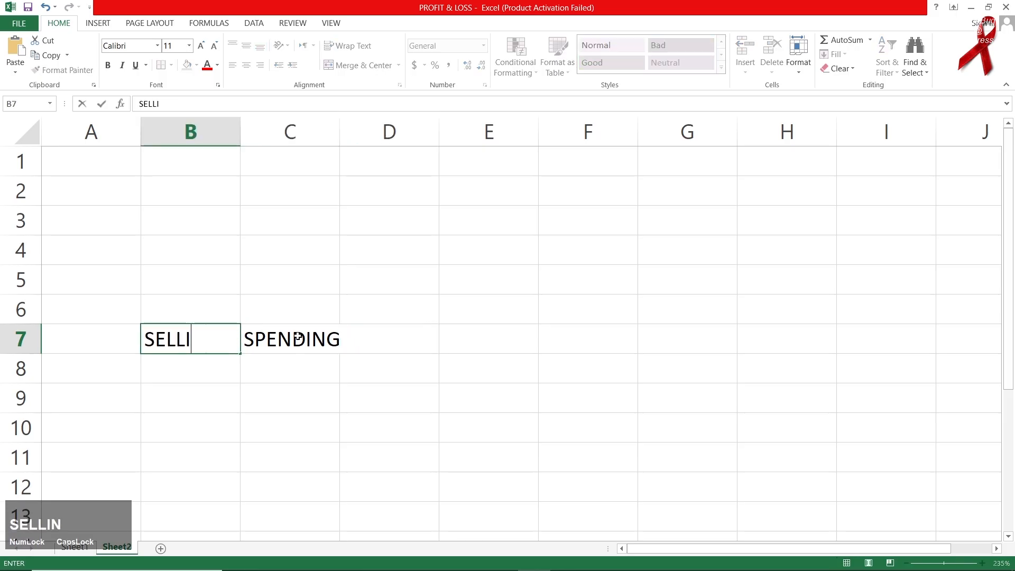
key(Right)
key(Right)
text(P)
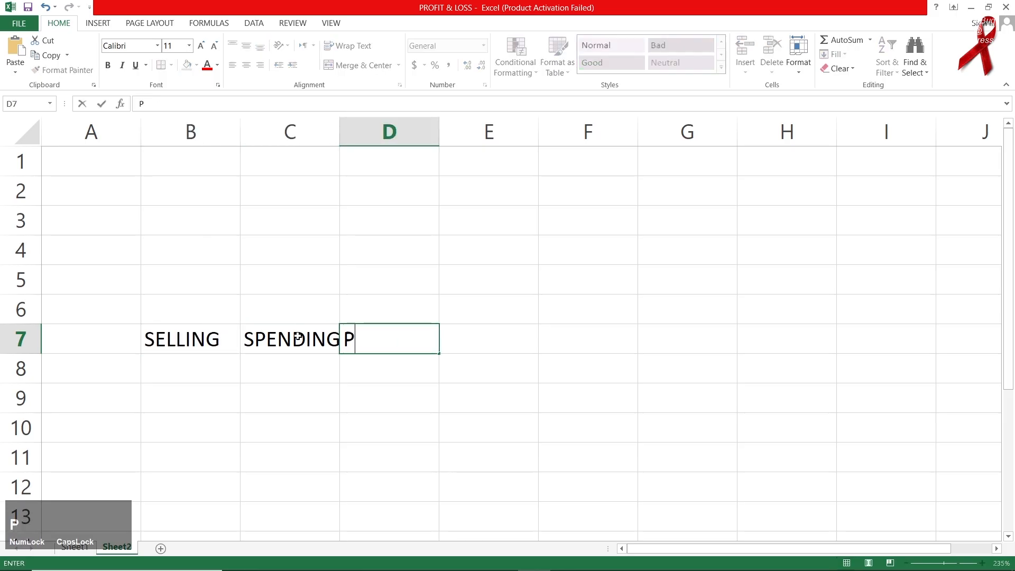
text(ROFIT)
key(Right)
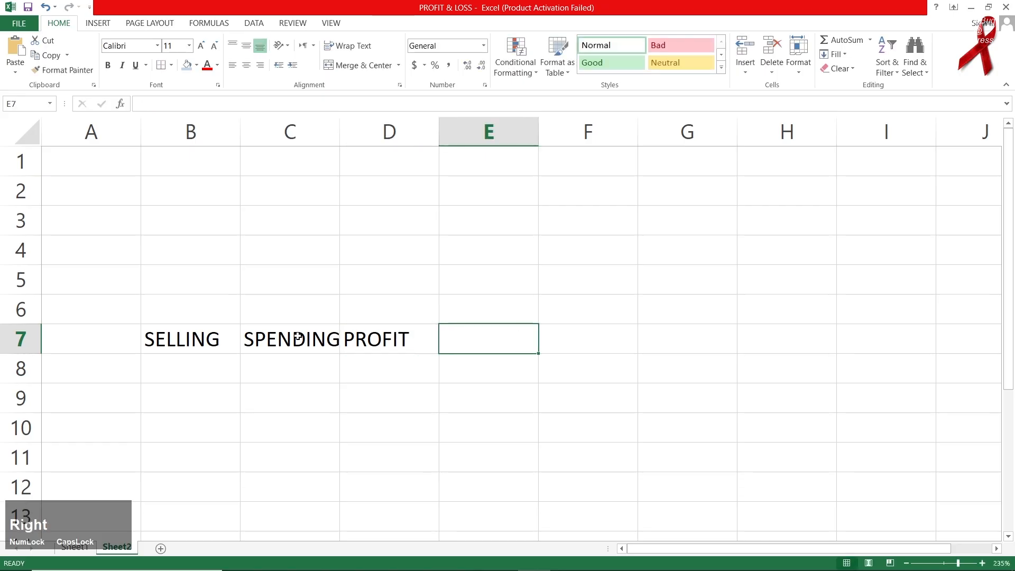
text(LOSS)
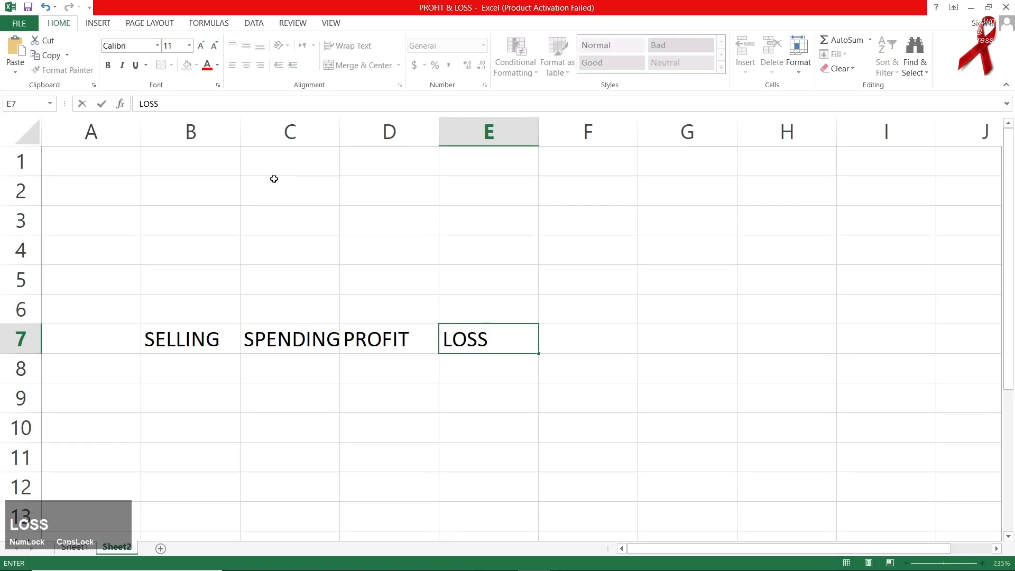
drag(199, 132, 619, 132)
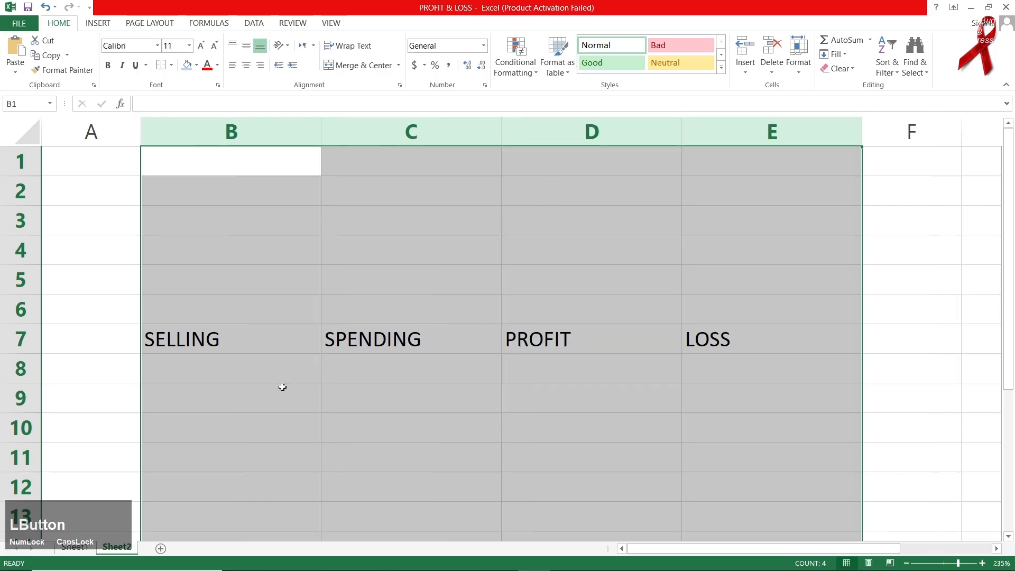
click(260, 381)
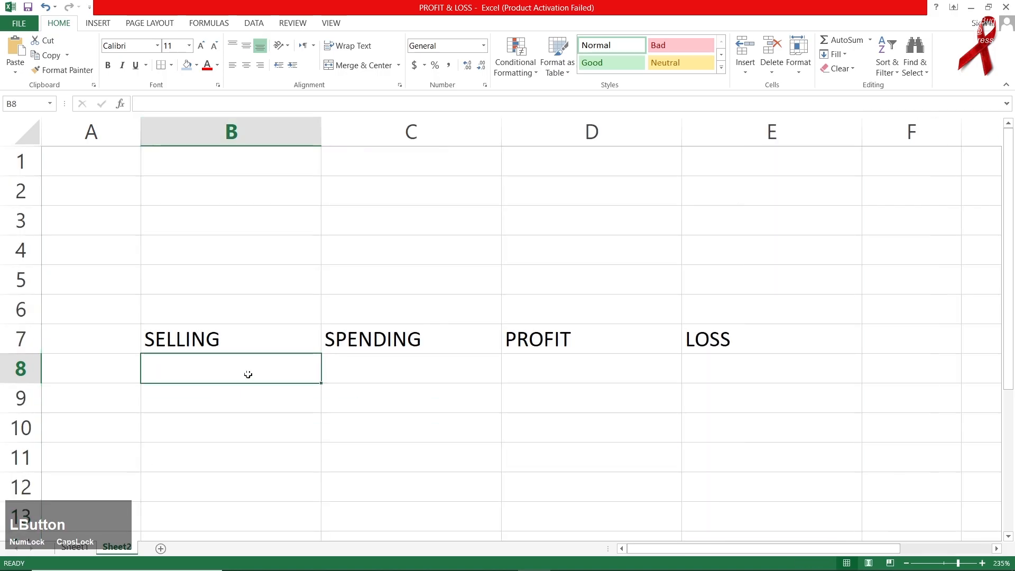
Enter =SUM(Sheet1!D13:D15) in B8 for the selling total.
text(=)
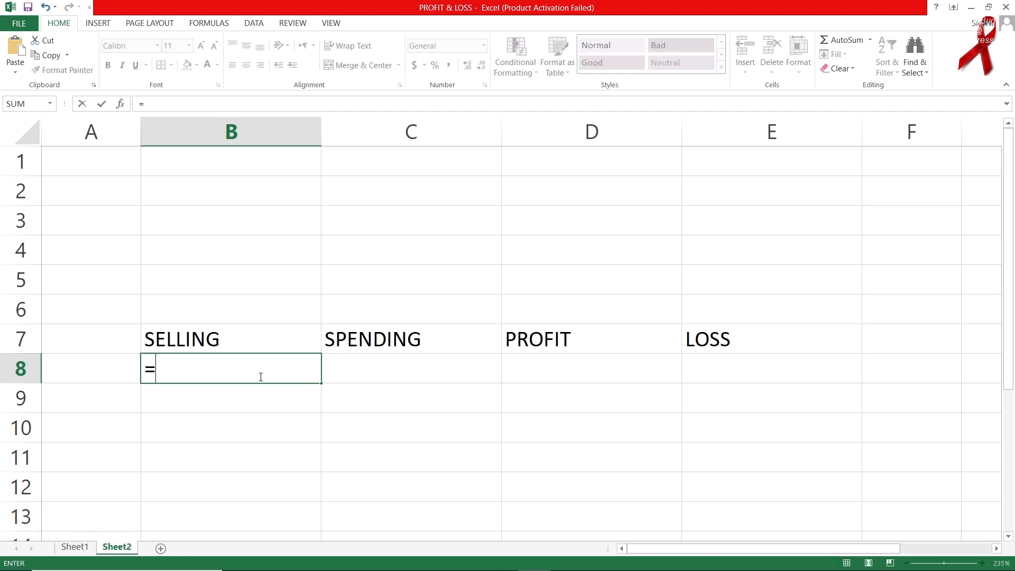
text(SUM)
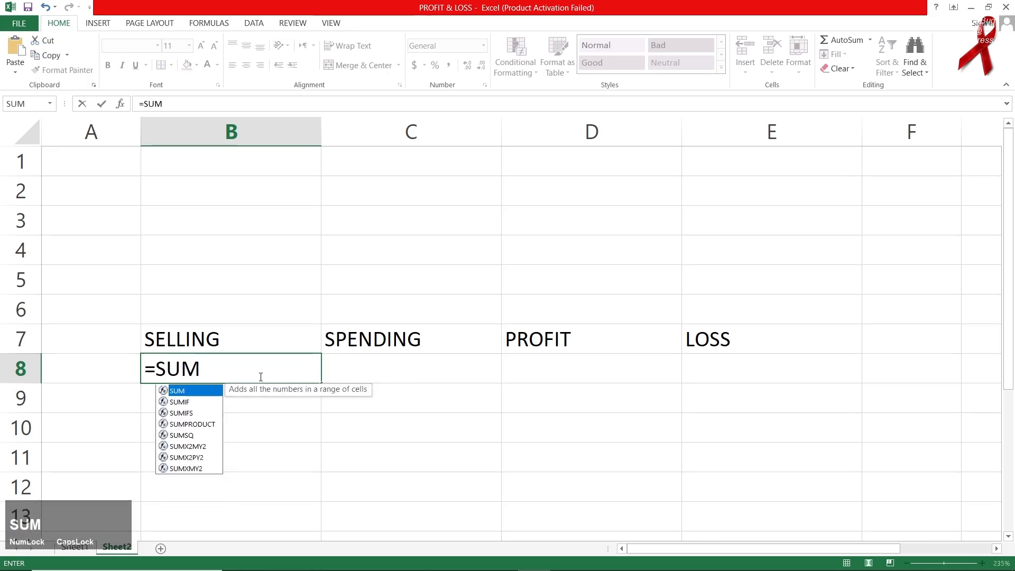
text(()
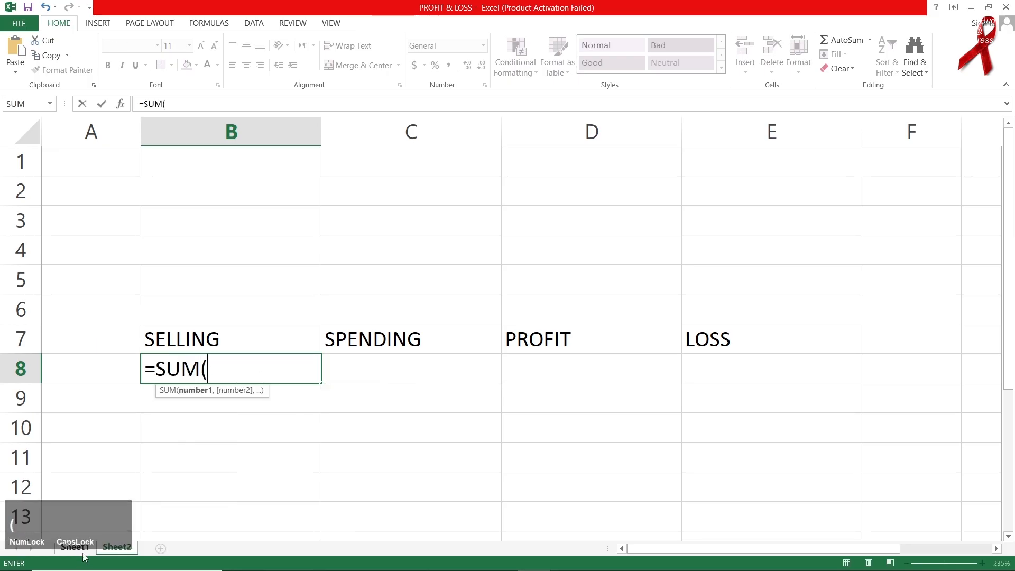
click(74, 547)
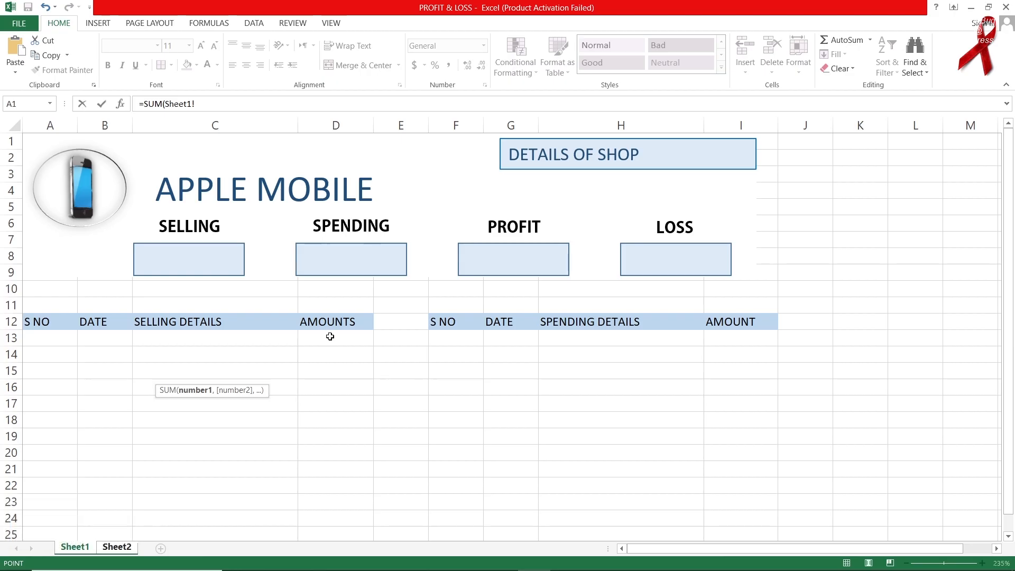
drag(329, 336, 338, 369)
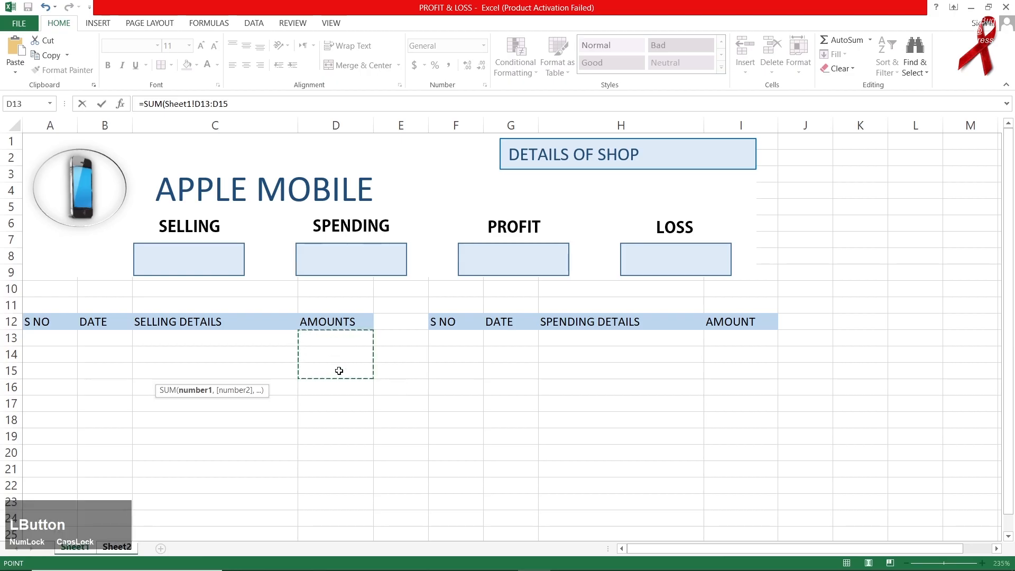
key(Return)
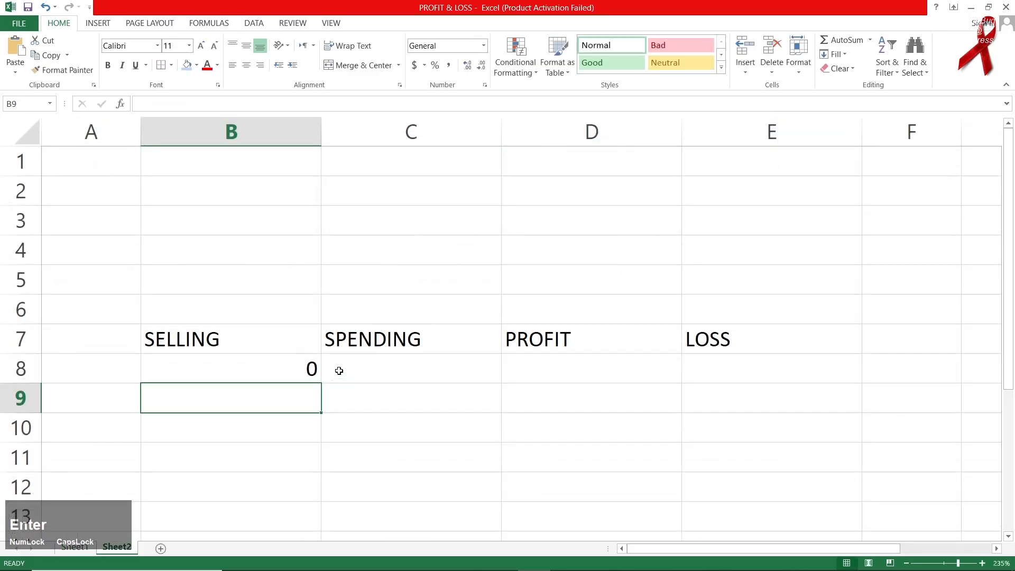
Enter =SUM(Sheet1!I13:I15) in C8 for the spending total.
click(341, 371)
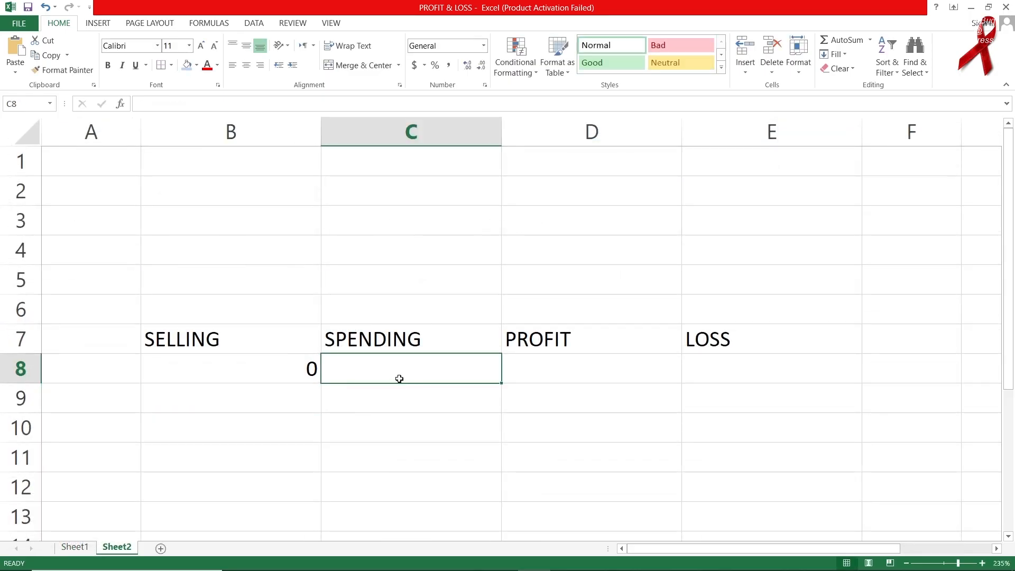
text(=SUM)
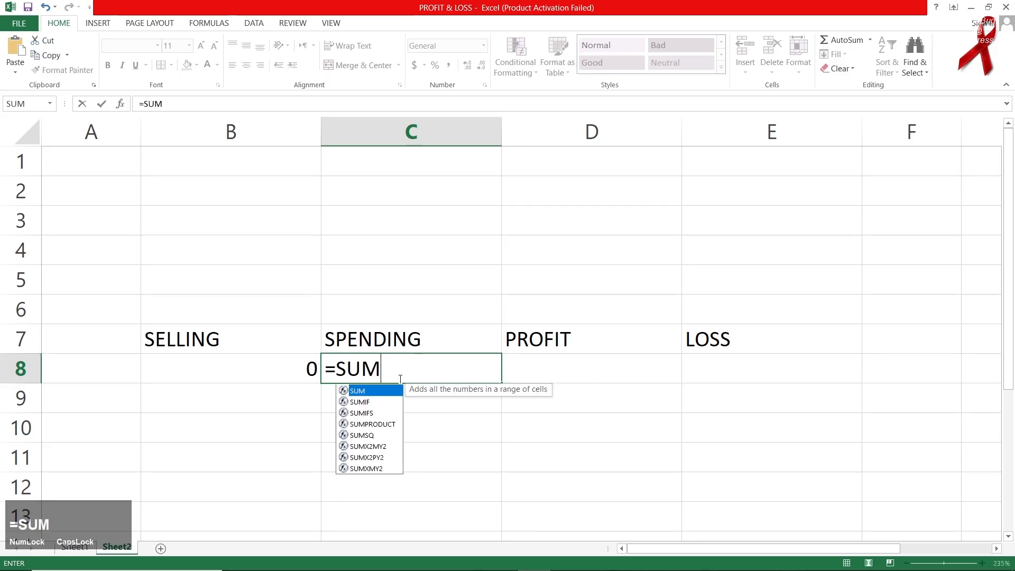
text(()
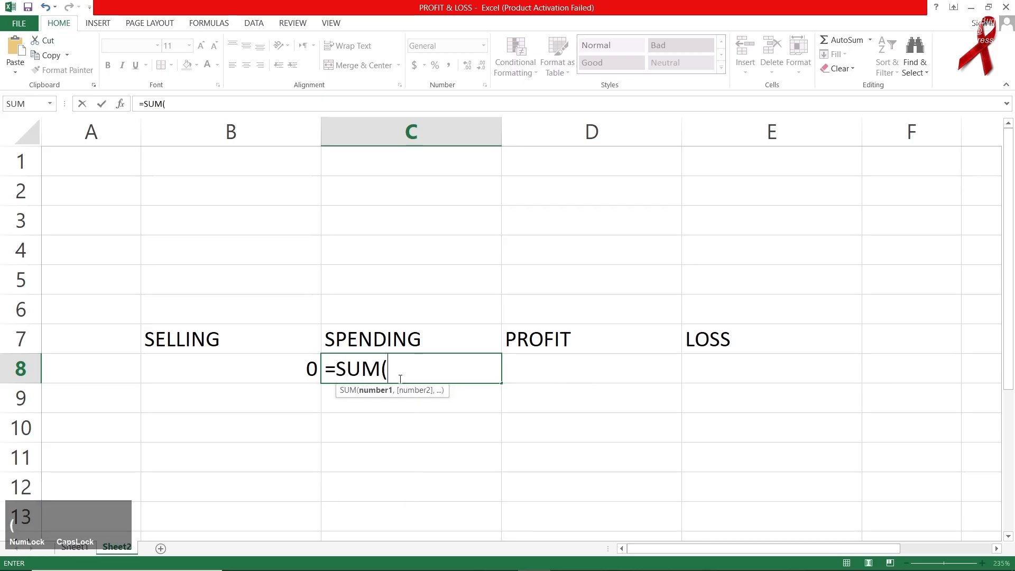
click(88, 540)
drag(753, 344, 758, 368)
key(Return)
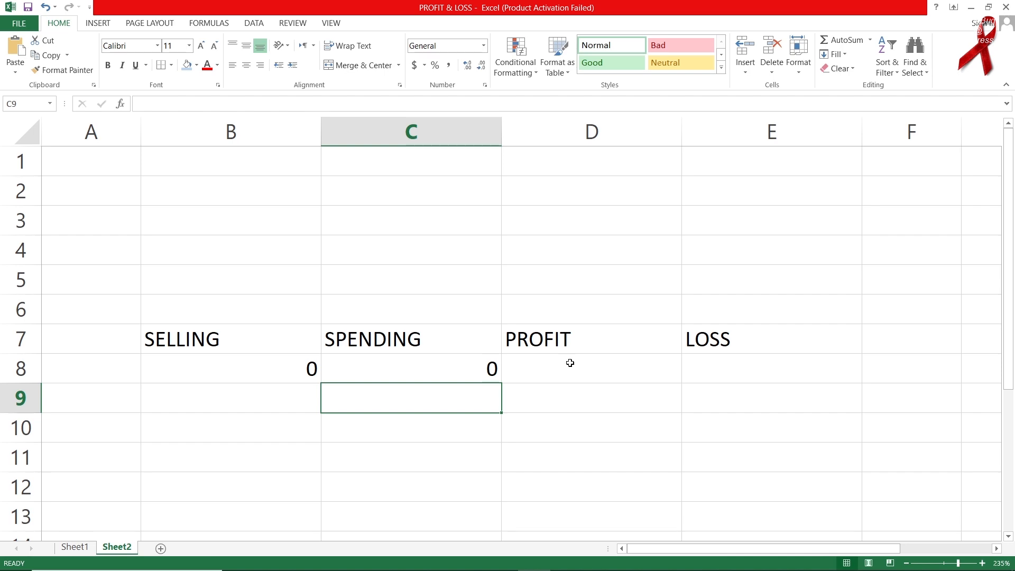
On Sheet1, apply All Borders to A13:D15, then select the spending rows F13:I15.
click(74, 546)
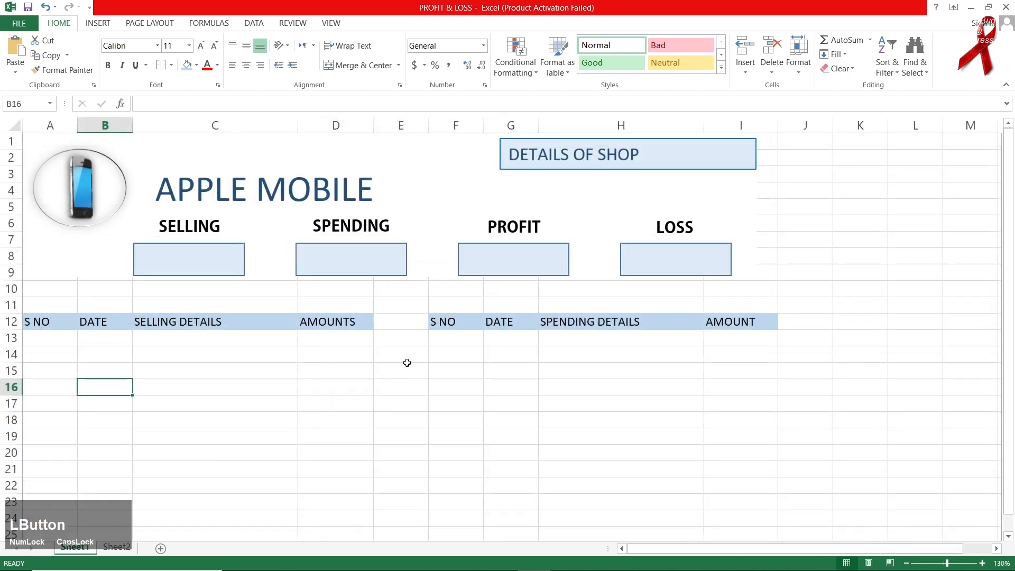
drag(56, 339, 319, 370)
click(171, 65)
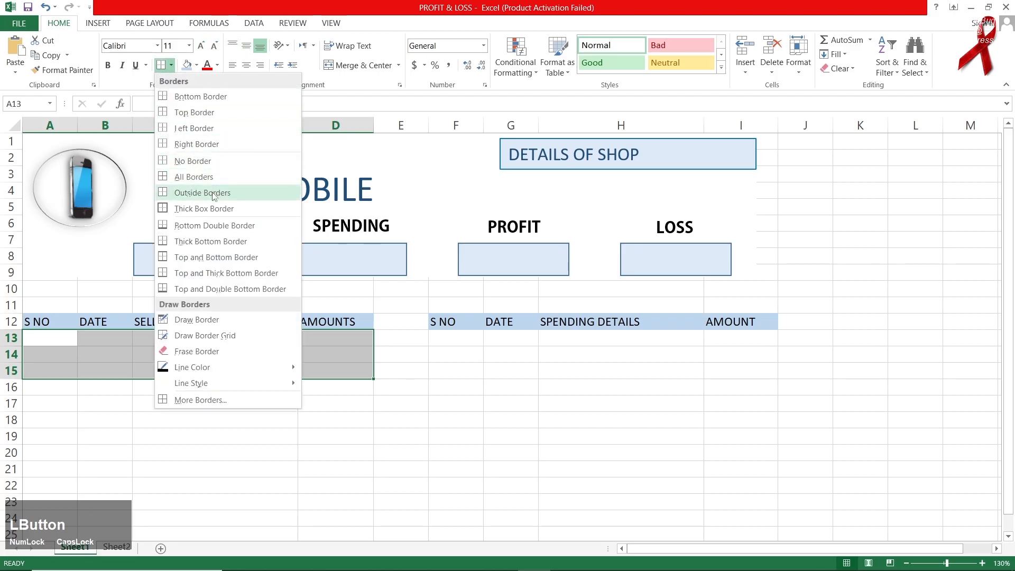
click(201, 177)
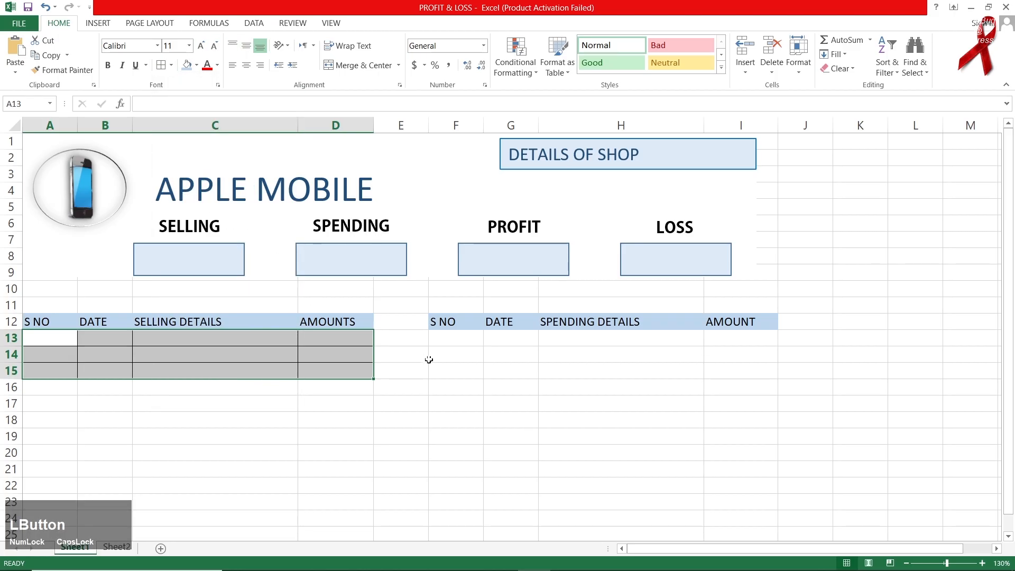
drag(453, 337, 717, 369)
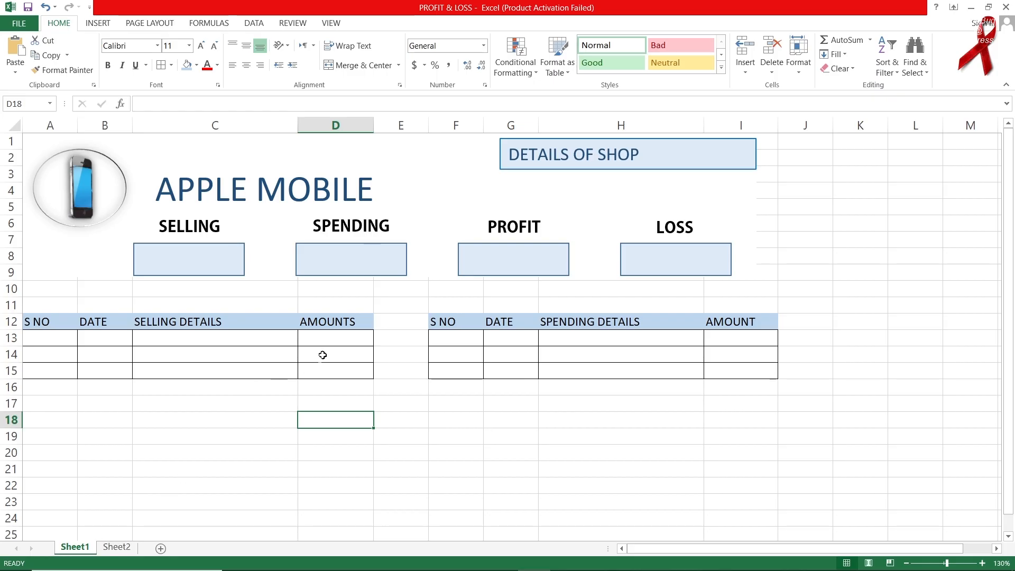
Enter 1 as the first serial number in A13.
click(74, 341)
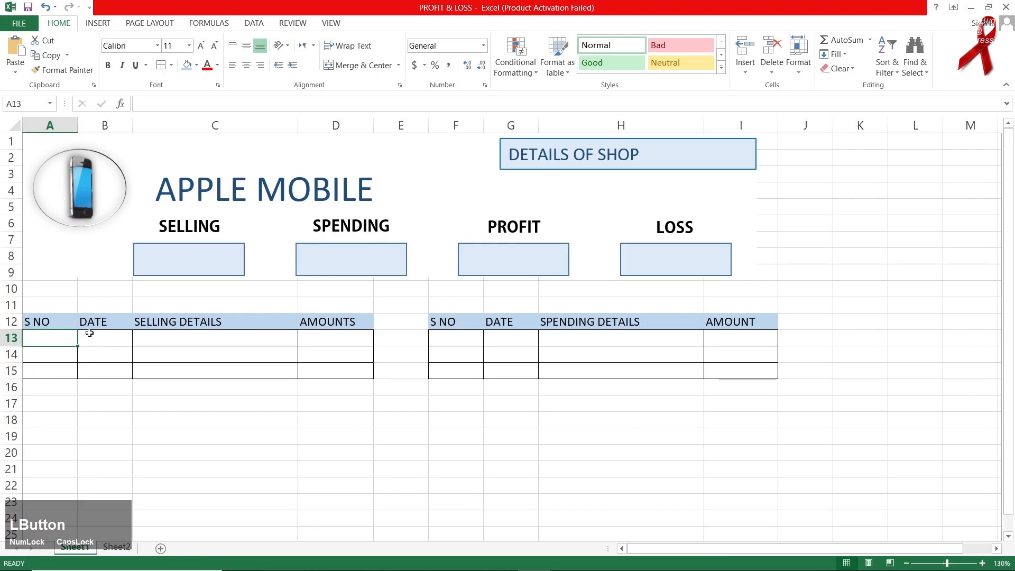
text(1)
click(77, 343)
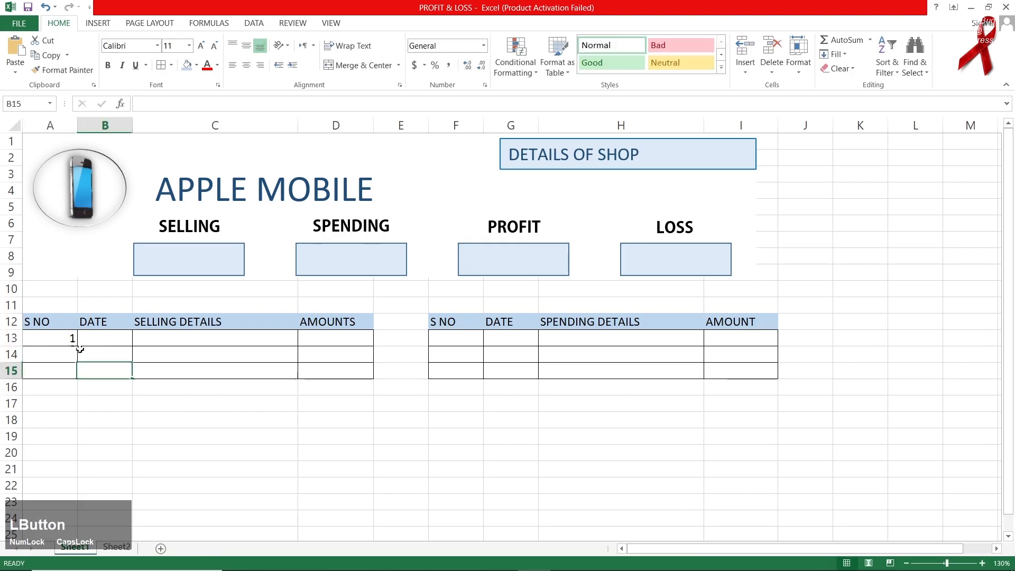
Fill serial number 1 down A13:A15 and F13:F15.
drag(78, 346, 77, 376)
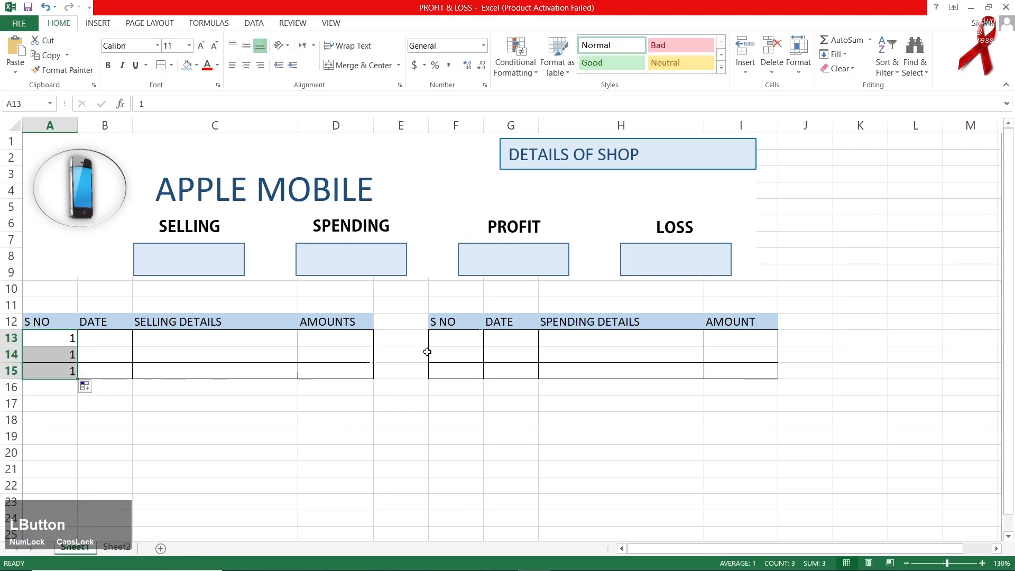
click(456, 344)
text(1)
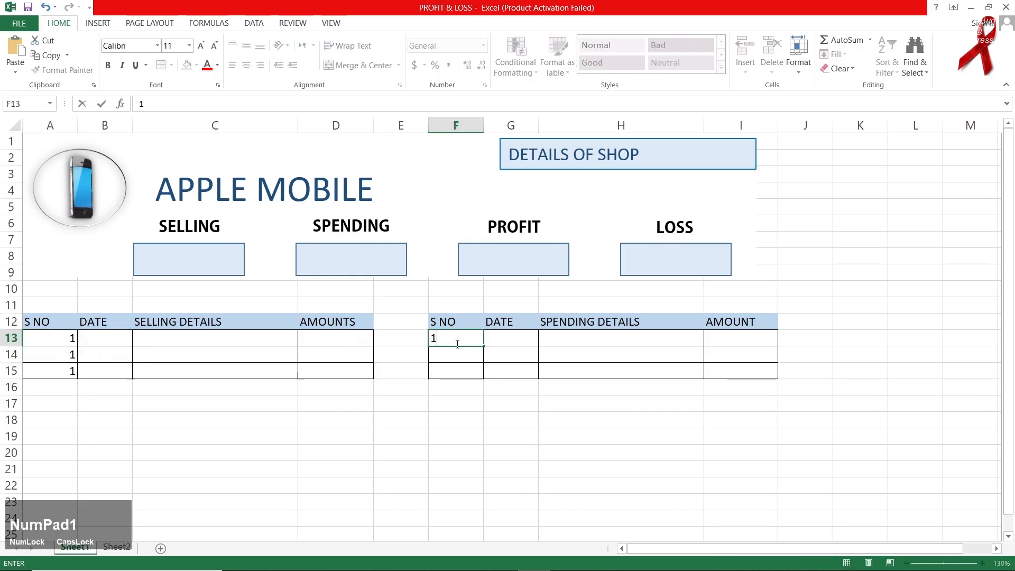
click(510, 382)
click(476, 339)
drag(483, 345, 483, 378)
Enter 10/10/2024 in B13 and extend the dates as a series through B15.
click(118, 343)
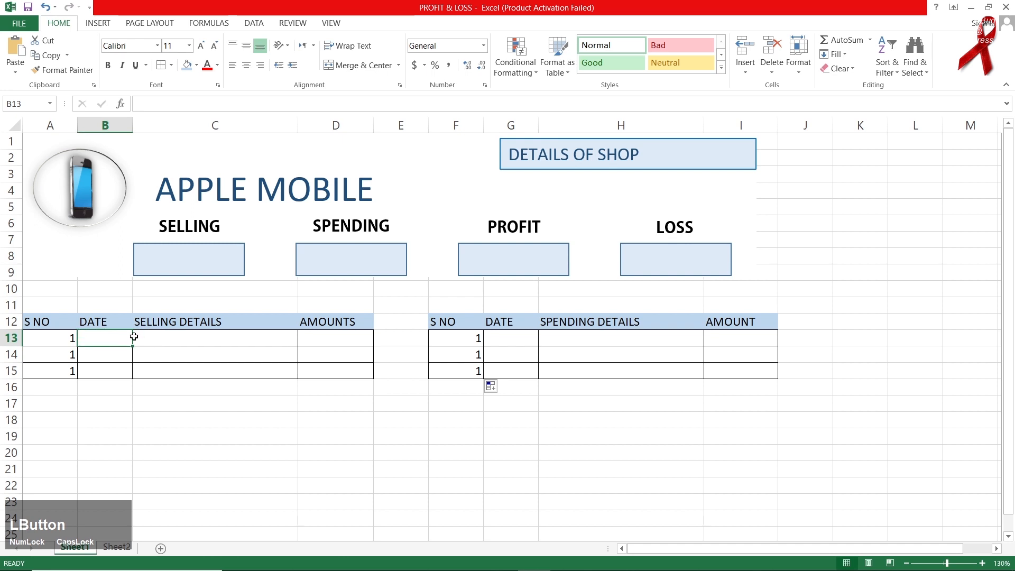
text(10/10/2024)
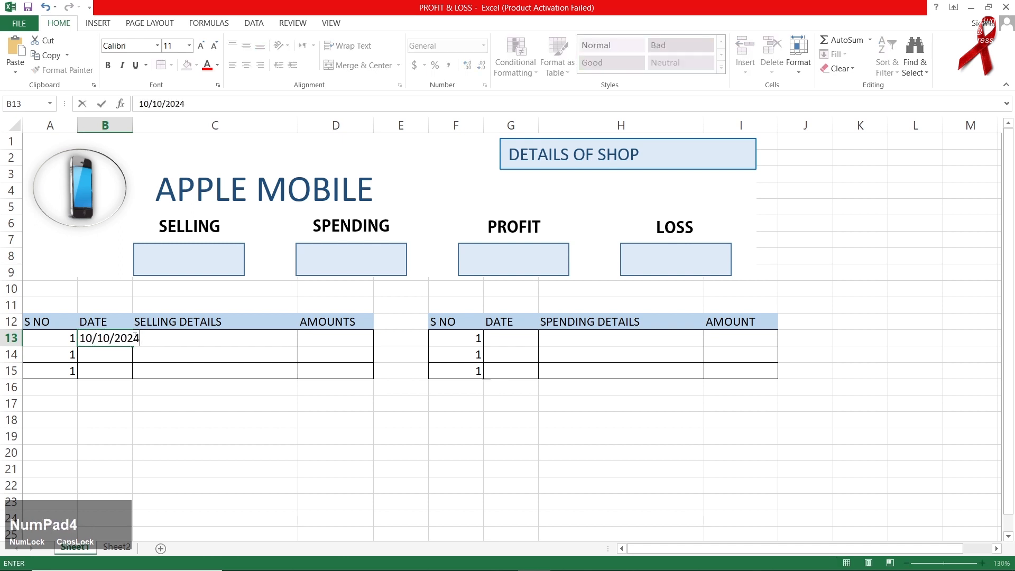
key(Down)
click(136, 339)
drag(143, 349, 146, 378)
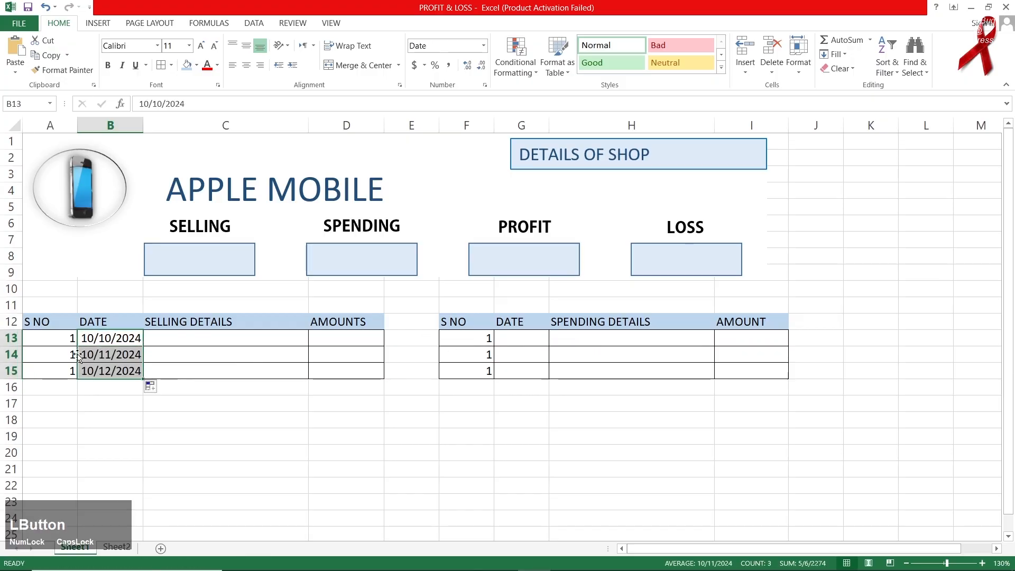
Enter APPLE 14 with amount 150000 in row 13.
click(223, 337)
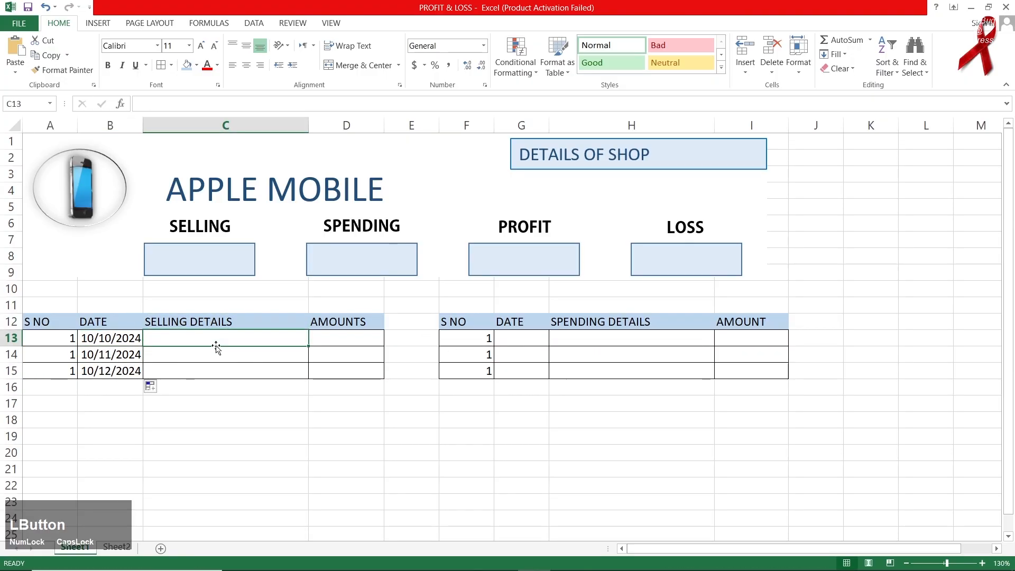
text(APPLE 14)
key(Right)
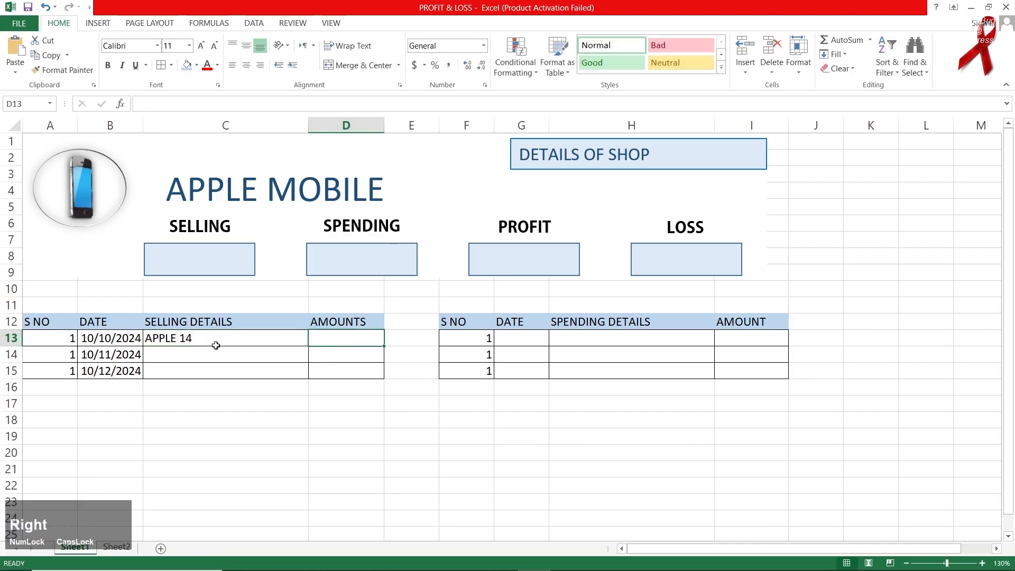
text(150000)
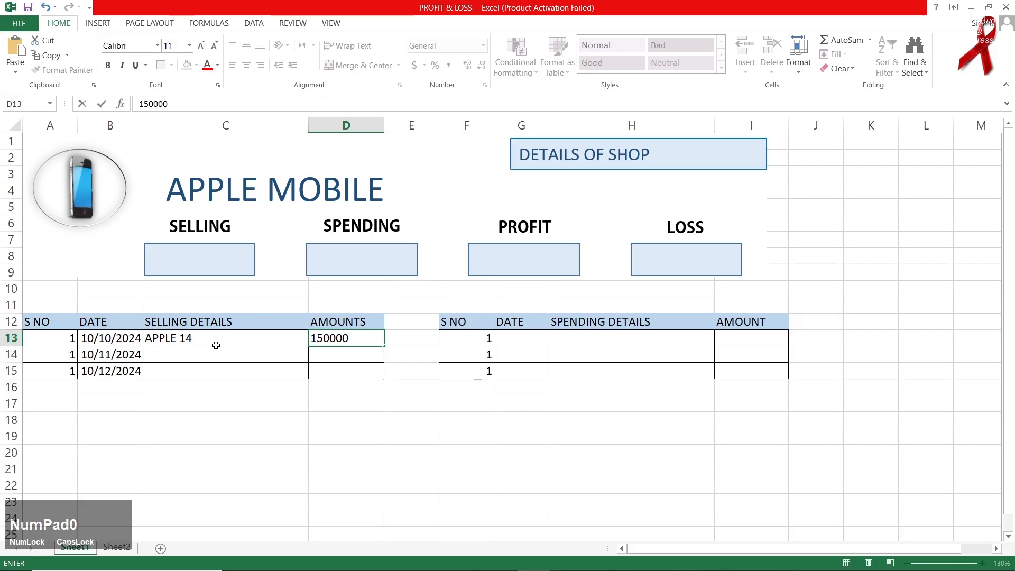
key(Return)
key(Left)
key(Up)
key(Right)
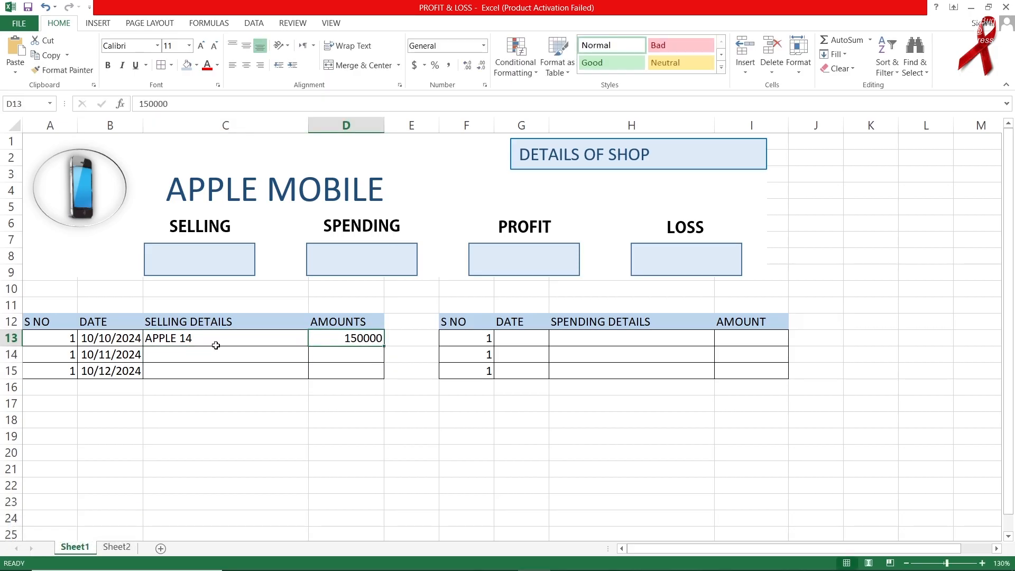
key(Down)
key(Left)
Enter APPLE 13 at 120000 and APPLE 15 at 300000, correcting the D15 amount.
text(APPLE 13)
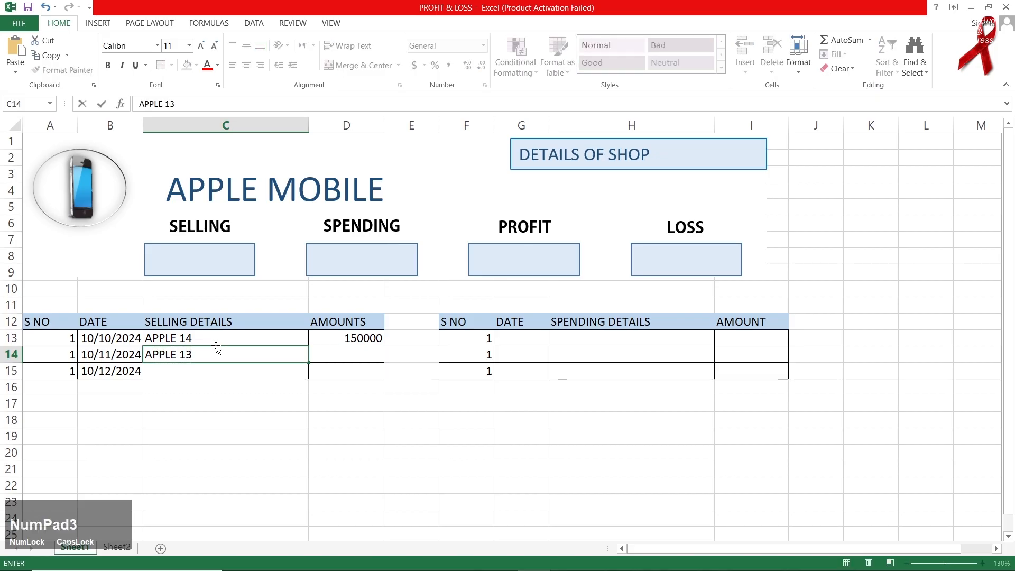
key(Right)
text(120000)
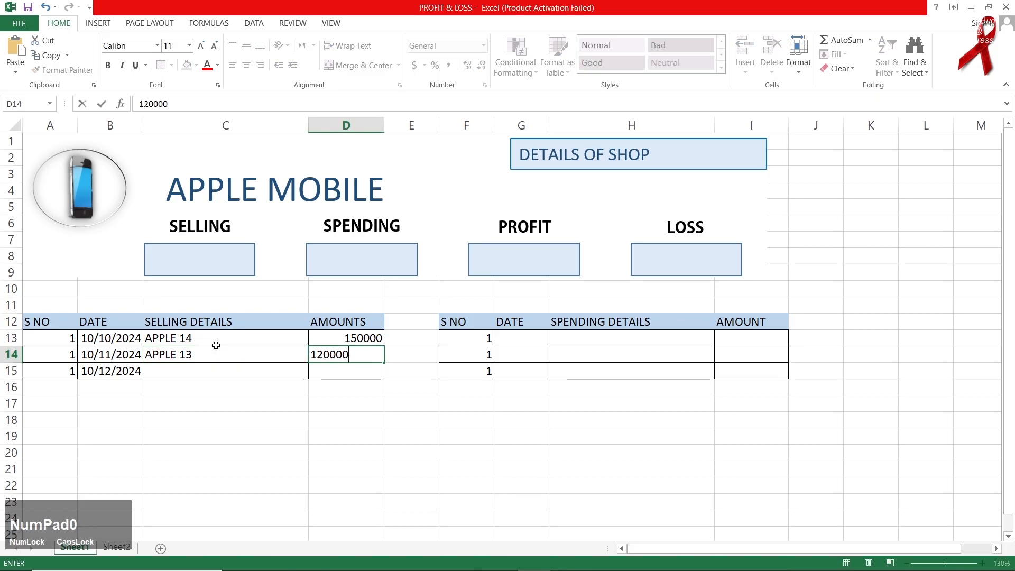
key(Down)
key(Left)
text(AP)
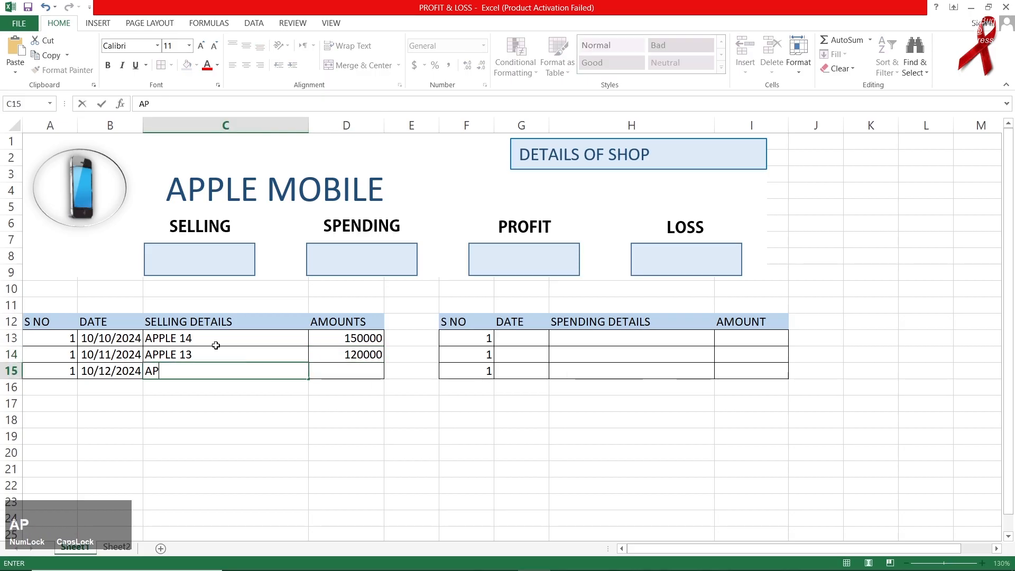
text(PLE 15)
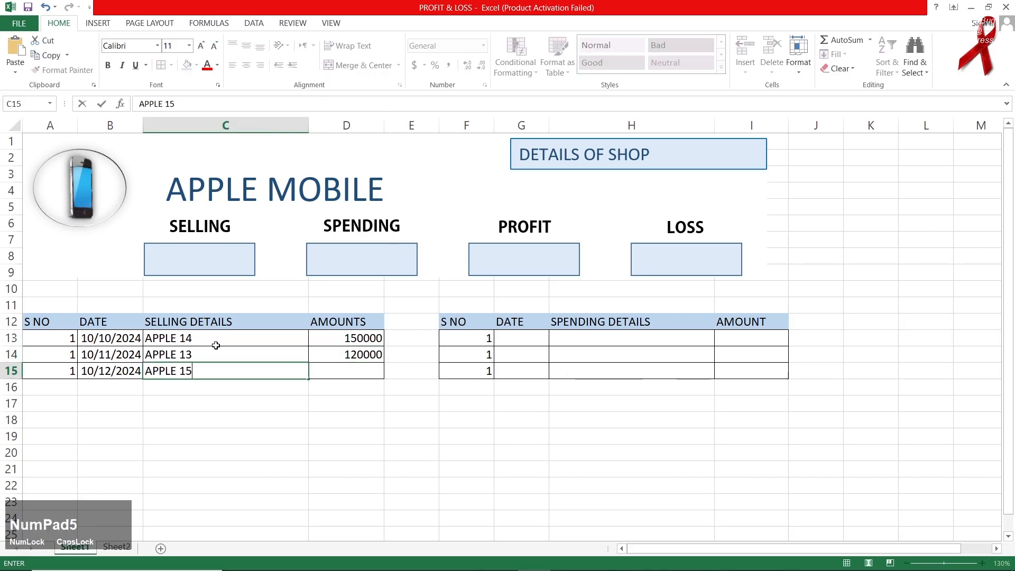
key(Right)
key(Right)
key(Left)
text(3)
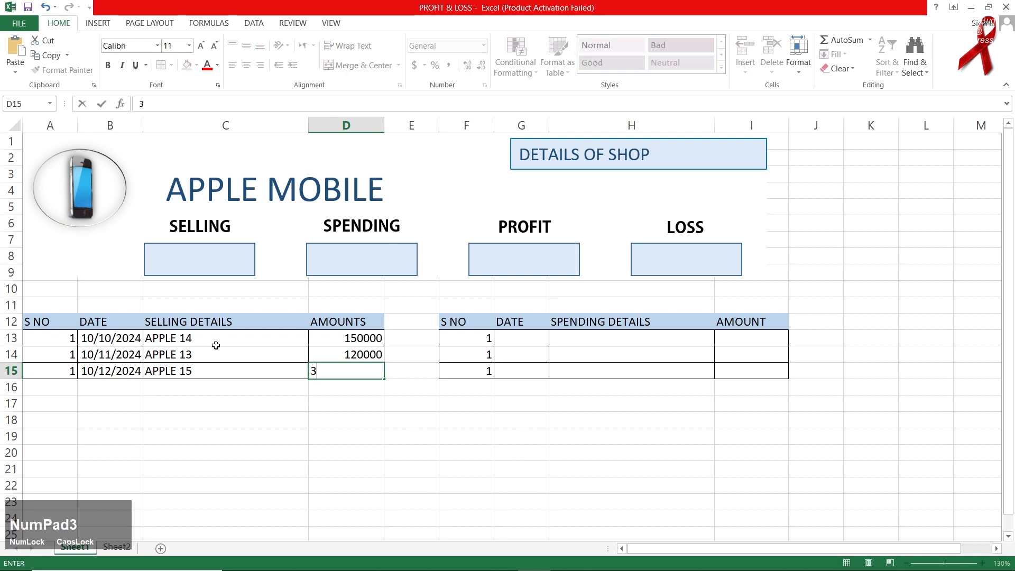
key(Right)
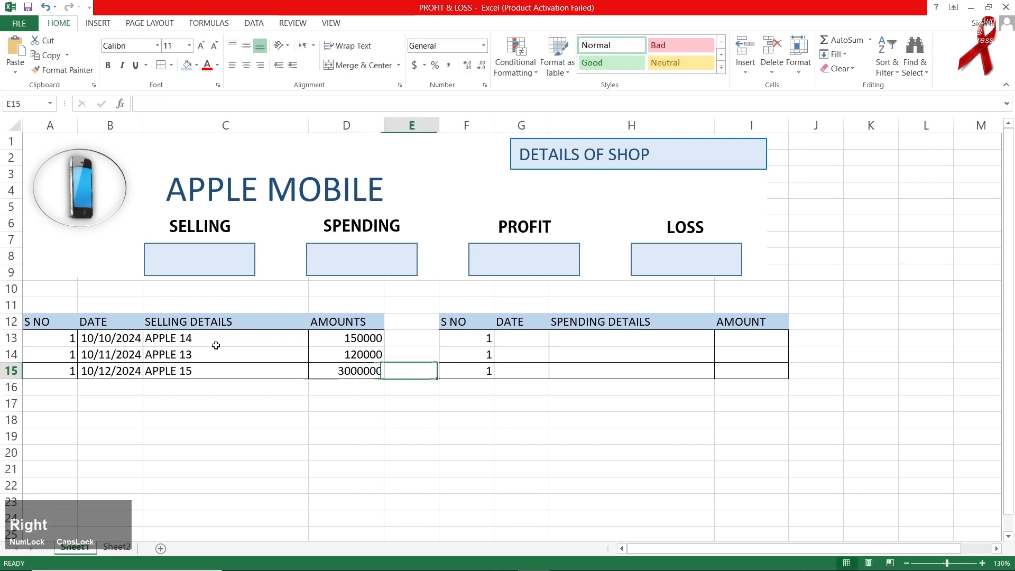
key(Left)
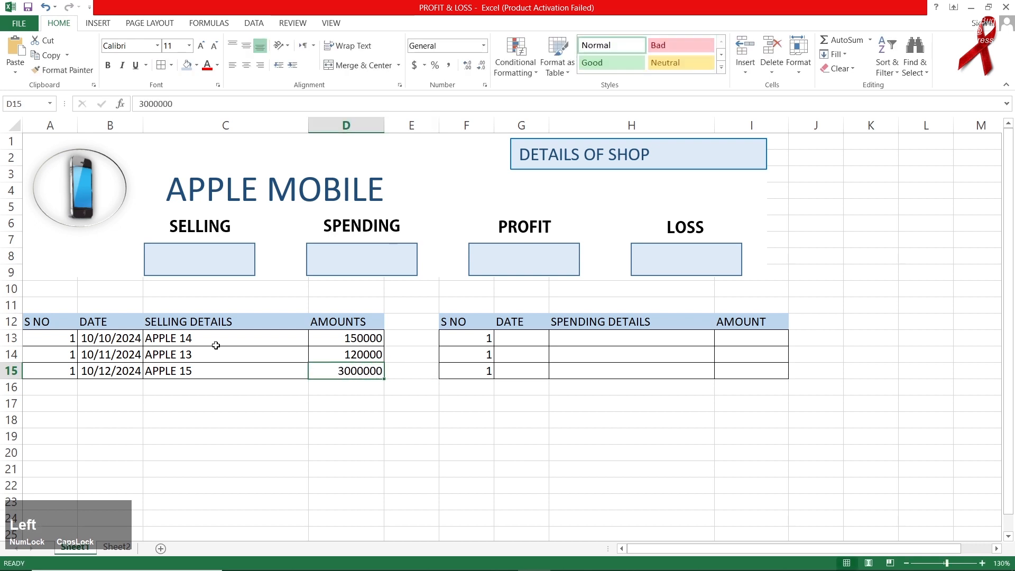
text(300)
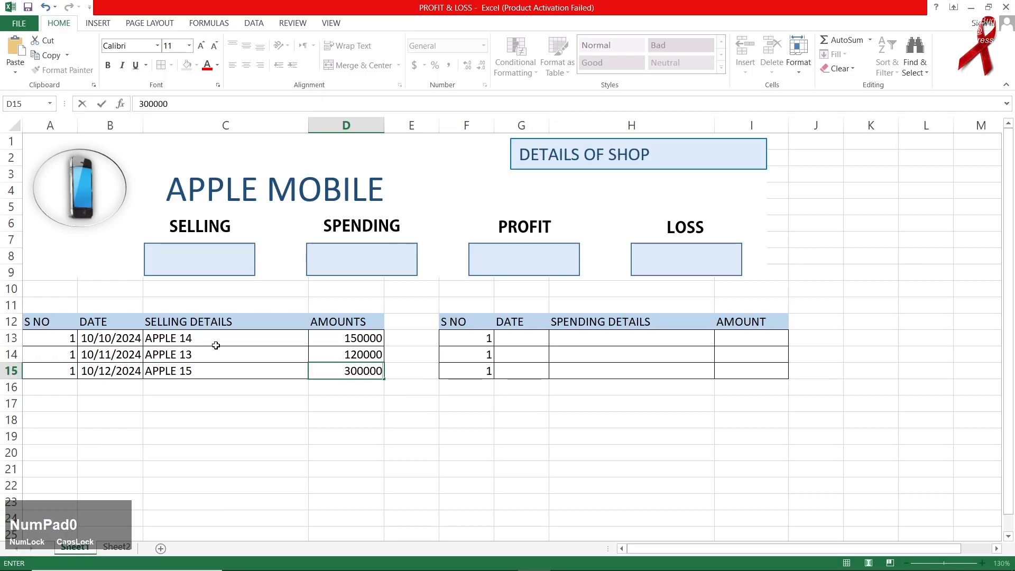
key(Right)
key(Right)
key(Right)
key(Up)
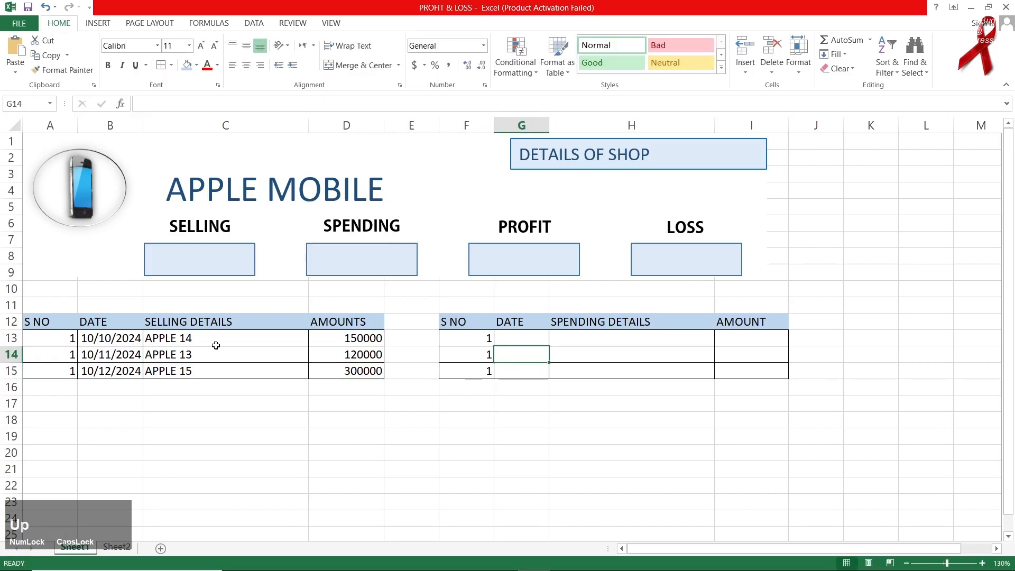
Number the S NO rows 1 to 3 in both the selling and spending tables using Fill Series.
click(74, 339)
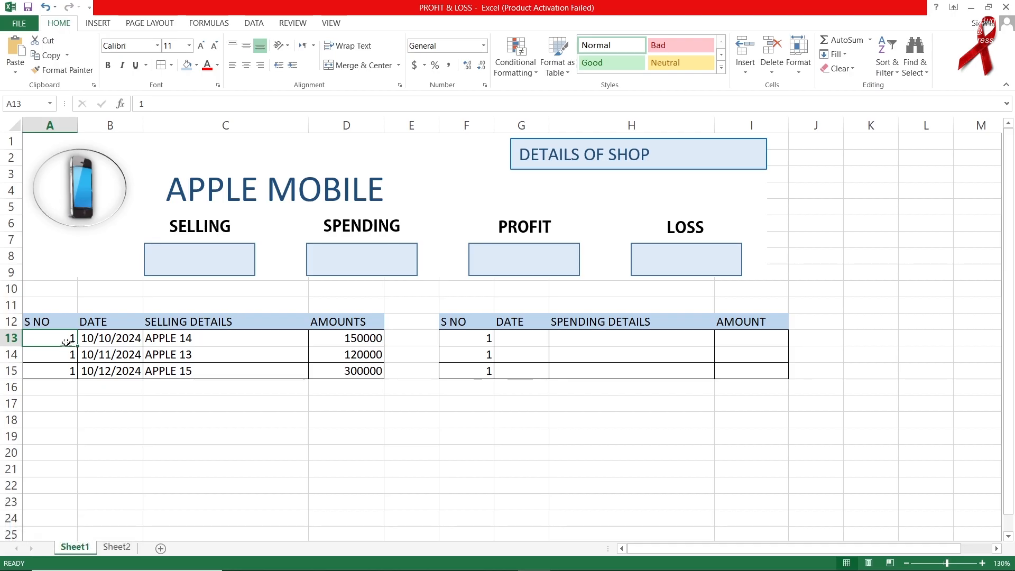
drag(77, 344, 75, 373)
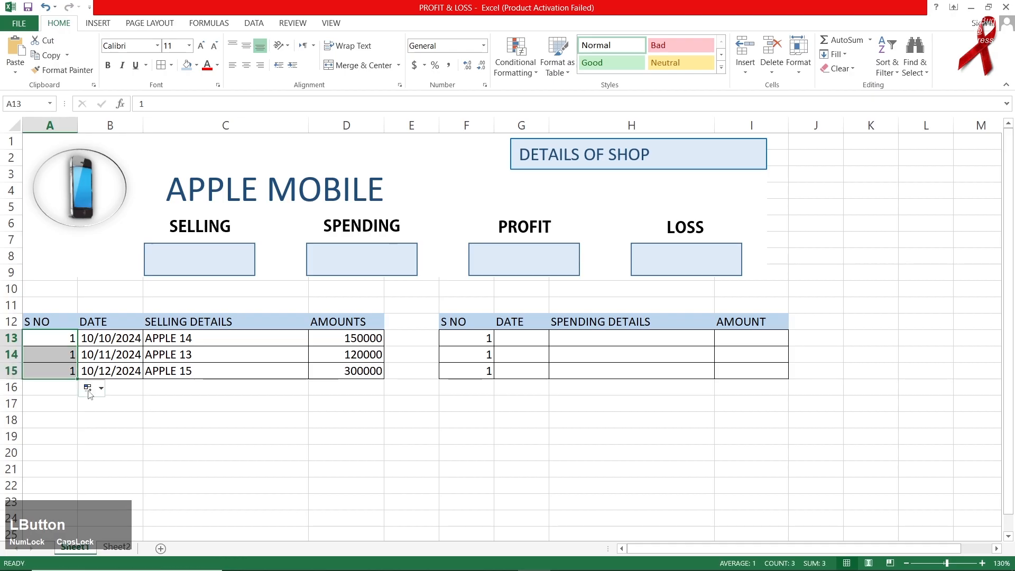
click(90, 388)
click(112, 417)
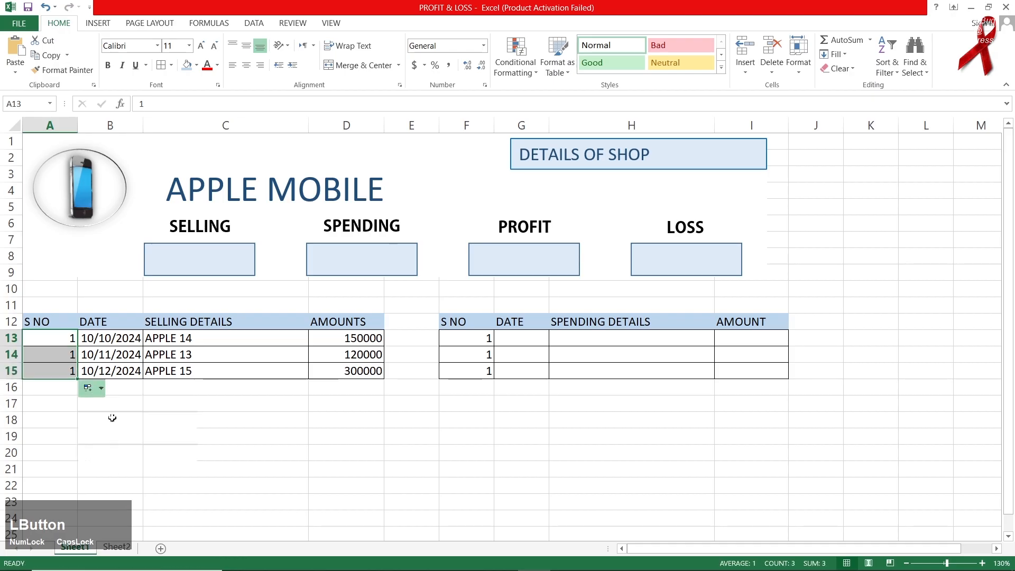
click(489, 340)
drag(494, 347, 494, 378)
click(502, 386)
click(528, 416)
Date the first spending row 10/24/2024 and copy that date down to row 15.
click(536, 341)
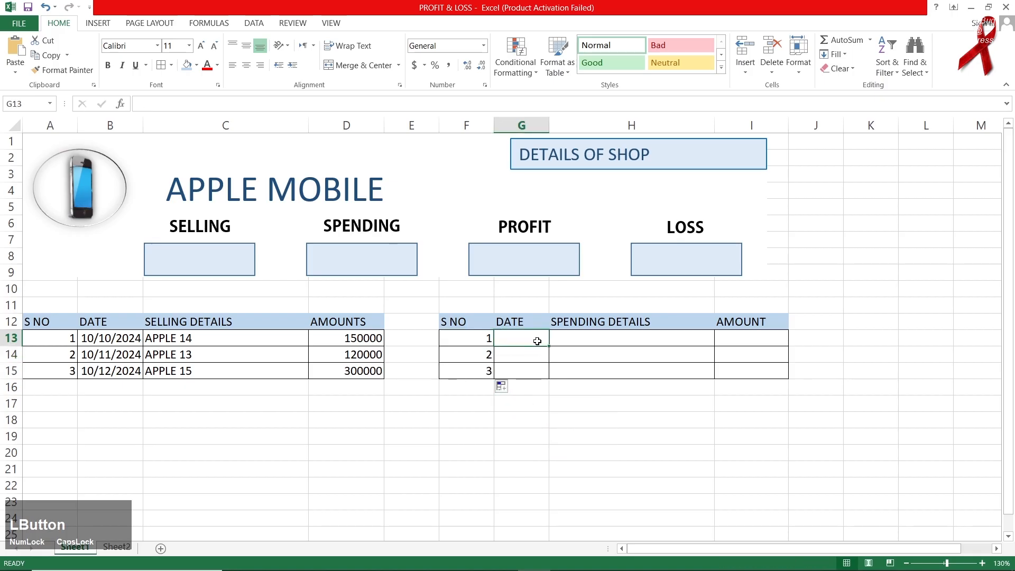
text(10/24/2024)
key(Return)
click(537, 341)
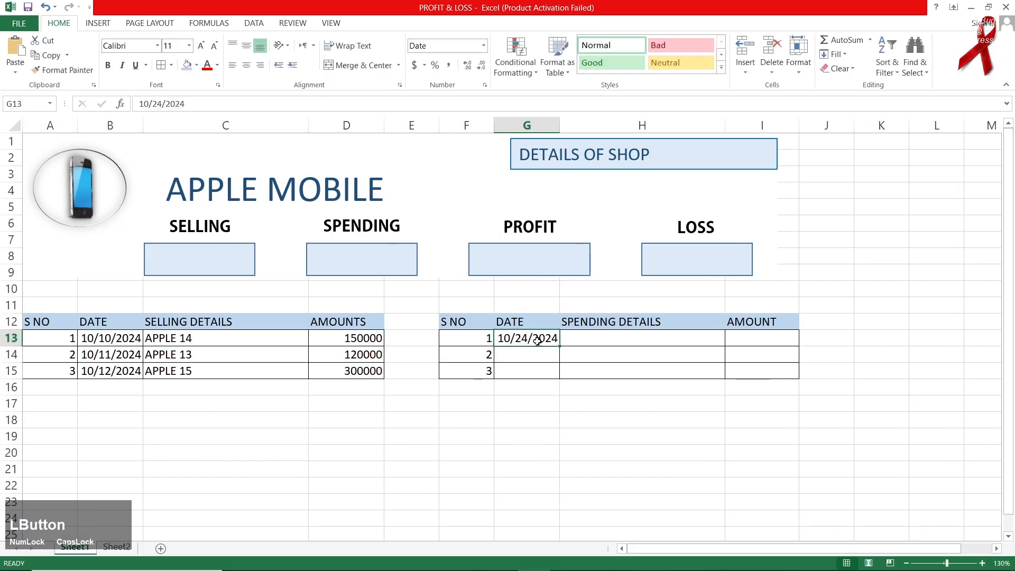
click(560, 347)
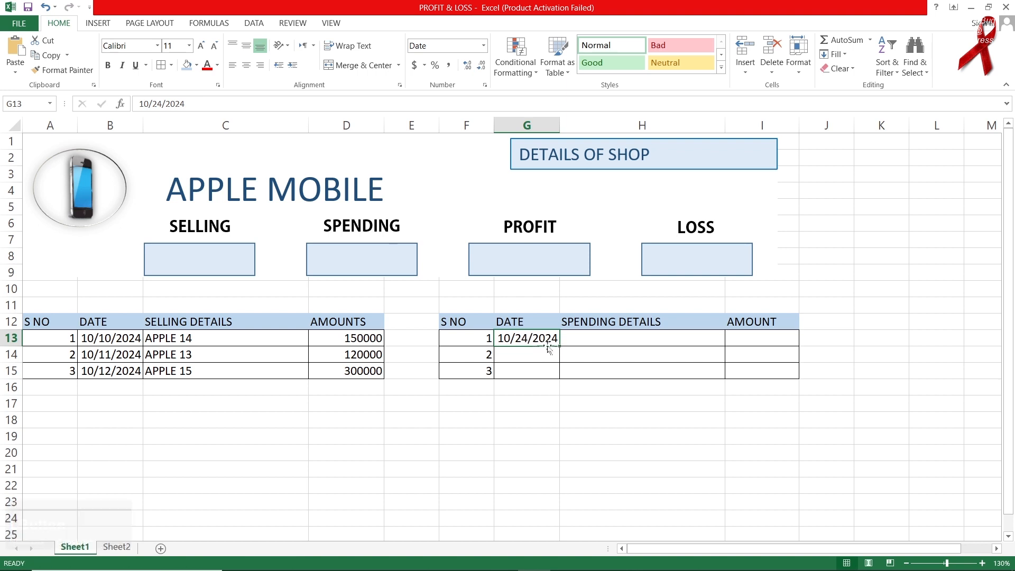
drag(560, 348, 559, 377)
click(574, 388)
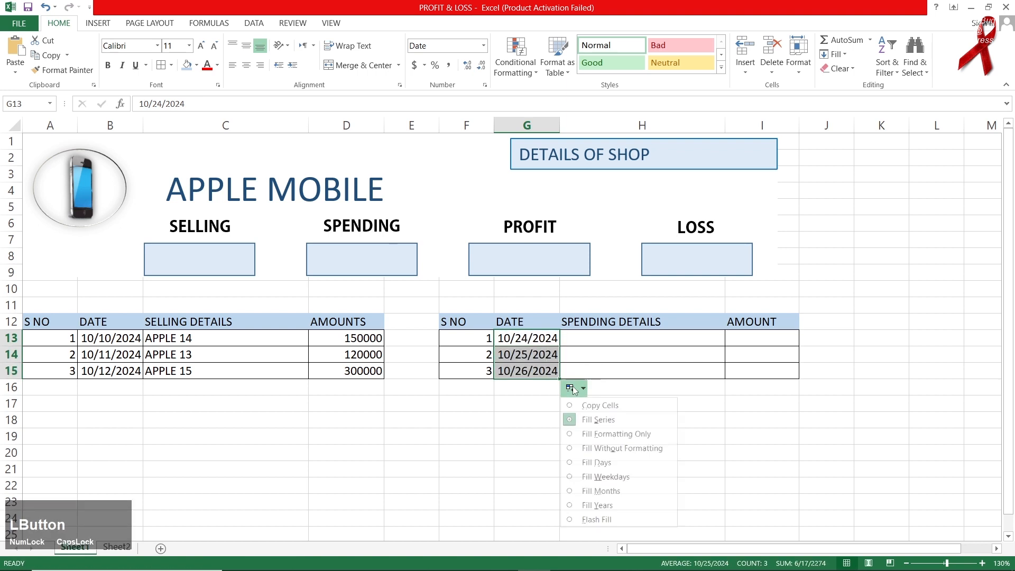
click(599, 405)
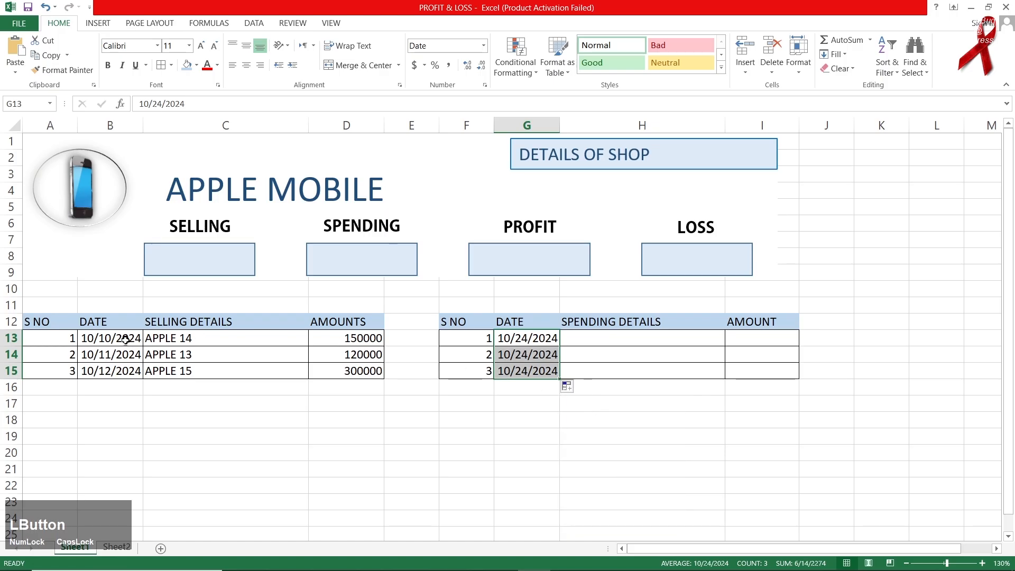
Copy the 10/10/2024 selling date down to every selling row through row 15.
click(95, 338)
drag(143, 346, 143, 377)
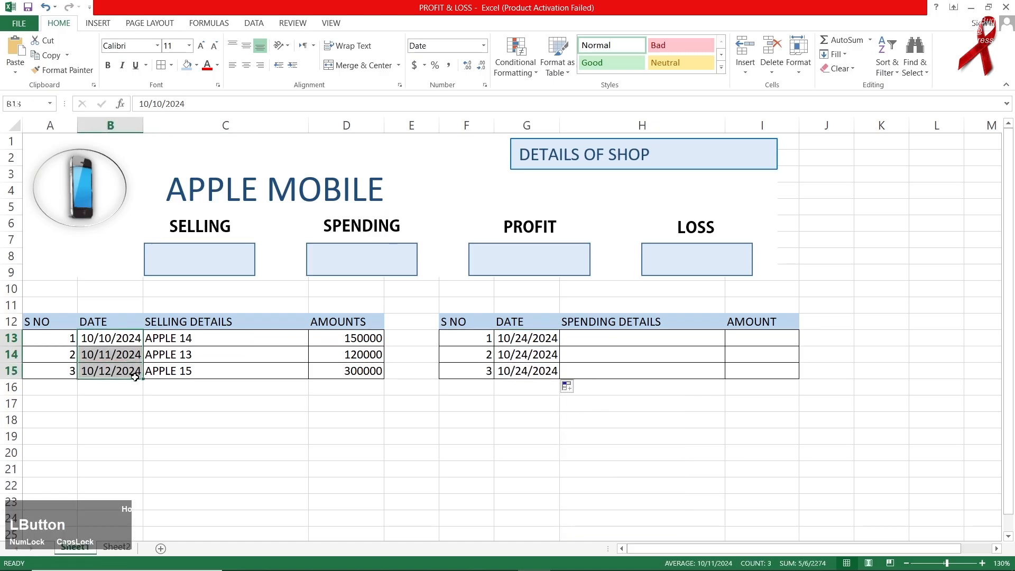
click(152, 389)
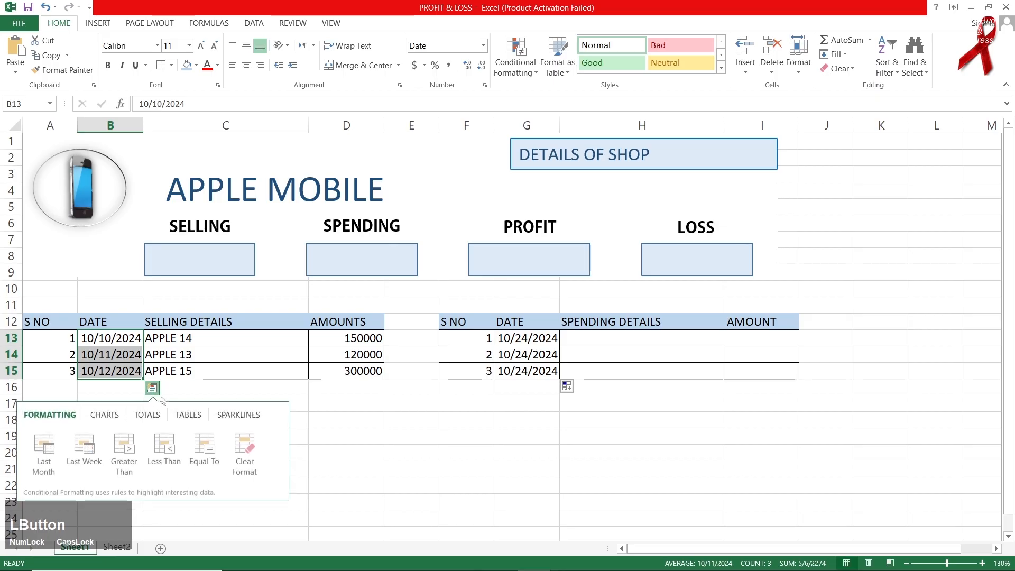
click(142, 341)
drag(144, 343, 143, 377)
click(154, 388)
click(183, 406)
click(638, 345)
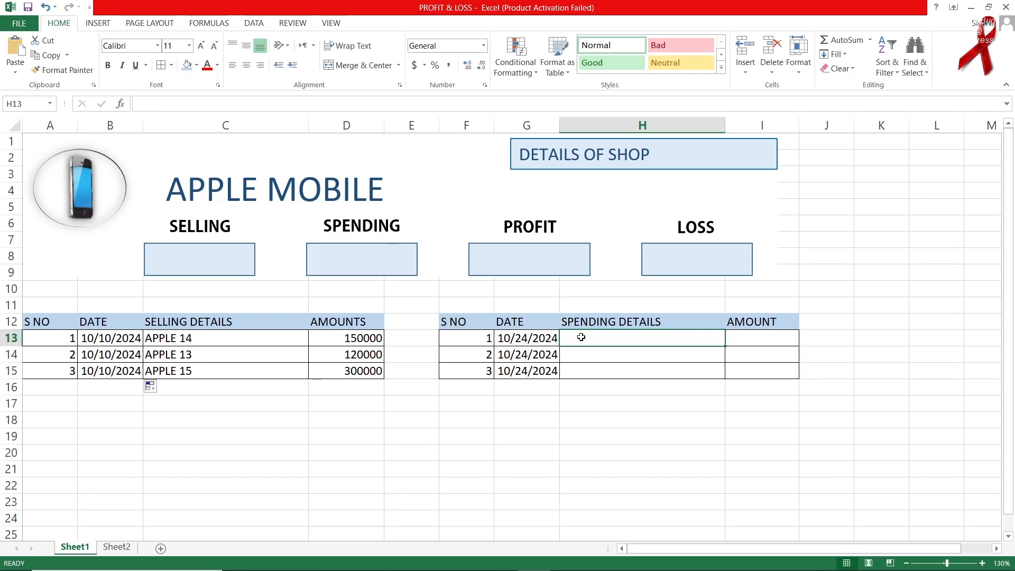
Enter SHOP RENT with an amount of 100000 as the first spending item.
text(REN)
key(BackSpace)
key(BackSpace)
key(BackSpace)
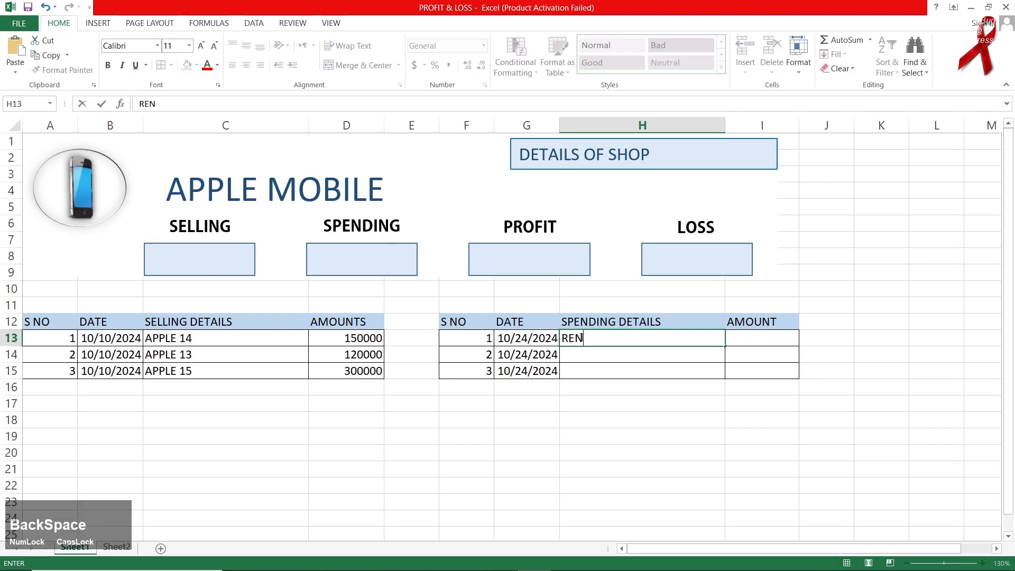
text(SHOP RENT)
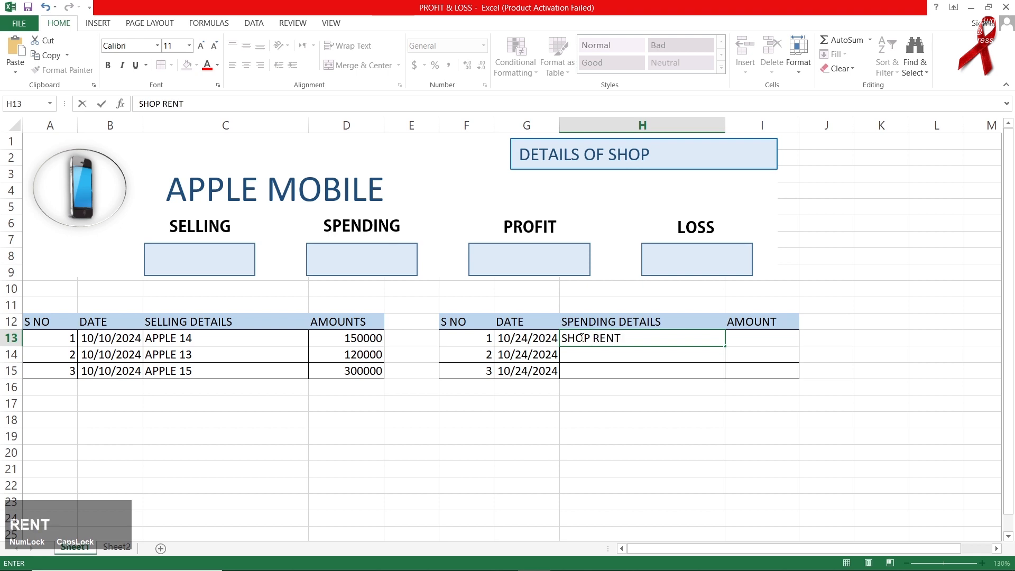
key(Right)
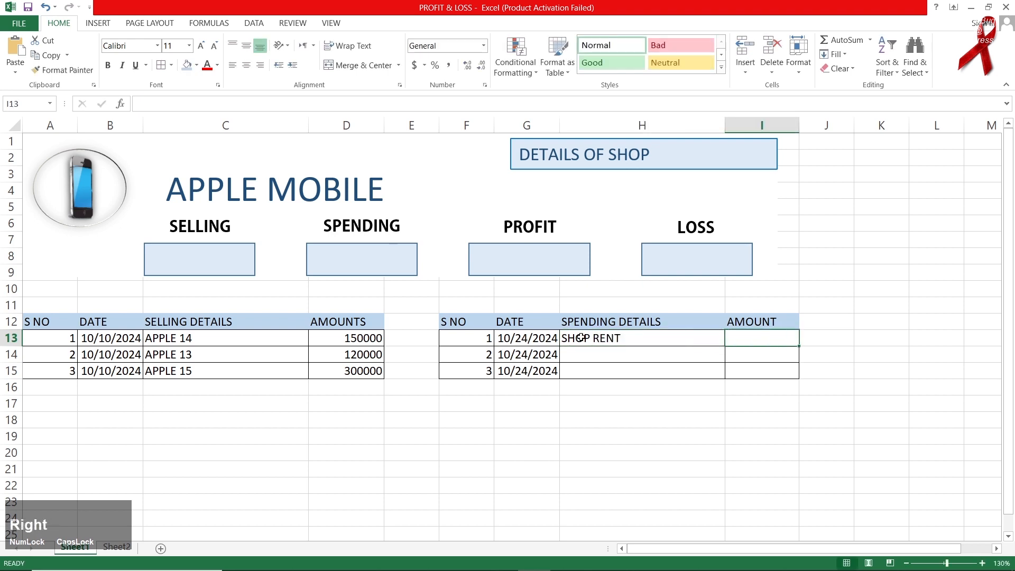
text(100000)
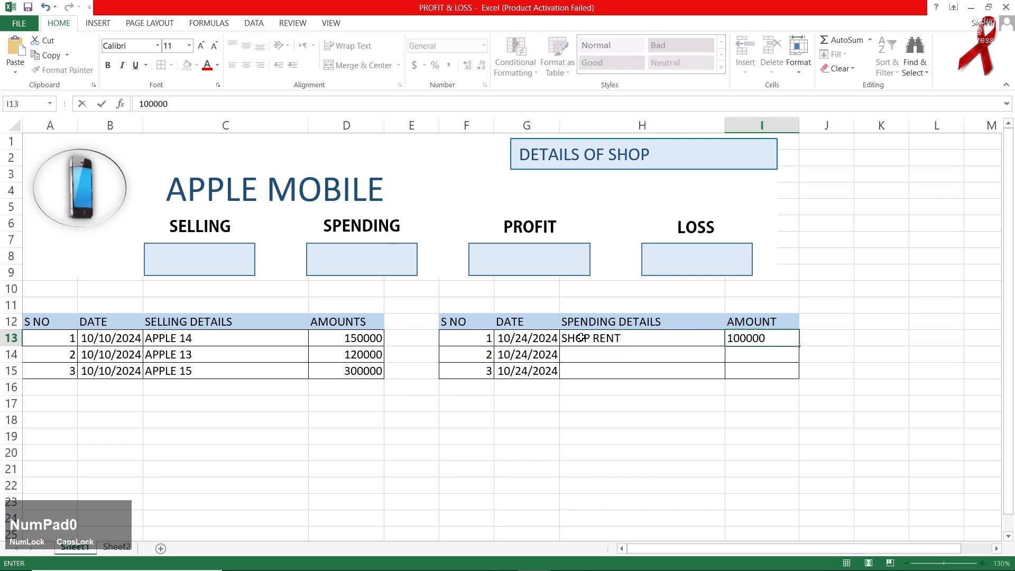
key(Return)
Add FOOD at 20000 and BILLS at 50000 below it.
key(Left)
text(FOOD)
key(Right)
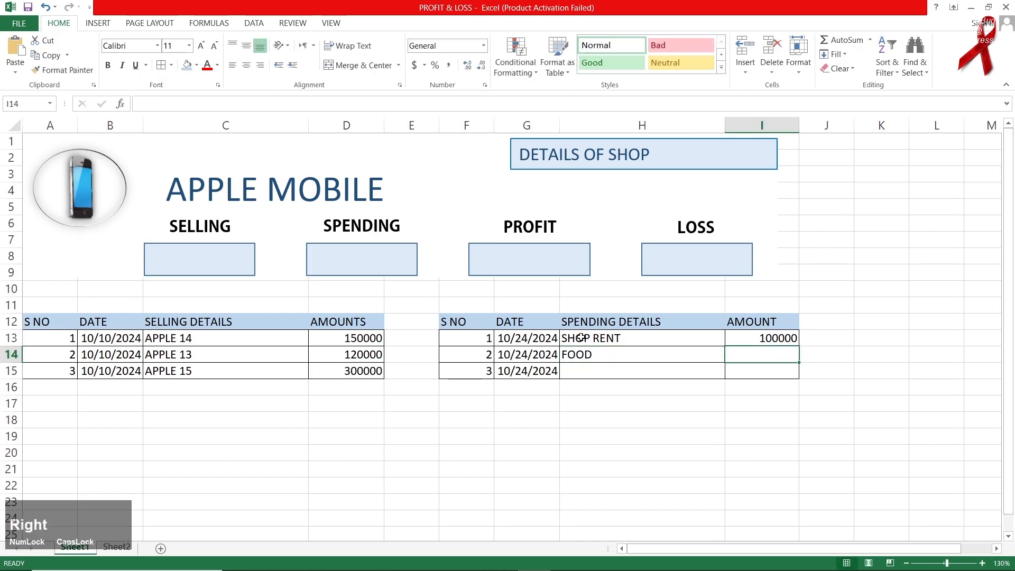
text(20000)
key(Return)
key(Left)
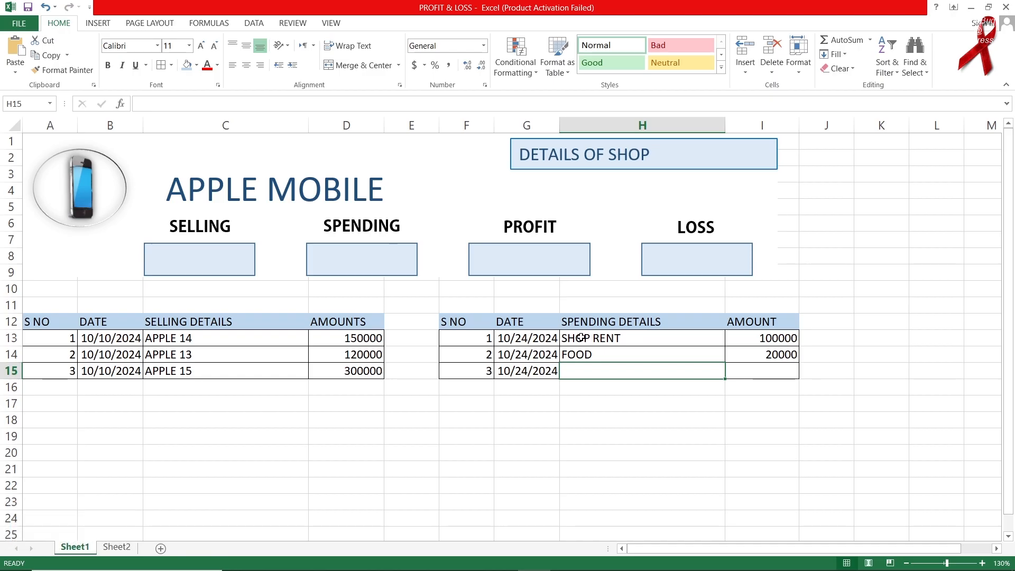
text(BILLS)
key(Right)
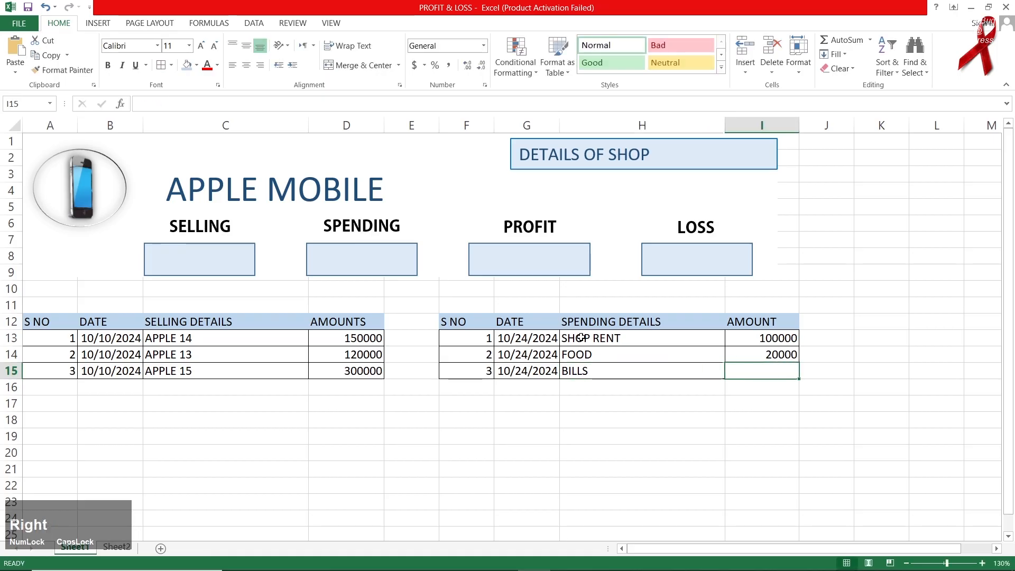
text(50000)
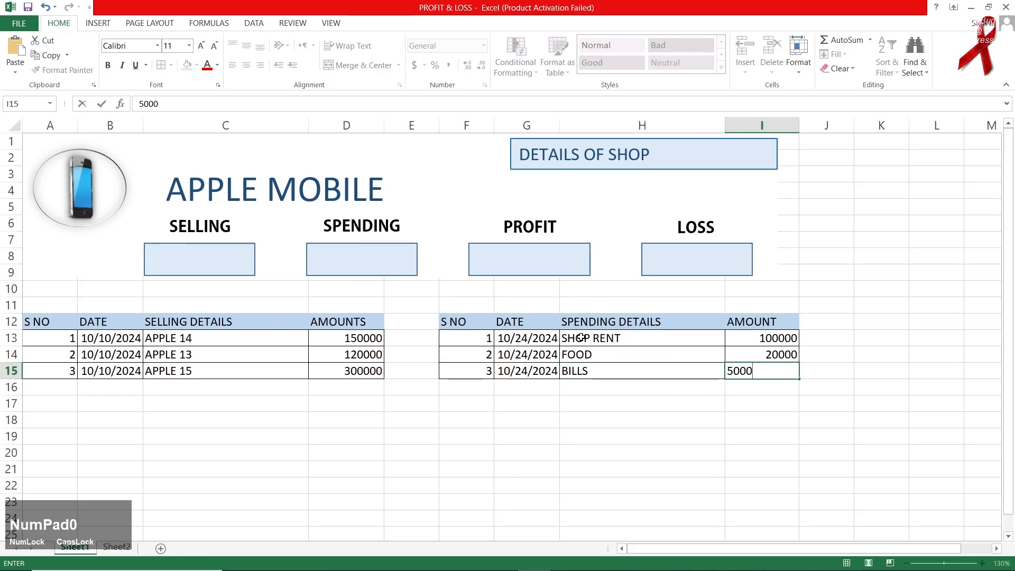
click(456, 438)
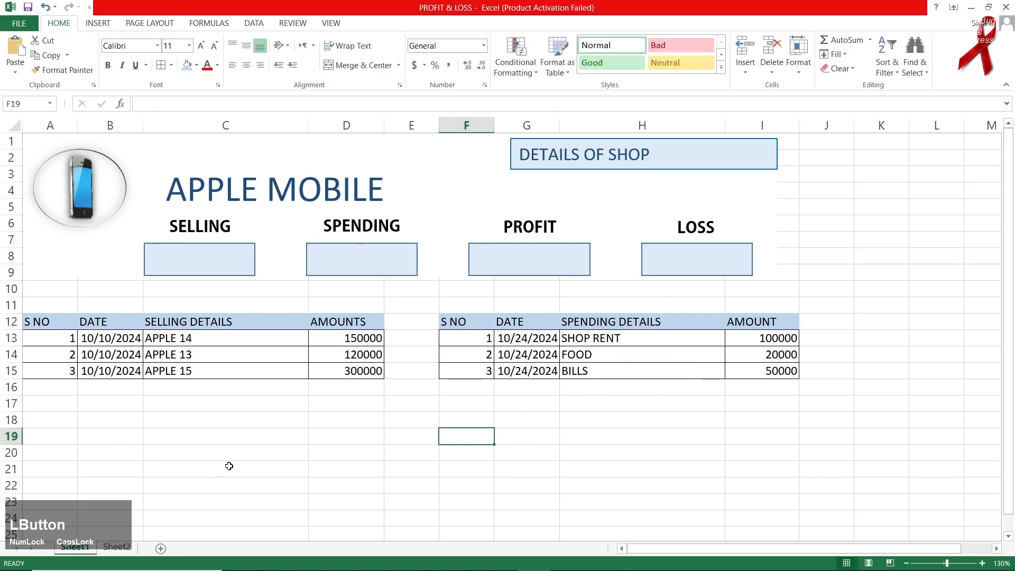
On Sheet2, enter =IF(B8>C8,B8-C8,0) in PROFIT cell D8, giving 400000.
click(117, 547)
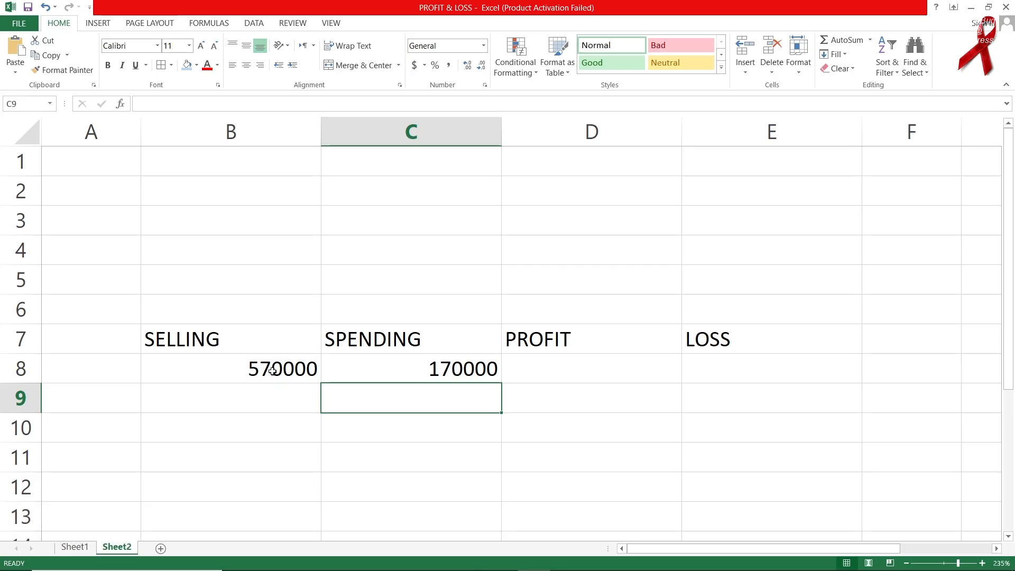
click(378, 366)
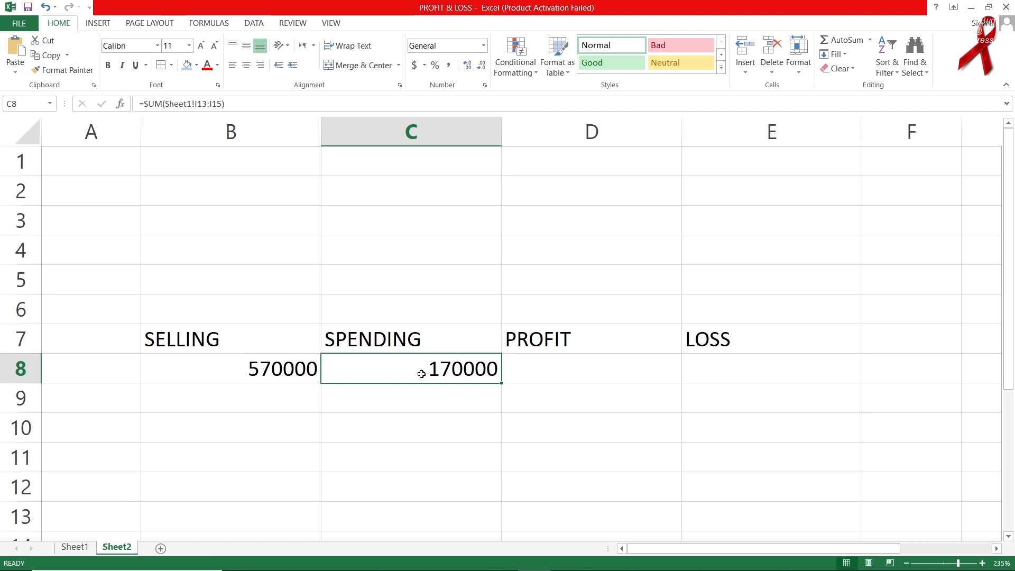
click(588, 367)
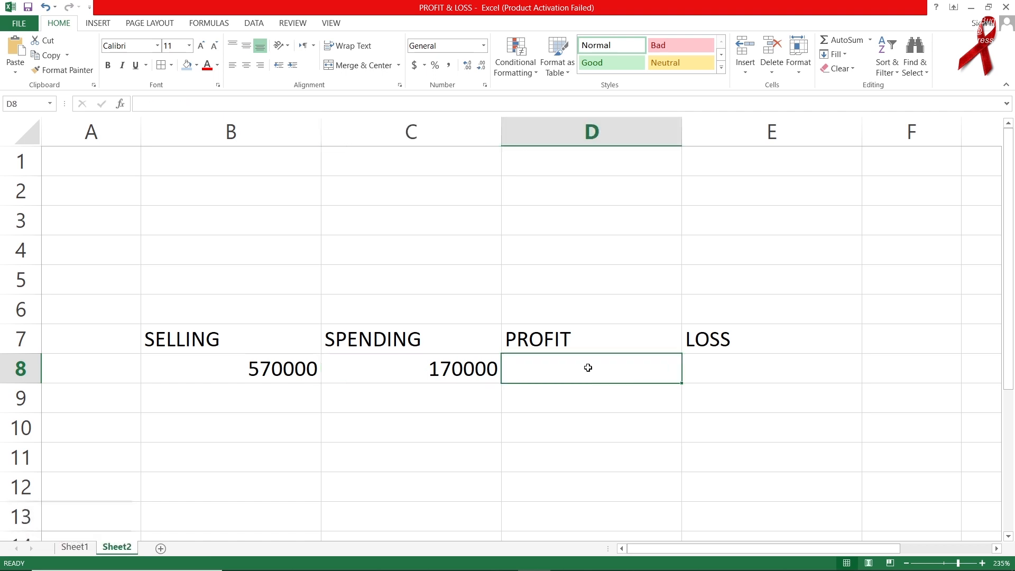
text(=)
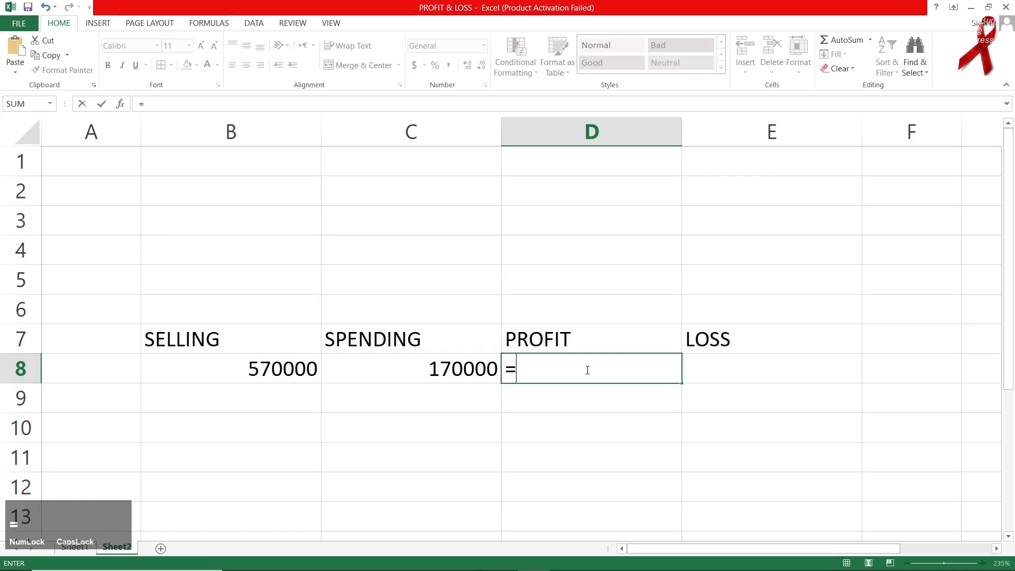
text(IF()
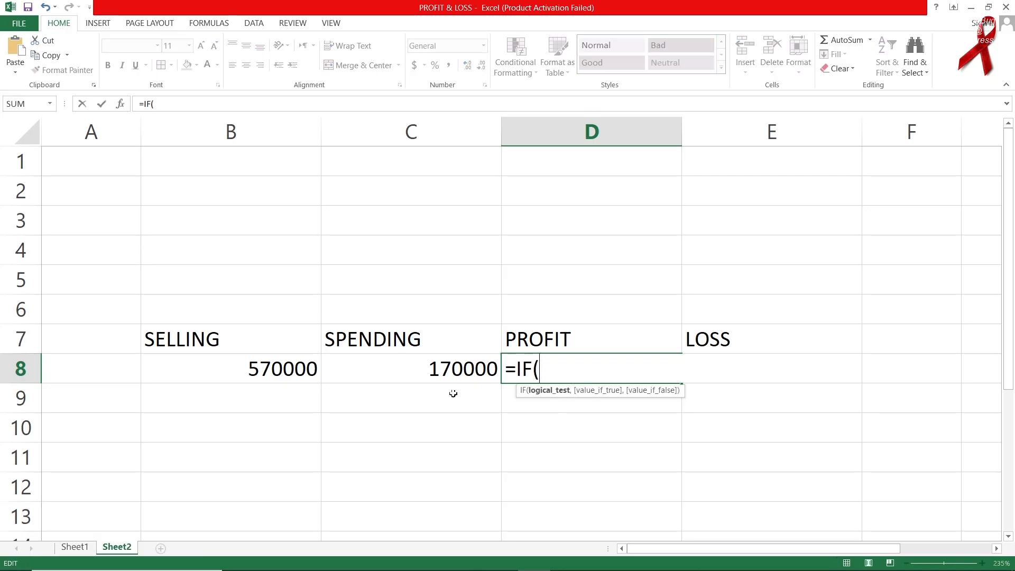
click(288, 373)
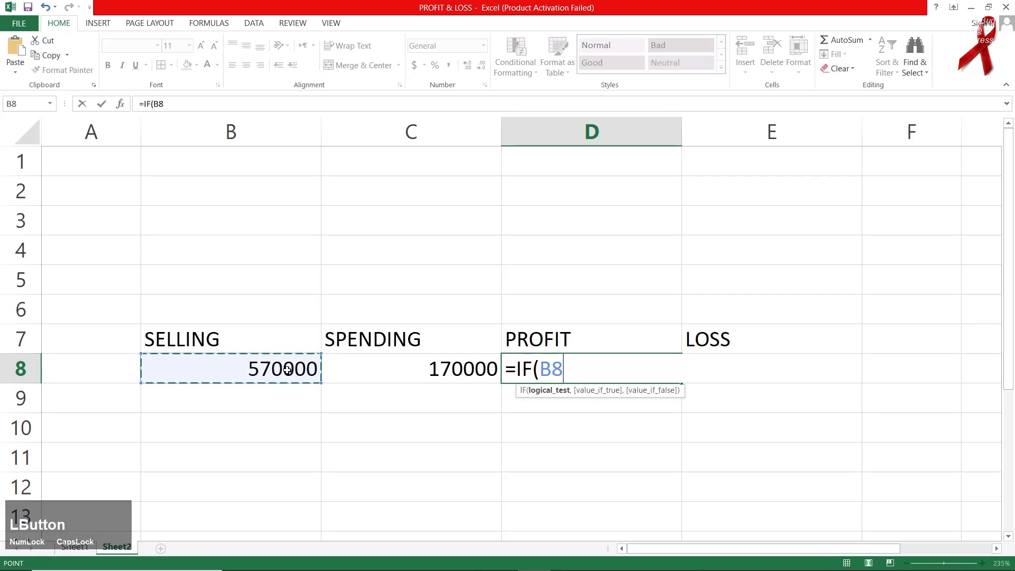
text(>)
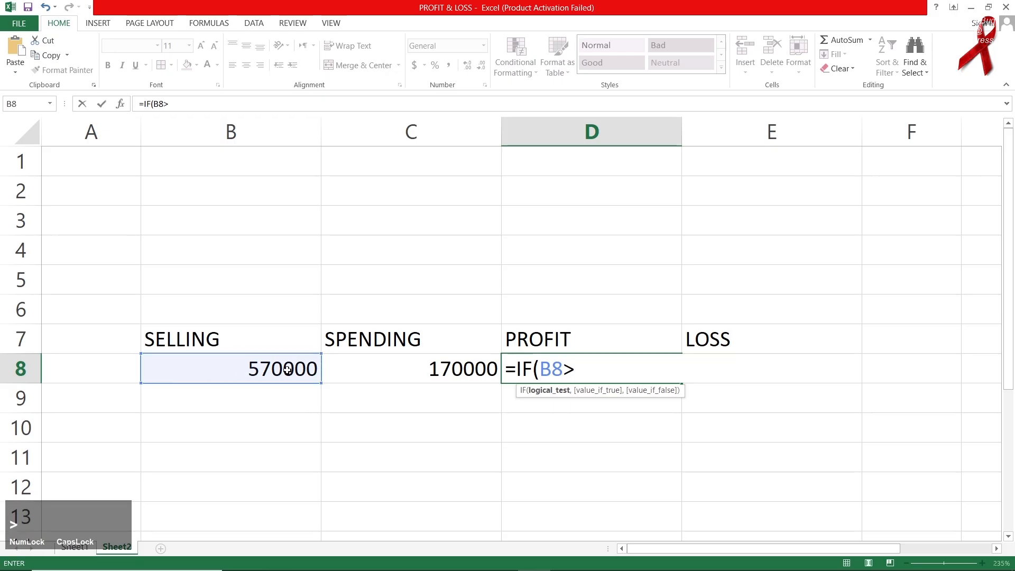
click(381, 377)
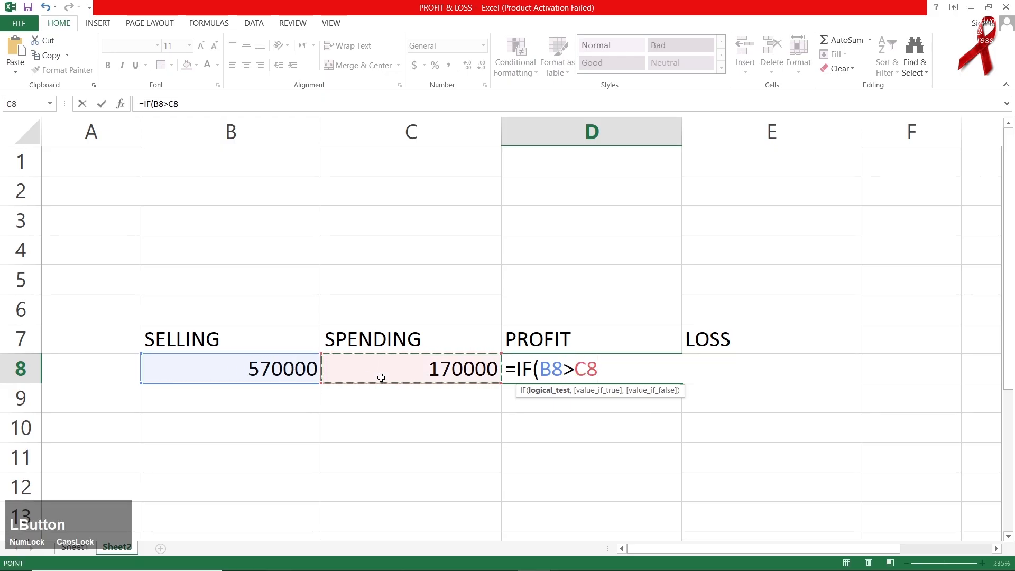
text(,)
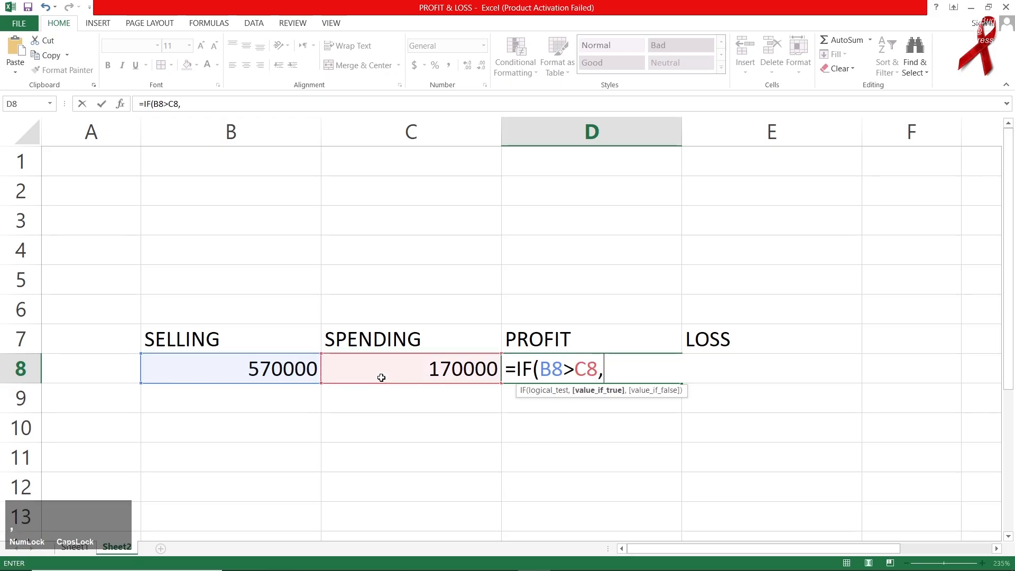
click(297, 374)
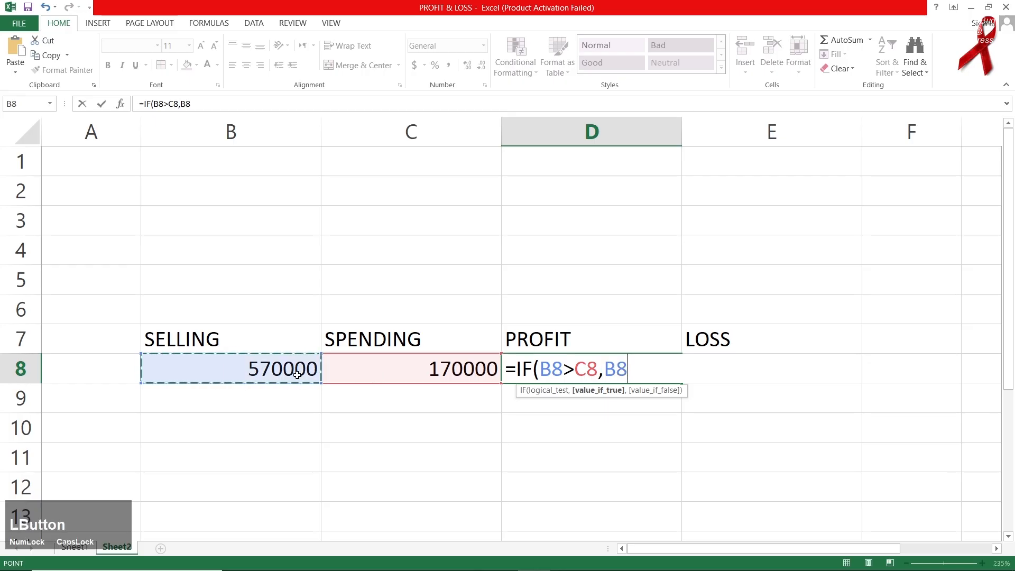
text(-)
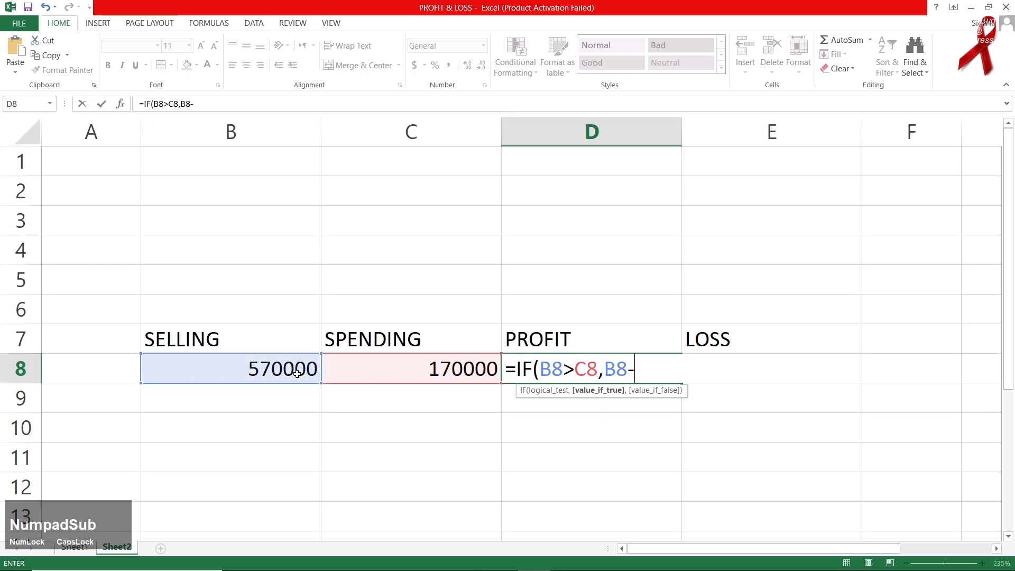
click(371, 373)
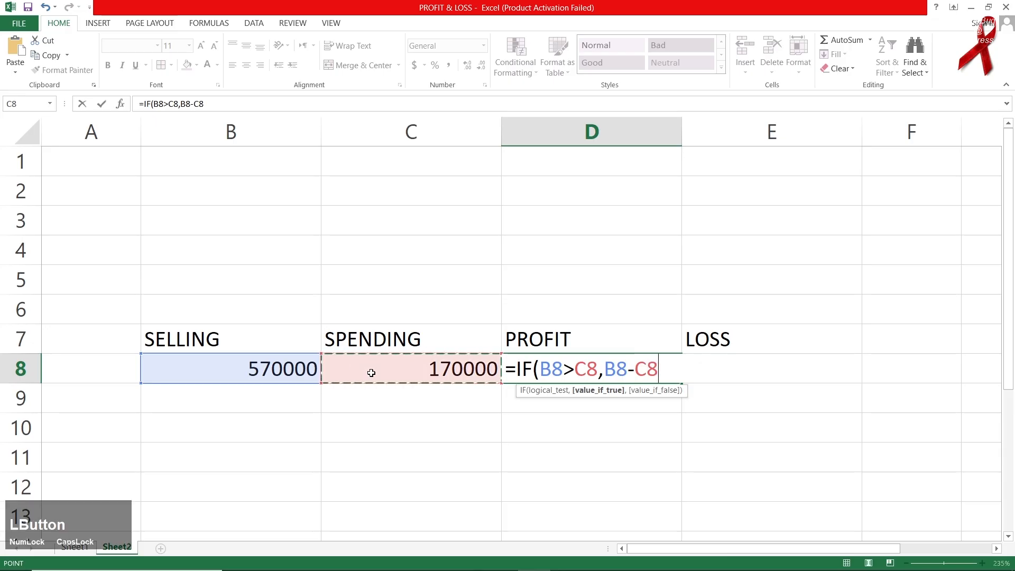
text(,)
text(0)
key(Return)
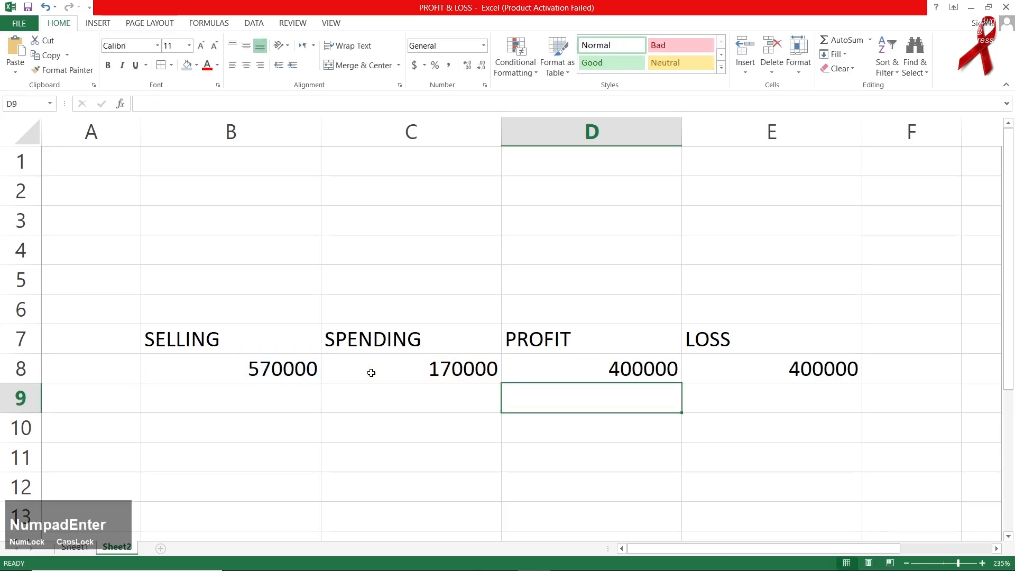
Inspect and delete the incorrect LOSS formula in E8.
click(734, 380)
double_click(735, 381)
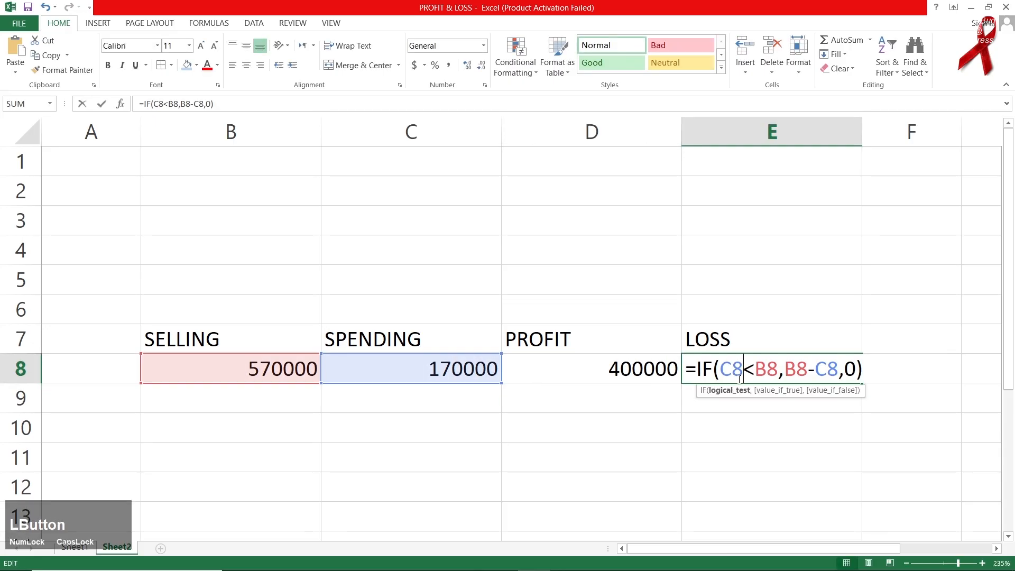
click(822, 455)
click(819, 371)
key(Delete)
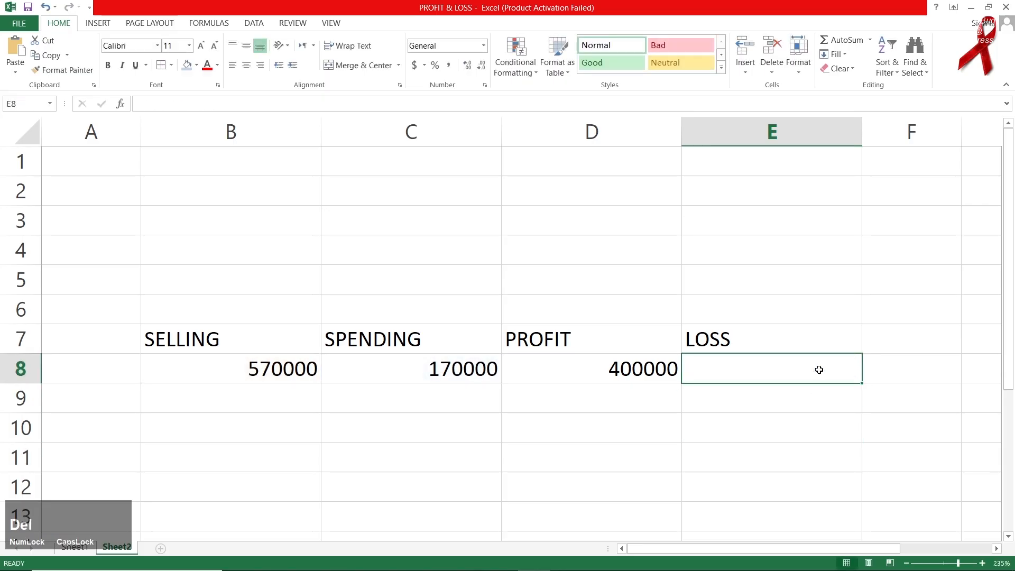
Enter =IF(B8<C8,C8-B8,0) in E8 so LOSS shows 0.
text(=IF()
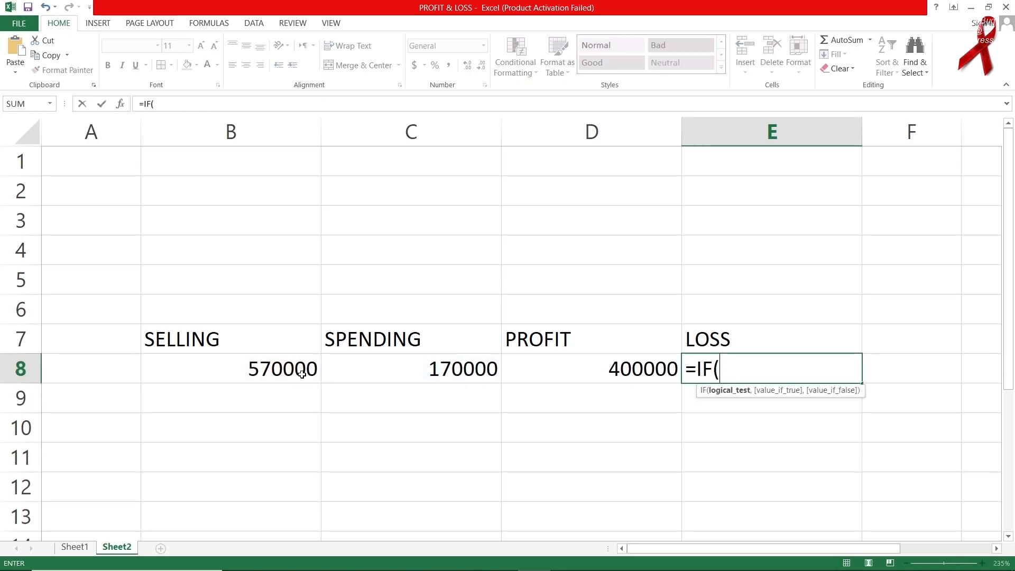
click(302, 374)
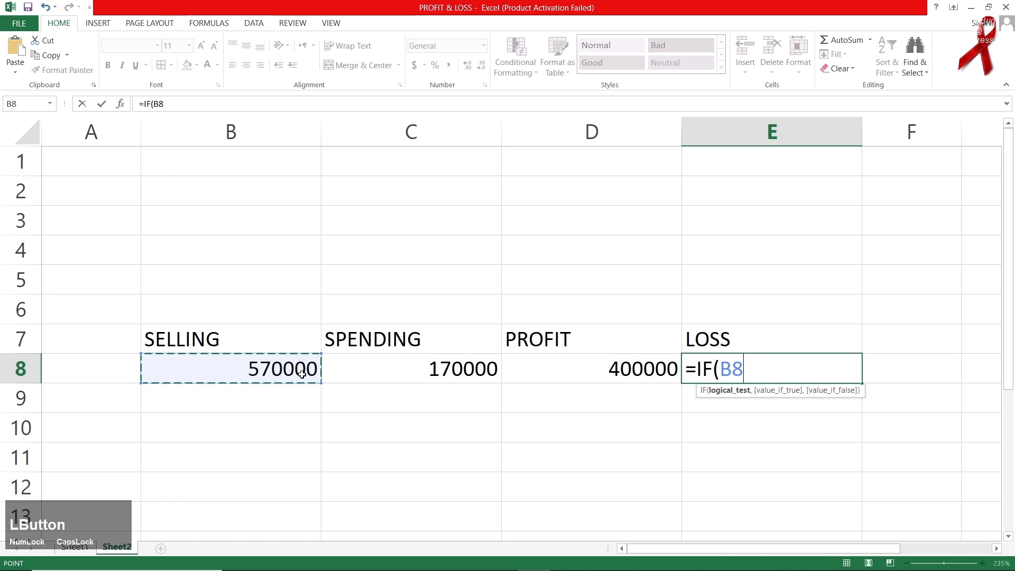
text(<)
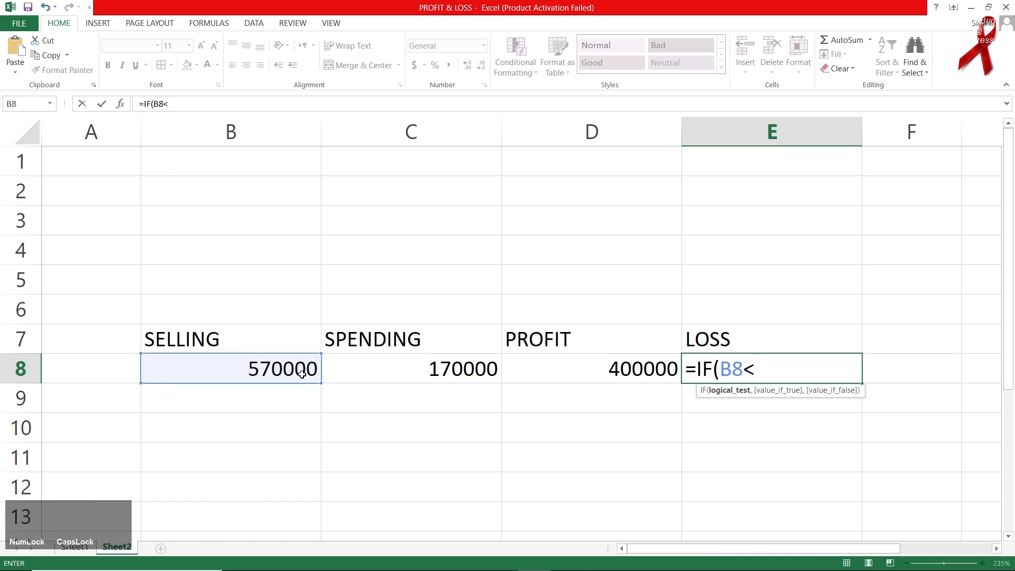
click(370, 376)
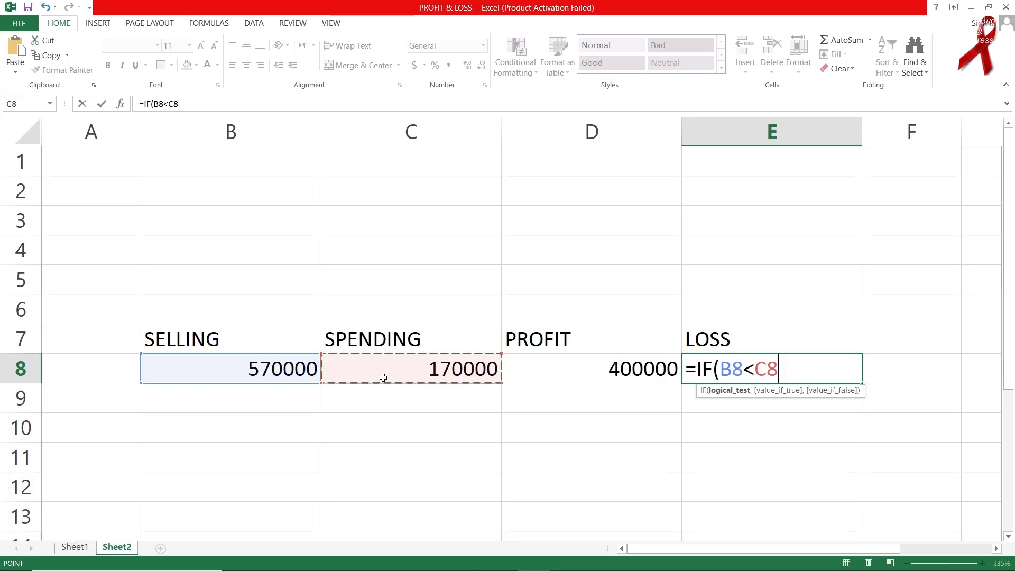
text(,)
click(404, 369)
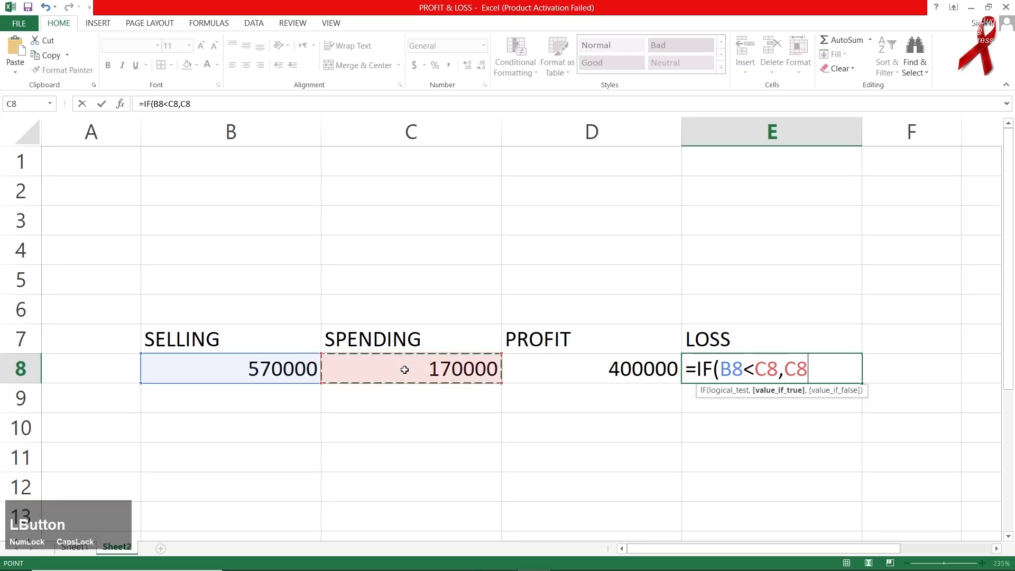
text(-)
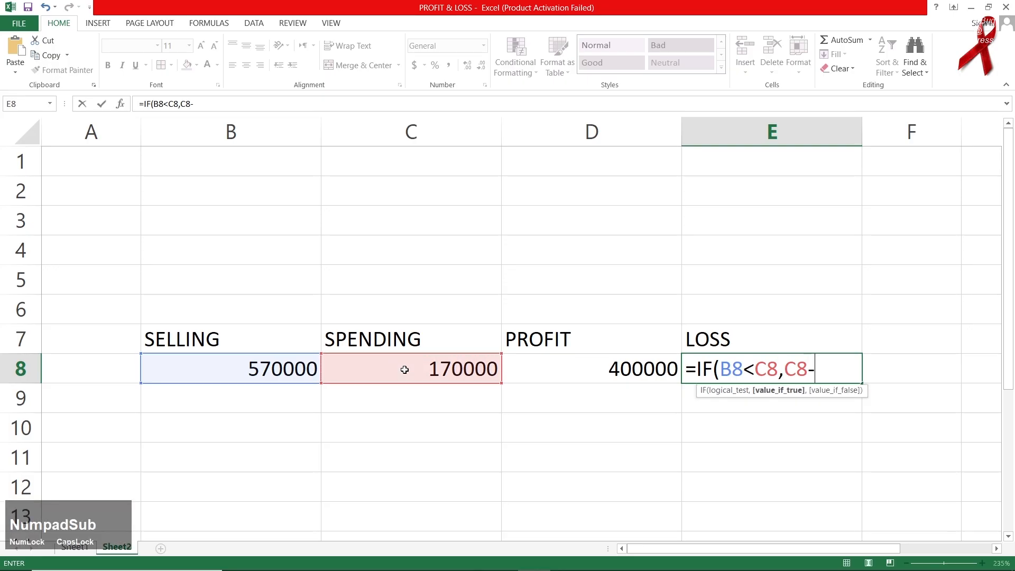
click(300, 374)
text(,)
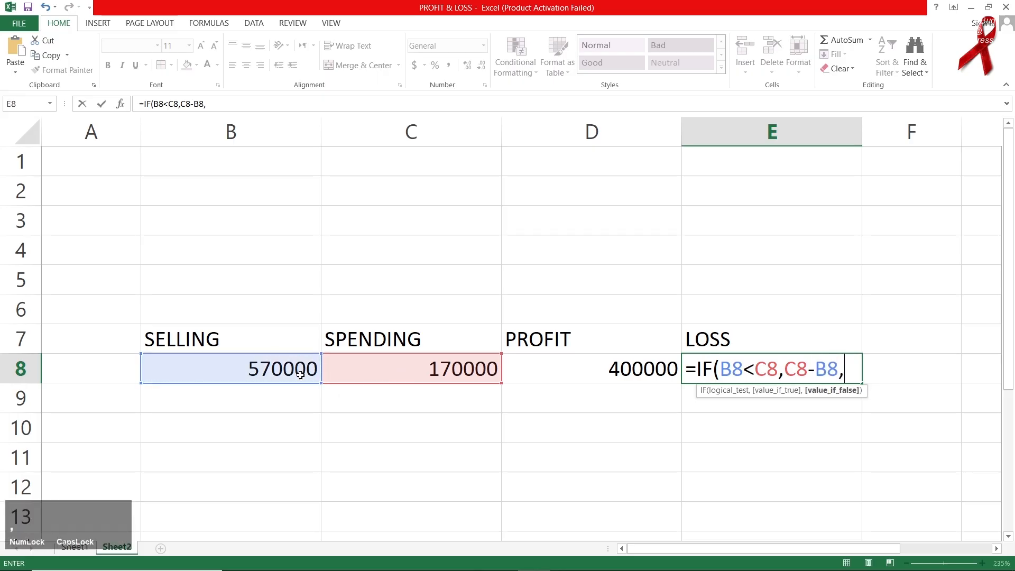
text(0)
key(Return)
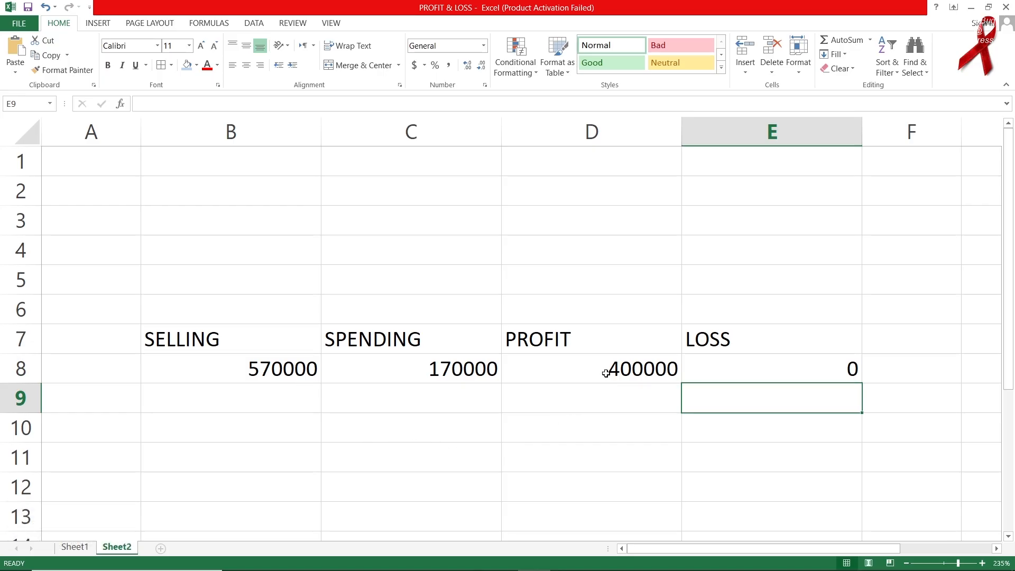
click(715, 376)
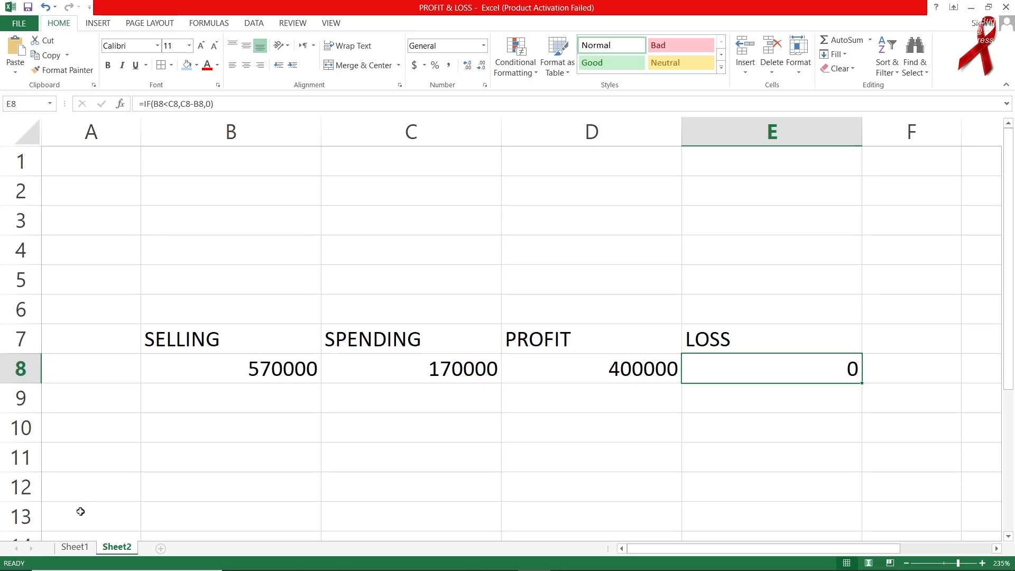
Link the SELLING box on the dashboard to Sheet2!B8 so it shows 570000.
click(75, 548)
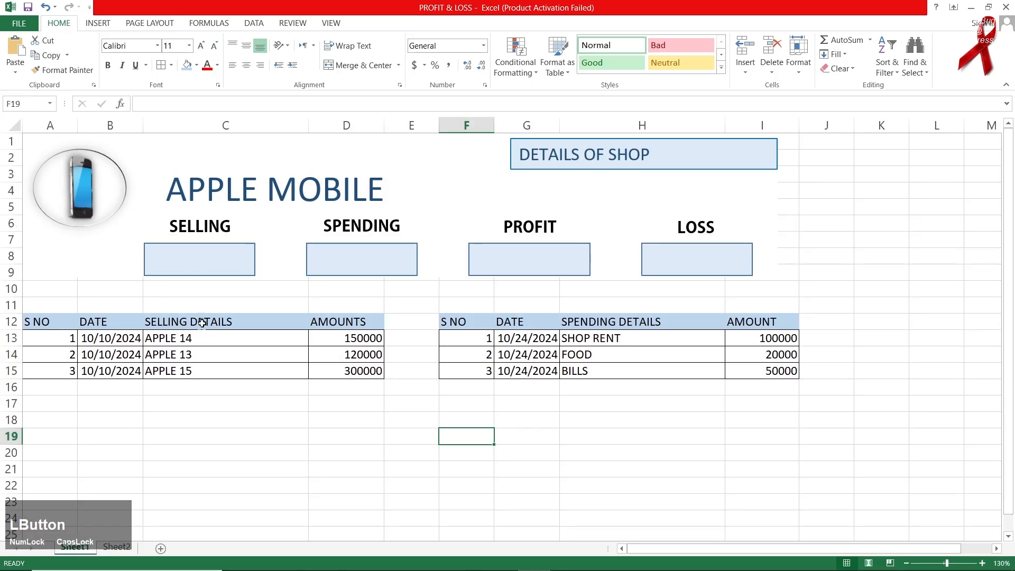
click(200, 268)
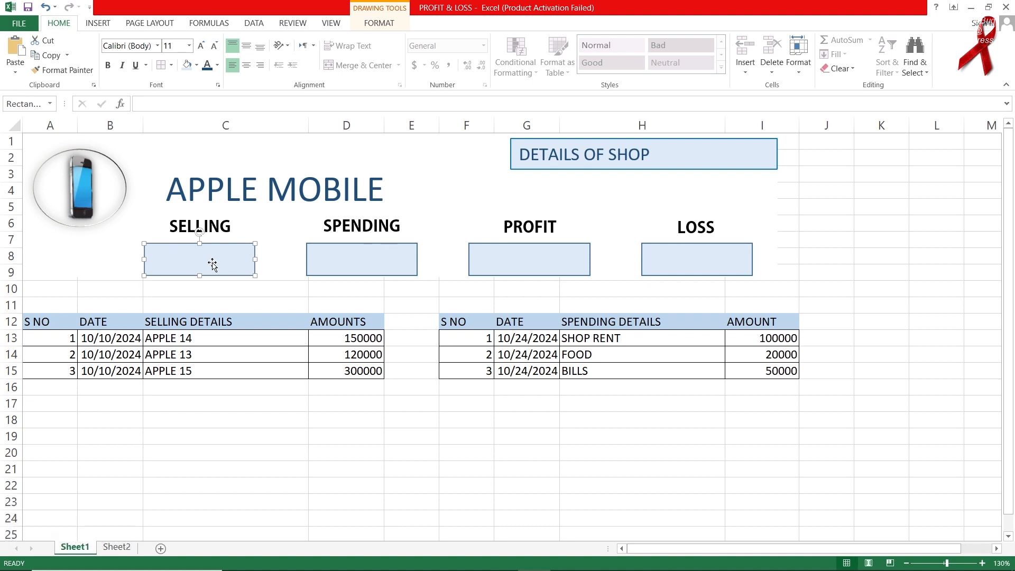
click(210, 105)
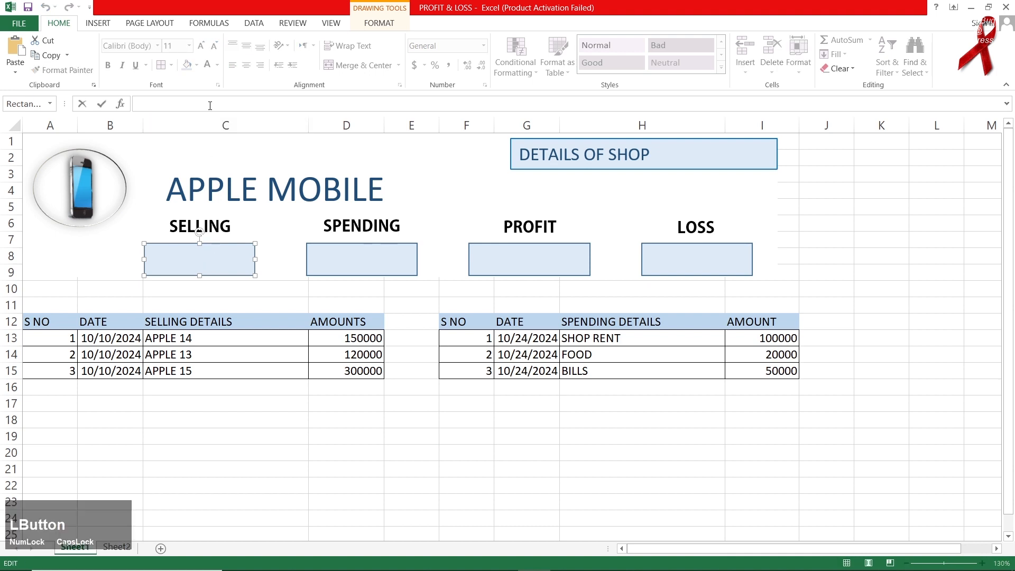
text(=)
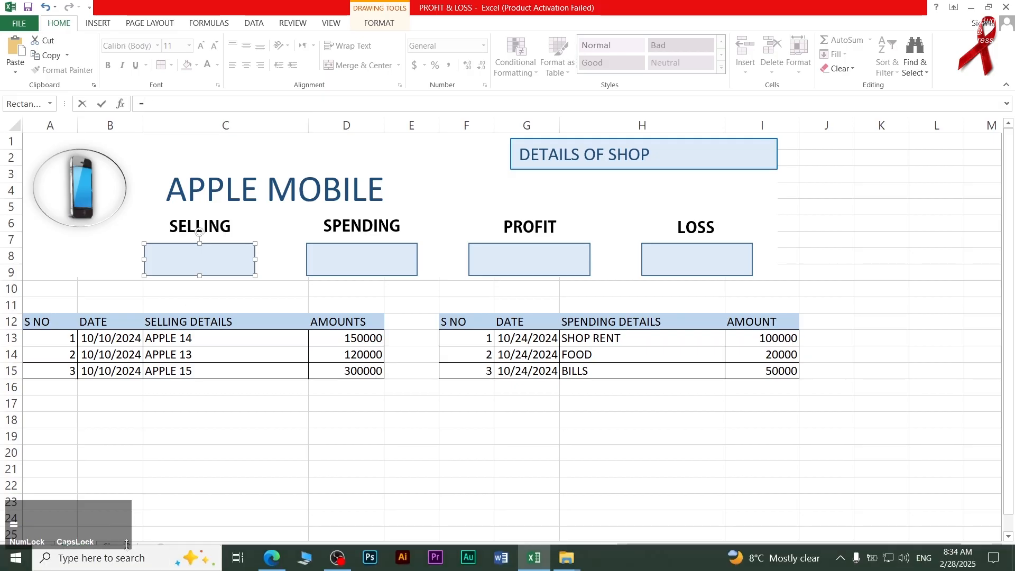
click(117, 546)
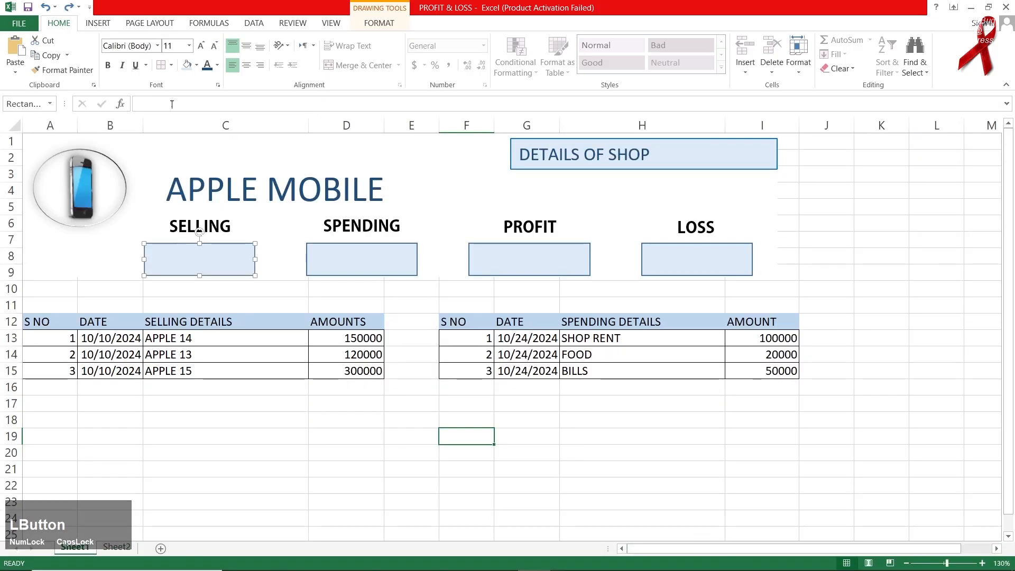
click(173, 101)
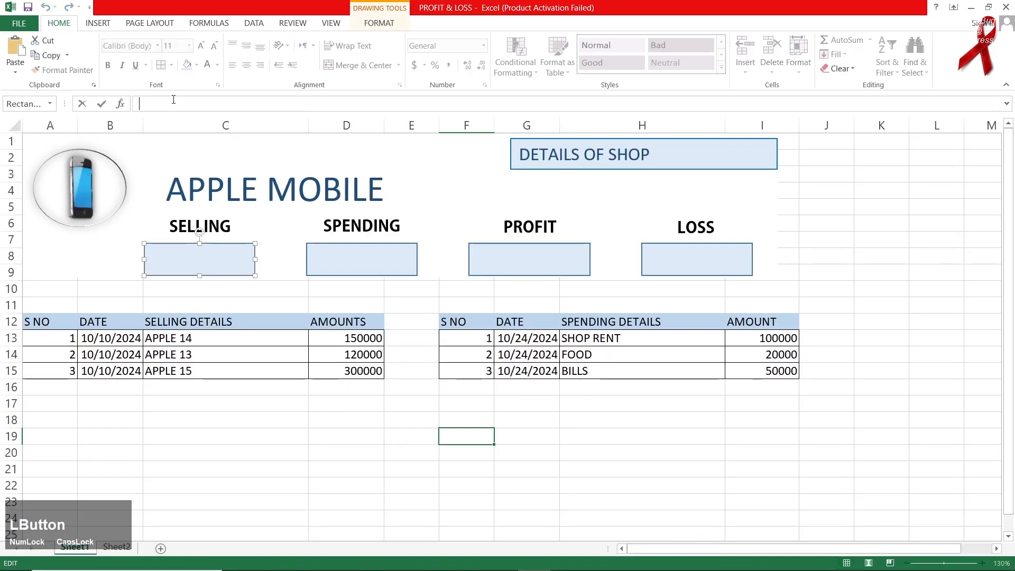
text(=)
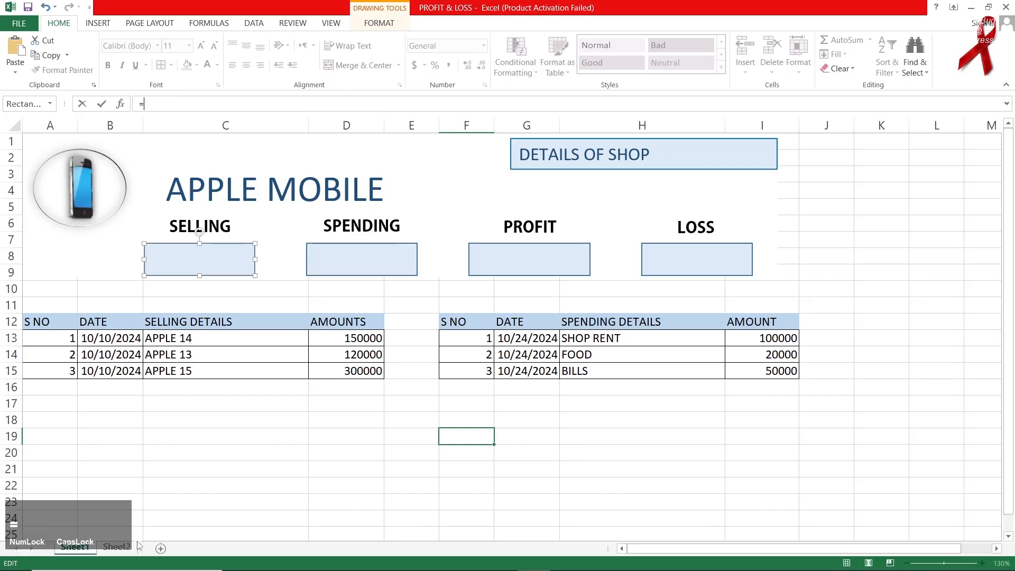
click(117, 547)
click(274, 374)
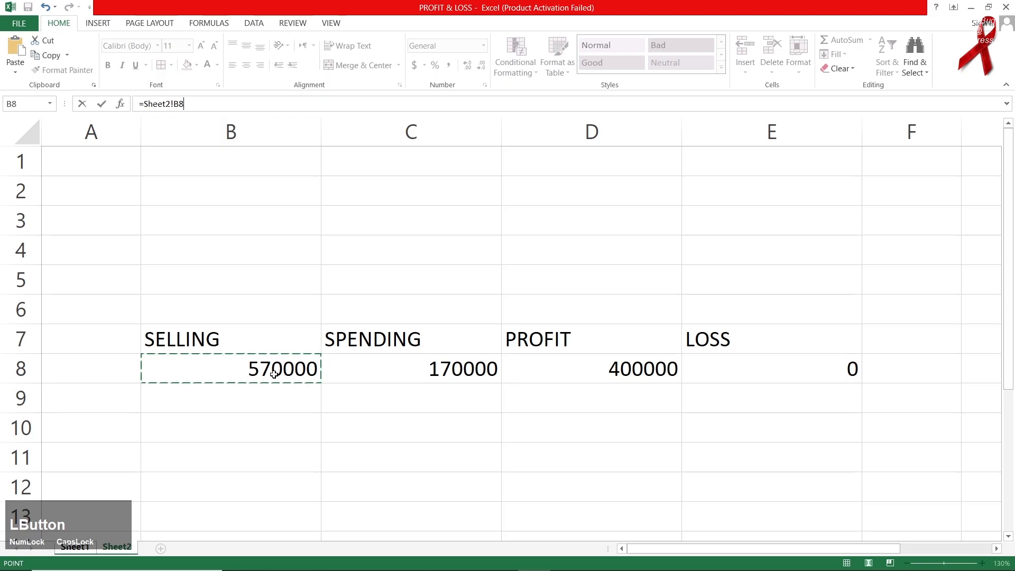
key(Return)
Centre the SELLING figure vertically and horizontally and enlarge its font.
click(181, 256)
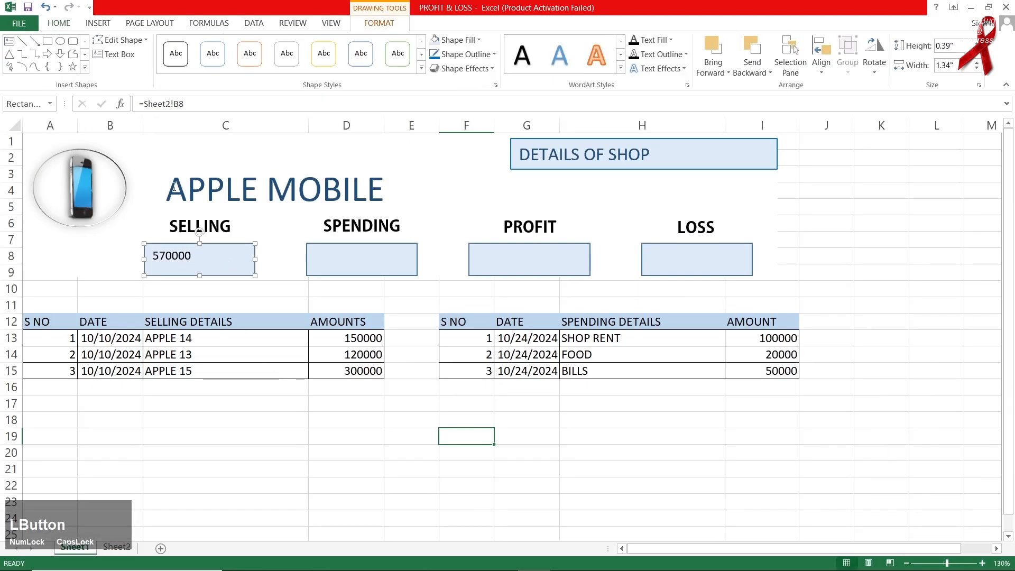
click(62, 23)
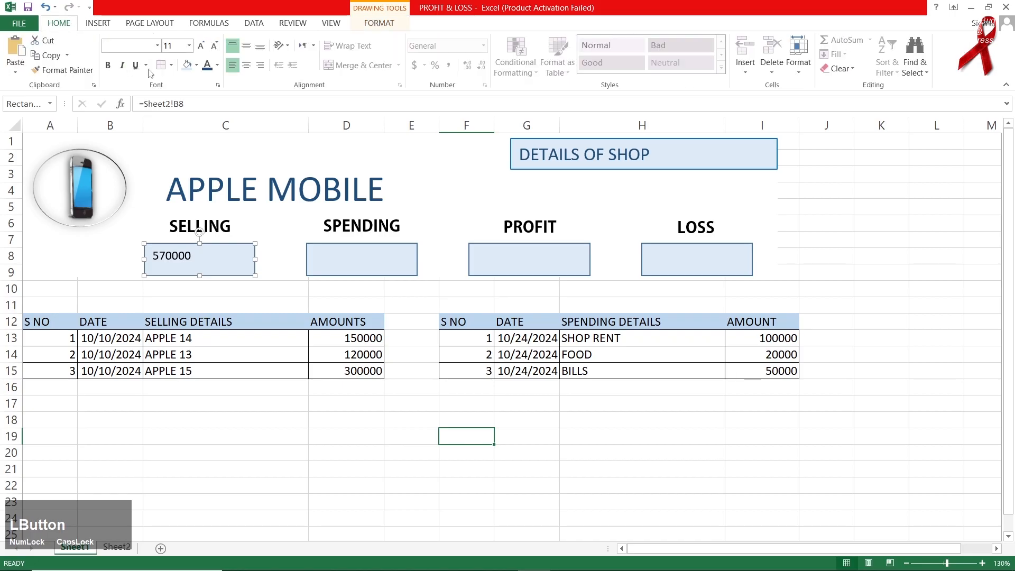
click(248, 45)
click(246, 64)
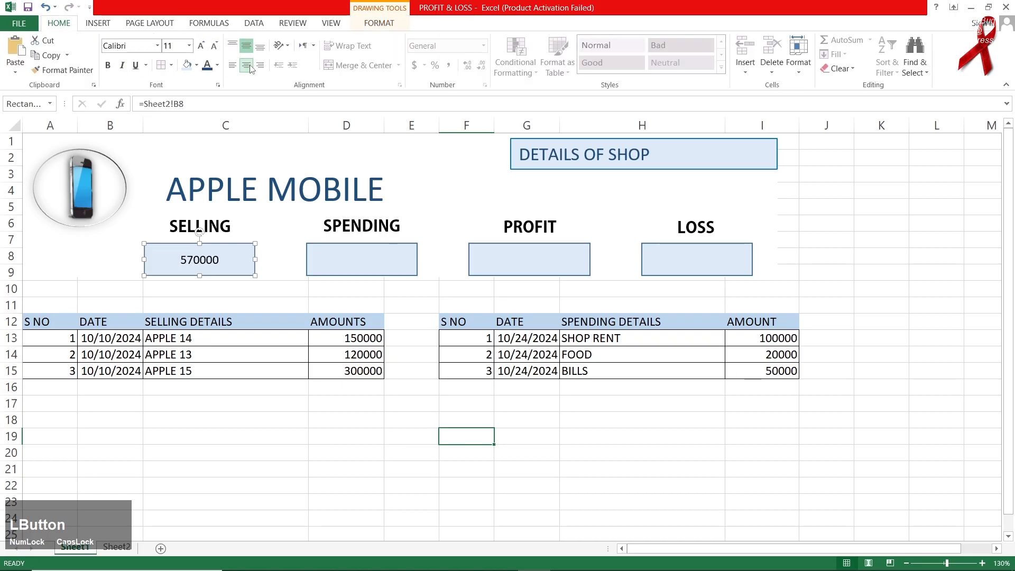
click(201, 47)
click(201, 46)
click(201, 46)
click(201, 46)
Link the SPENDING box to Sheet2!C8 so it shows 170000.
click(336, 267)
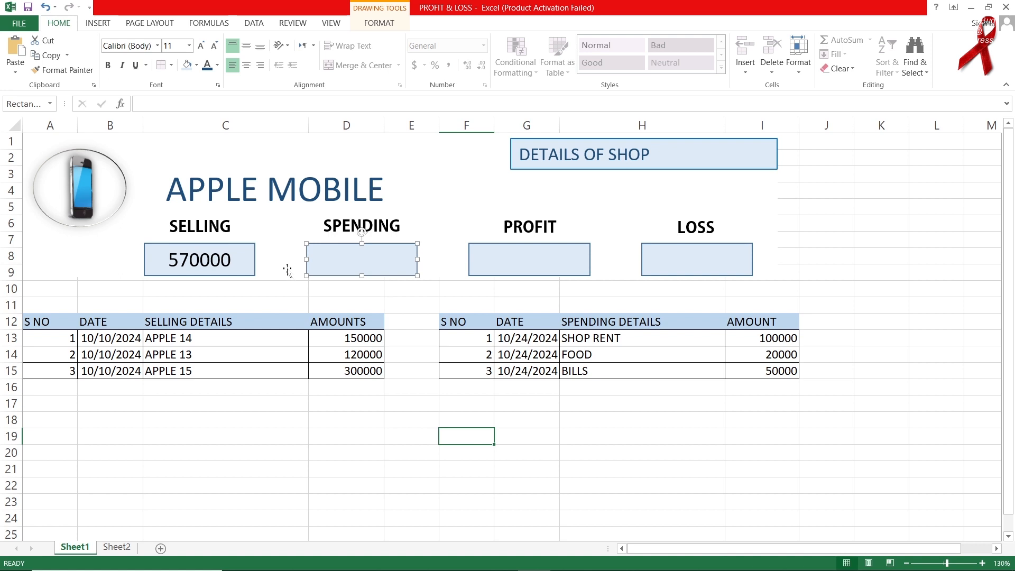
click(268, 106)
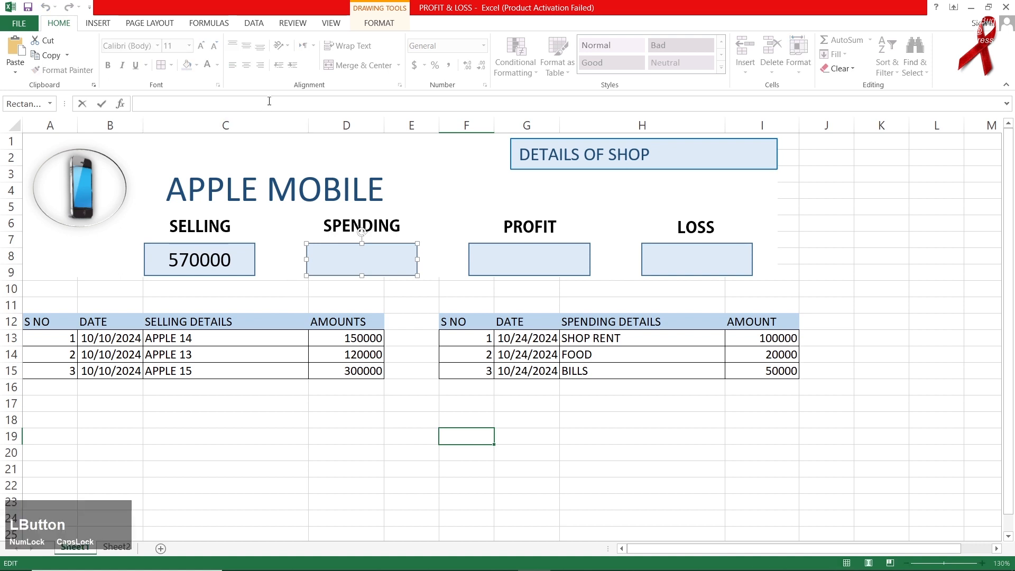
text(=)
key(BackSpace)
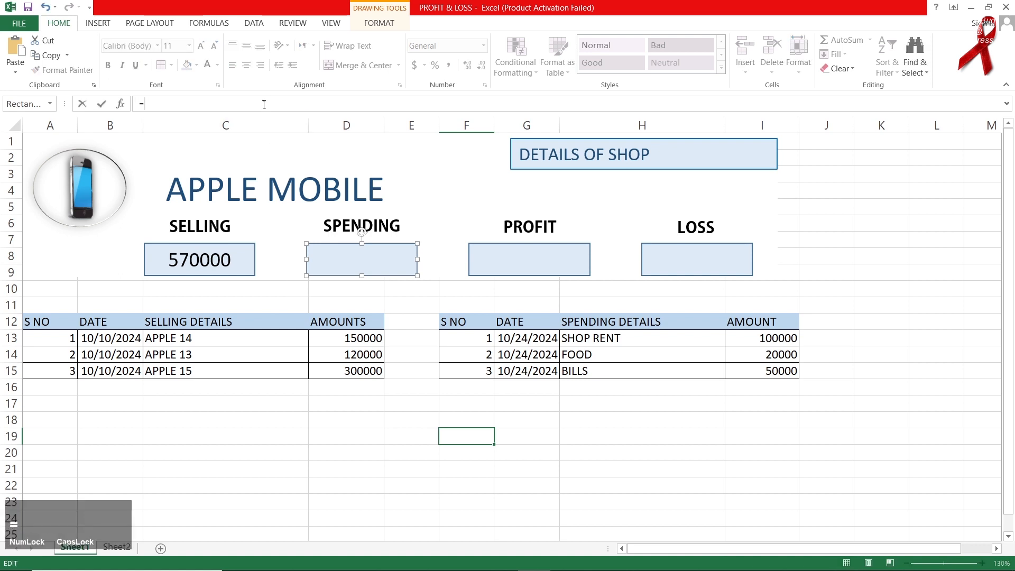
text(=)
click(118, 548)
click(334, 363)
key(Return)
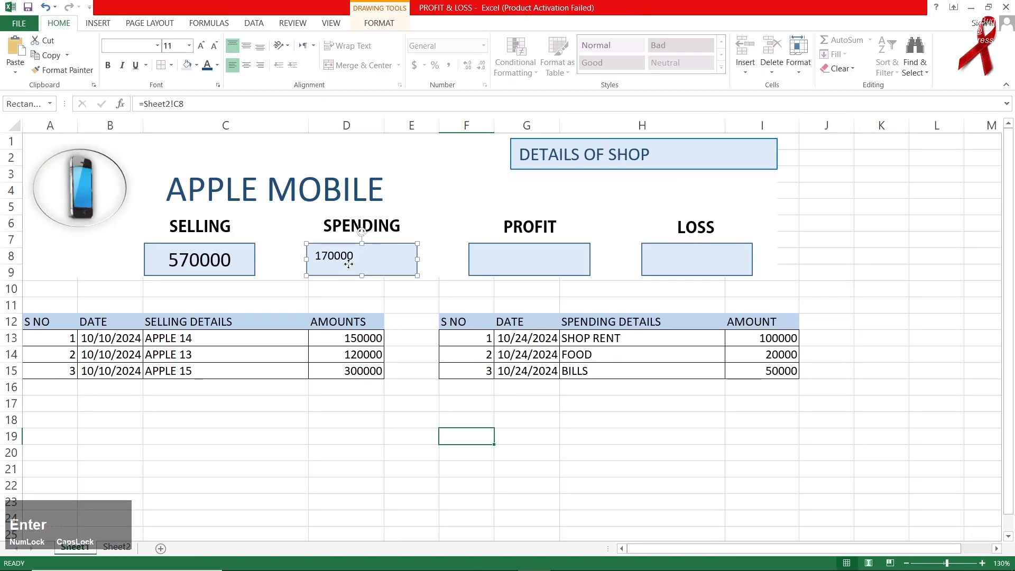
Centre the SPENDING figure vertically and horizontally and enlarge its font.
click(246, 45)
click(201, 45)
click(201, 46)
click(200, 46)
click(201, 45)
click(246, 65)
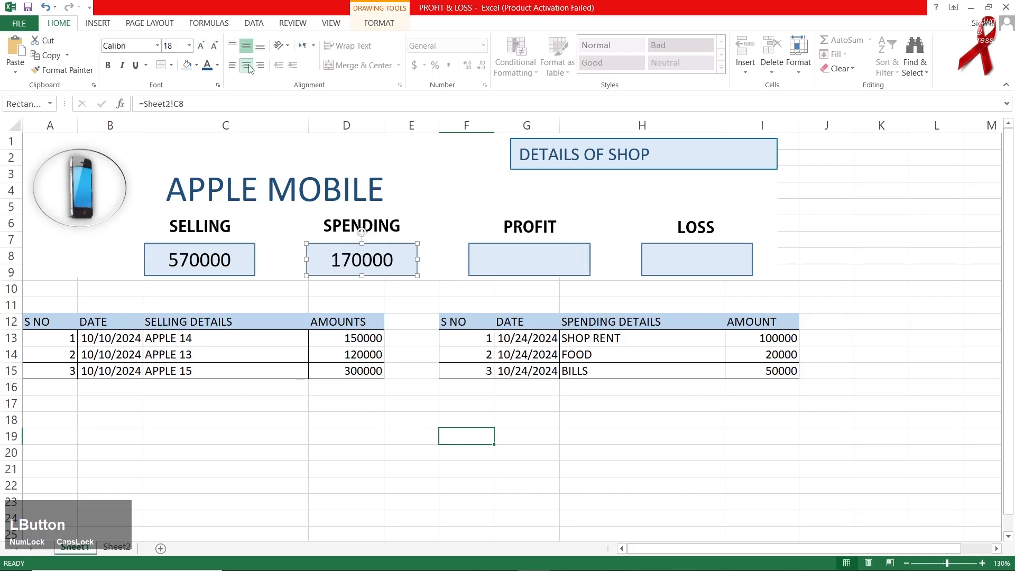
click(537, 266)
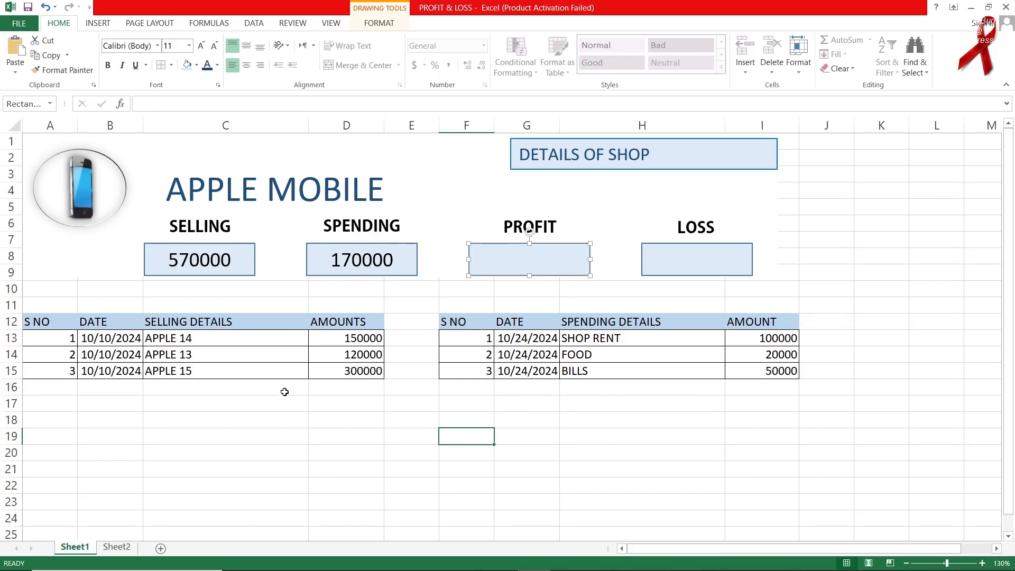
Link the PROFIT box to Sheet2!D8 so it shows 400000.
click(262, 104)
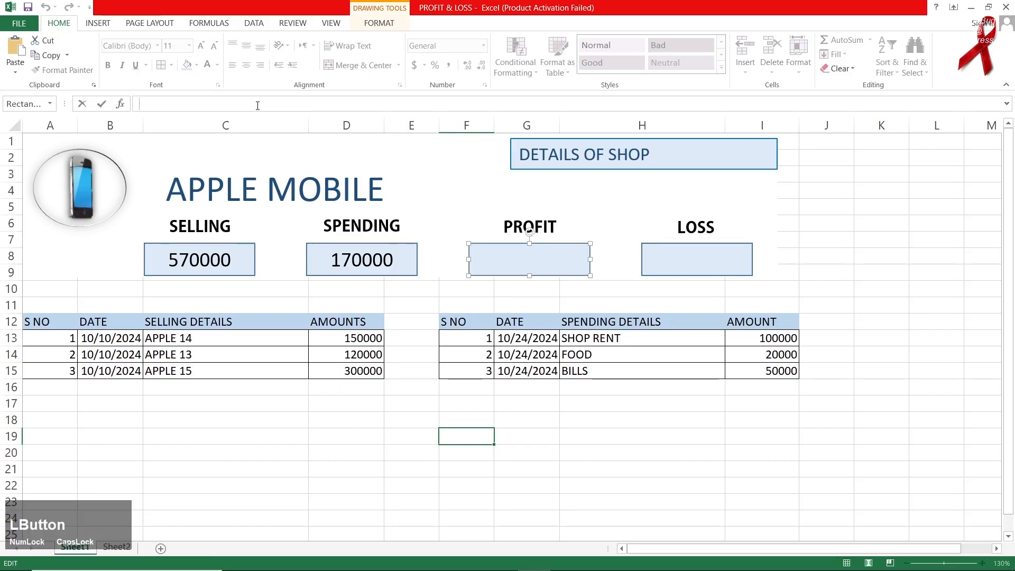
text(=)
click(116, 546)
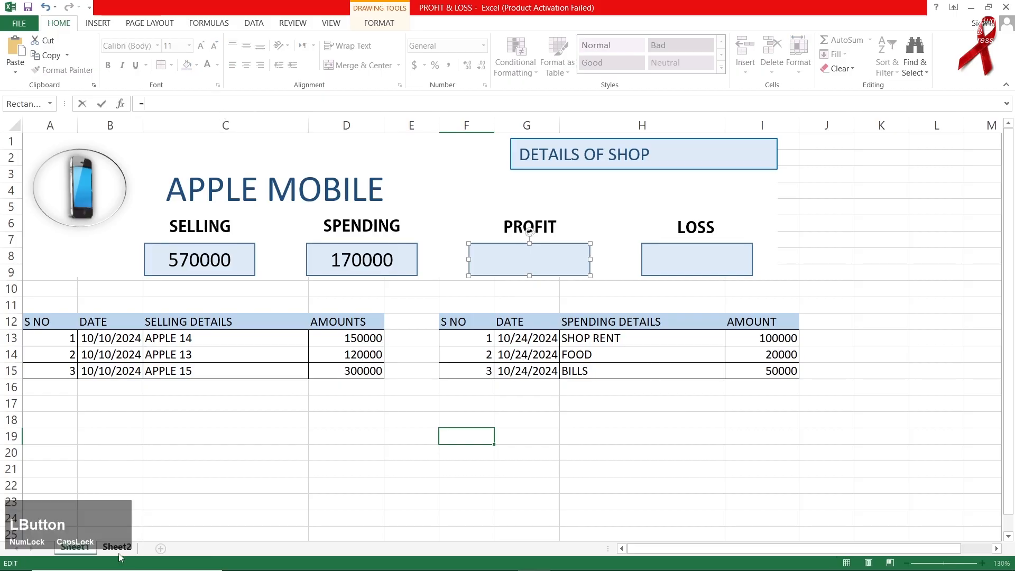
click(571, 376)
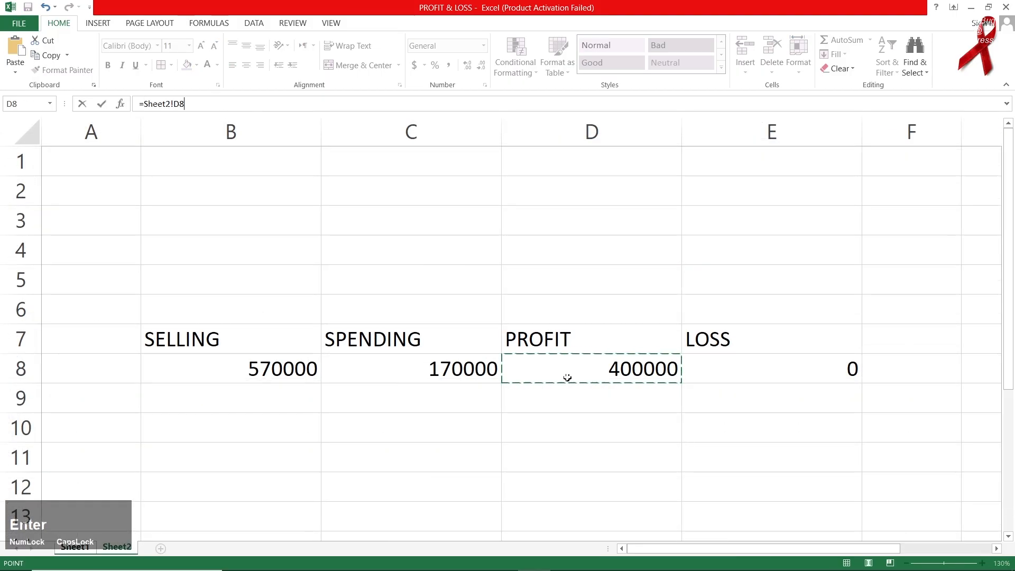
key(Return)
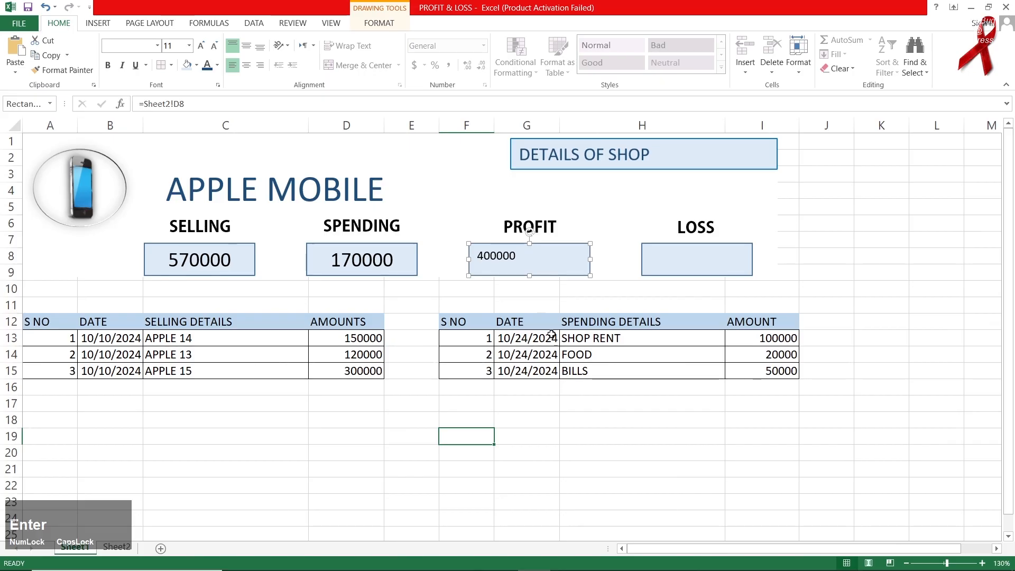
Centre the 400000 profit figure both ways and enlarge its font.
click(246, 46)
click(246, 65)
click(201, 46)
click(200, 46)
click(201, 46)
click(201, 46)
click(200, 46)
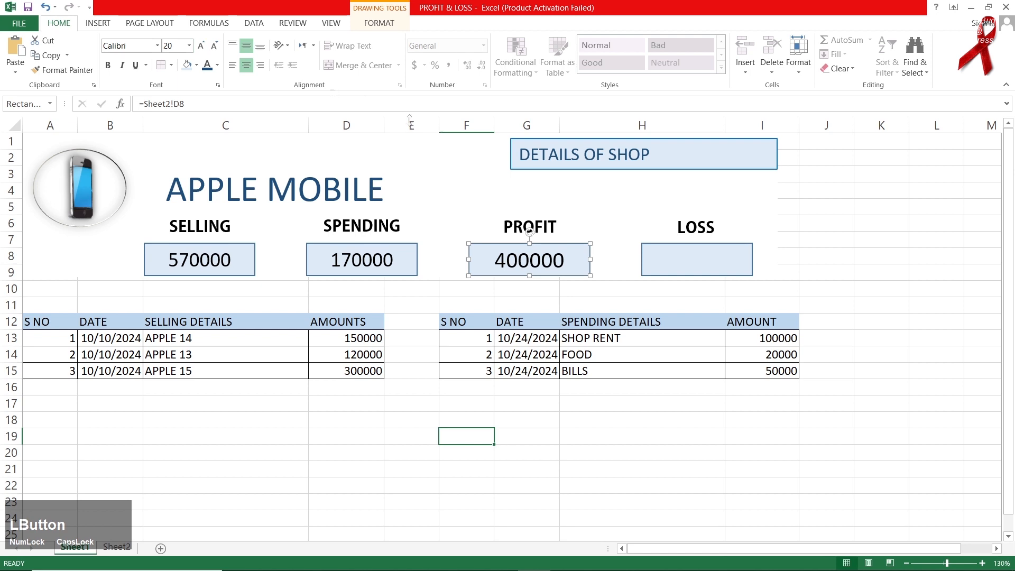
Link the LOSS box to Sheet2!E8 so it shows 0.
click(731, 265)
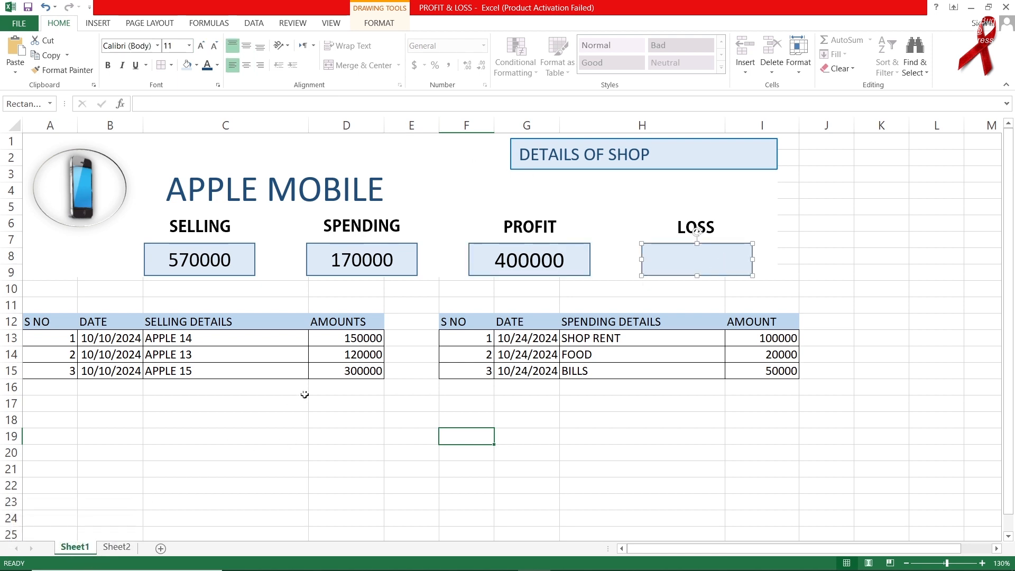
click(279, 105)
text(=)
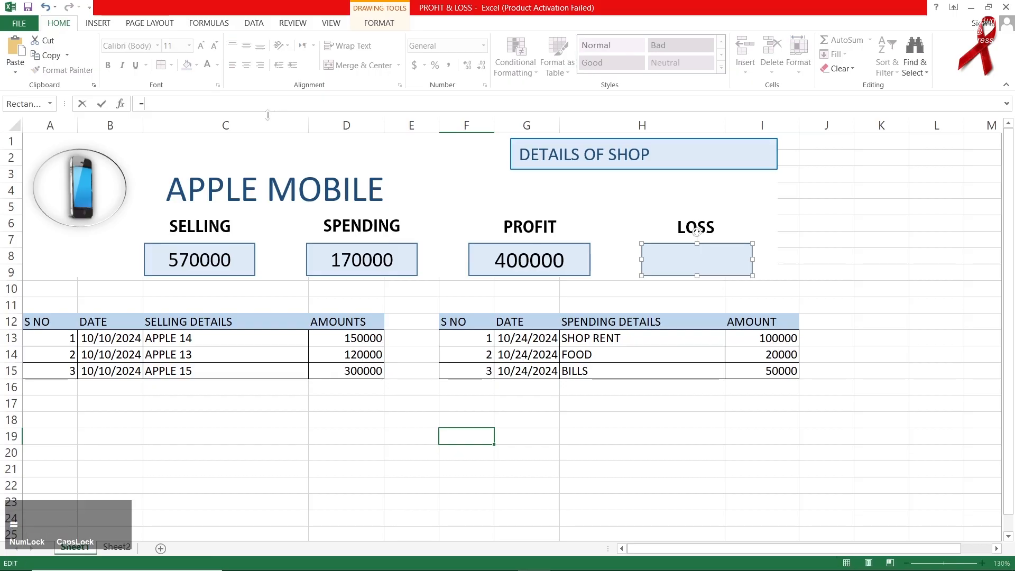
click(117, 547)
click(725, 373)
key(Return)
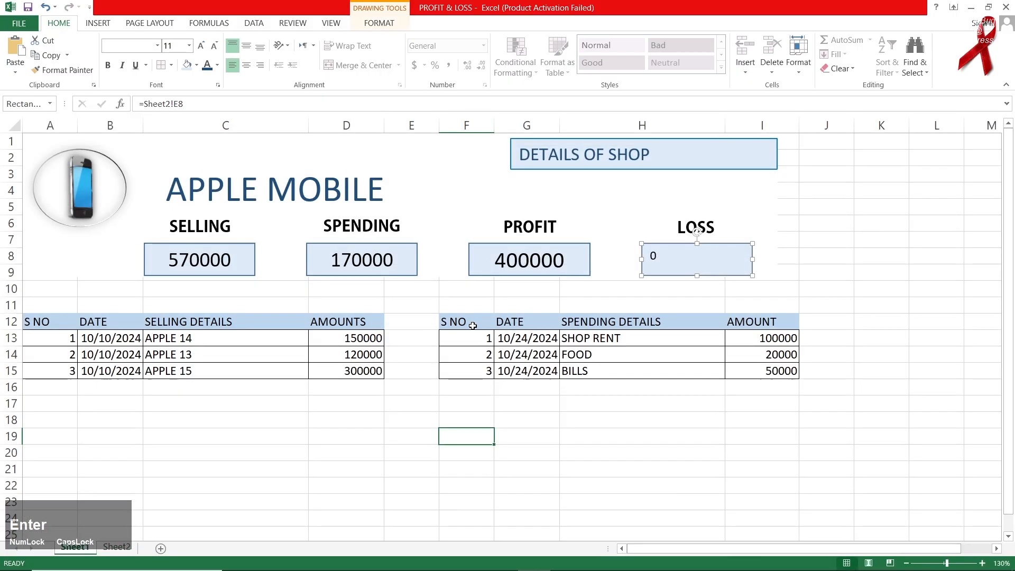
Centre the LOSS 0 both ways and enlarge its font to 24 pt.
click(246, 46)
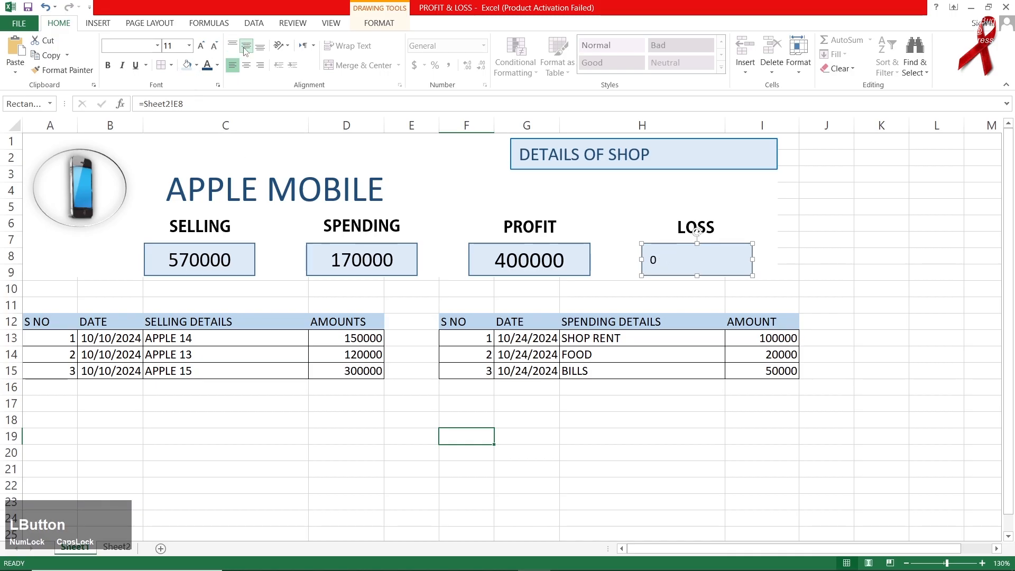
click(246, 64)
click(200, 45)
click(200, 45)
click(201, 45)
click(200, 46)
click(200, 45)
click(201, 46)
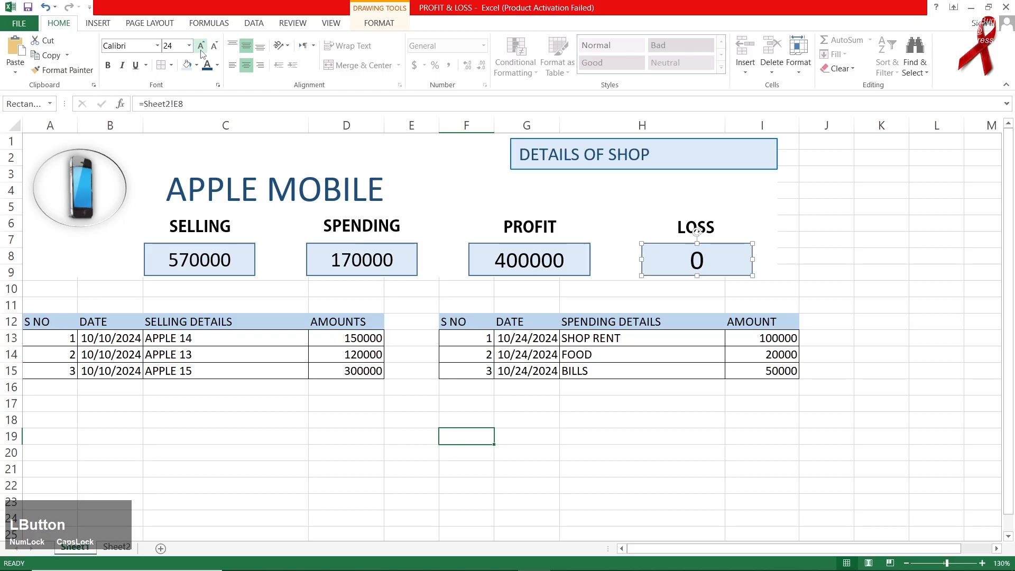
click(200, 45)
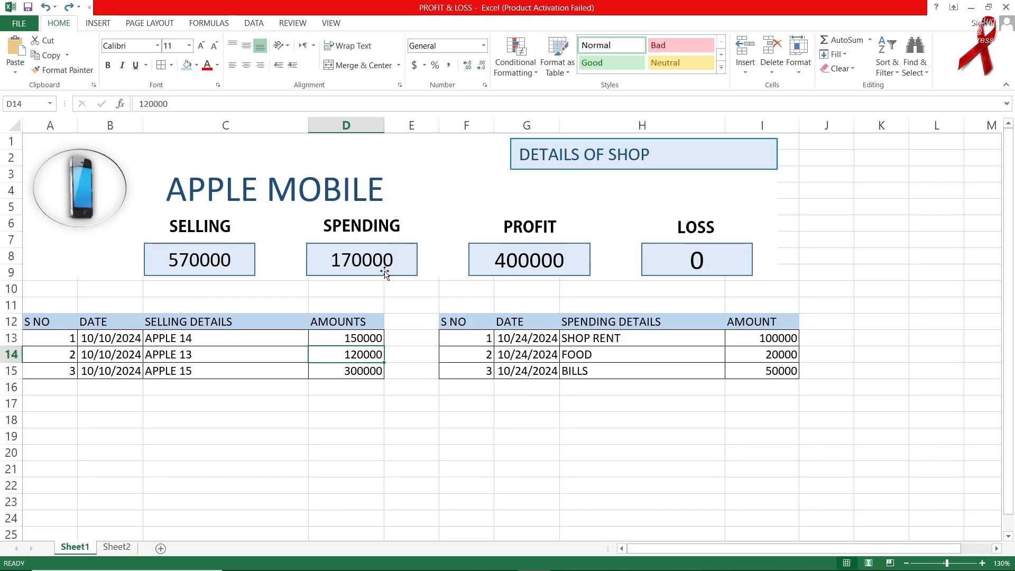
Change the APPLE 13 amount in D14 to 150000 and the FOOD amount in I14 to 10000.
click(351, 358)
text(150000)
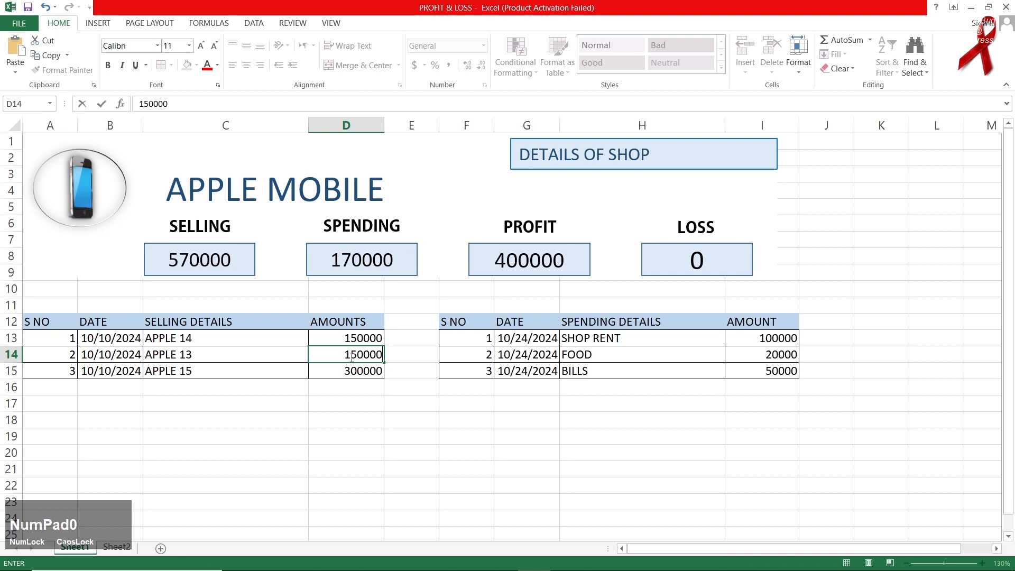
key(Return)
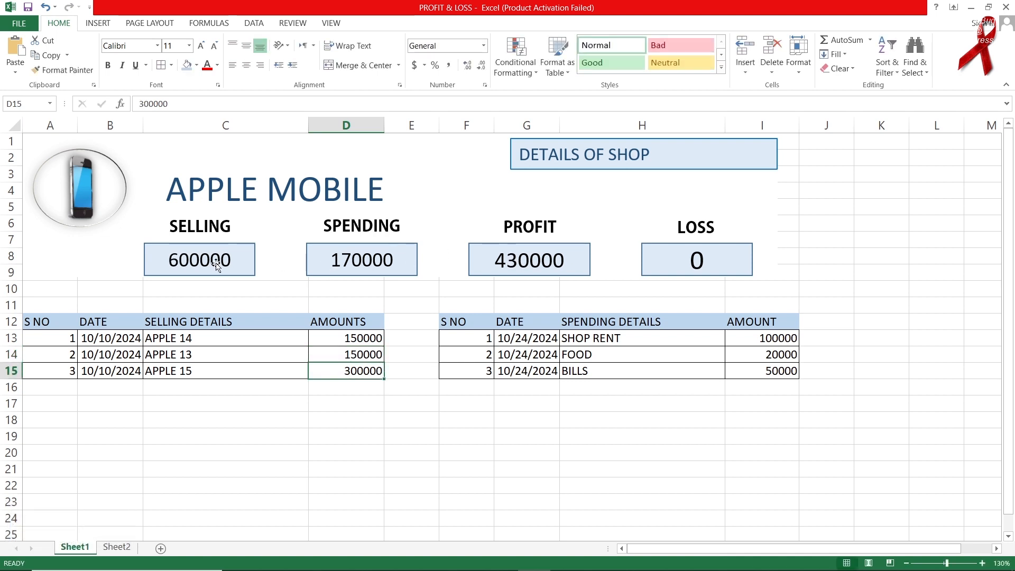
click(783, 354)
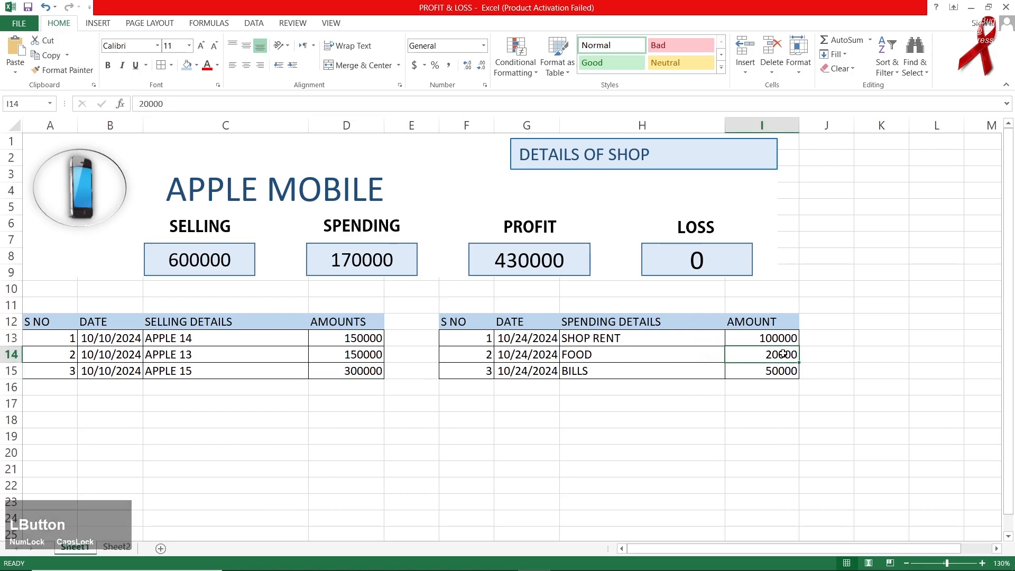
text(10000)
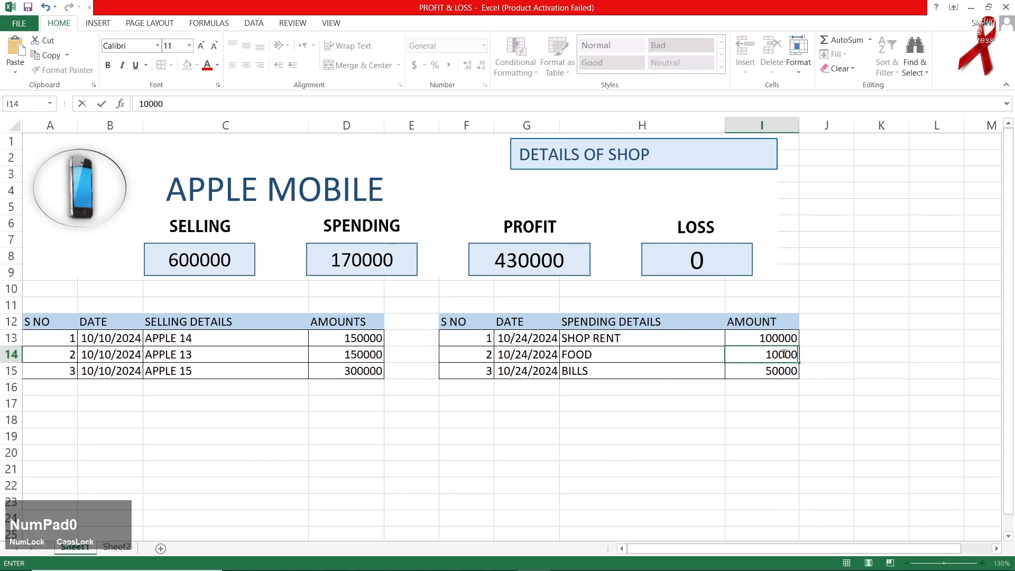
key(Return)
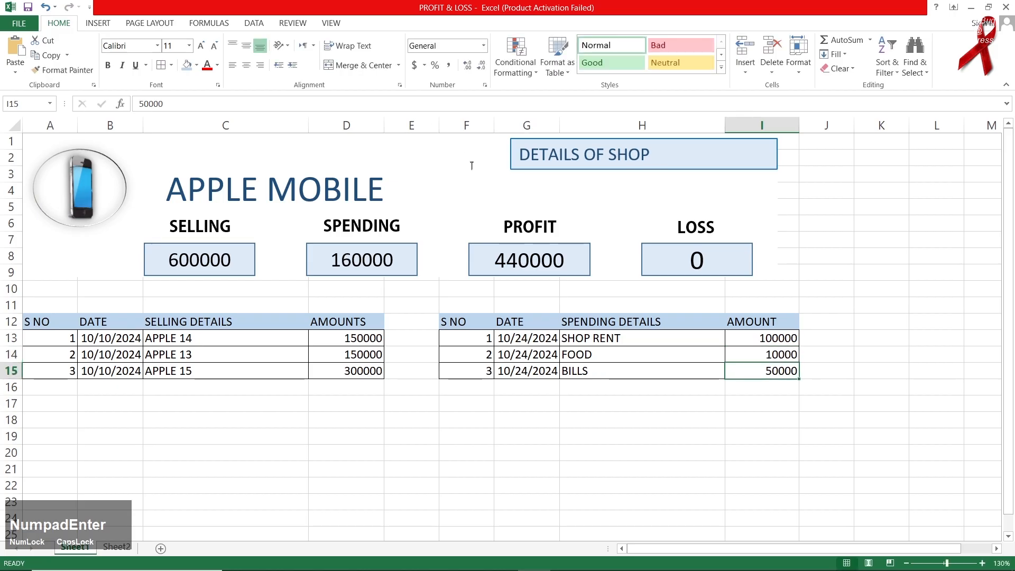